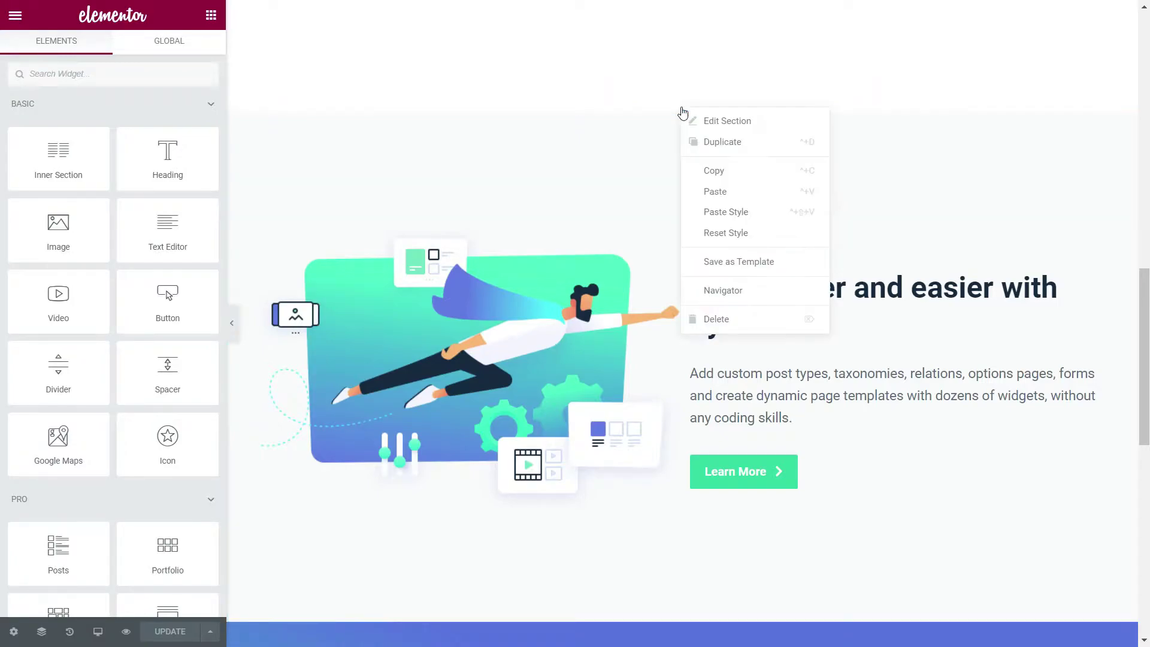
Copy the "Work faster and easier with dynamics" section and paste it at the end of the page, below the JetWooBuilder section
left_click(728, 172)
scroll(625, 365, "down", 10)
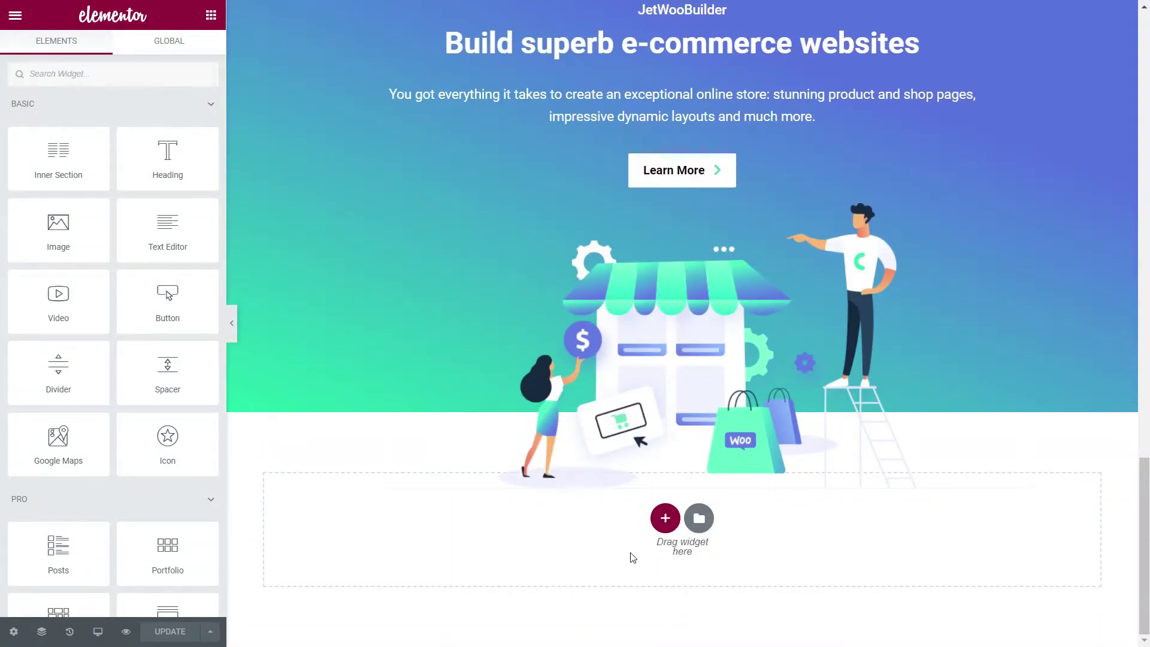
right_click(552, 537)
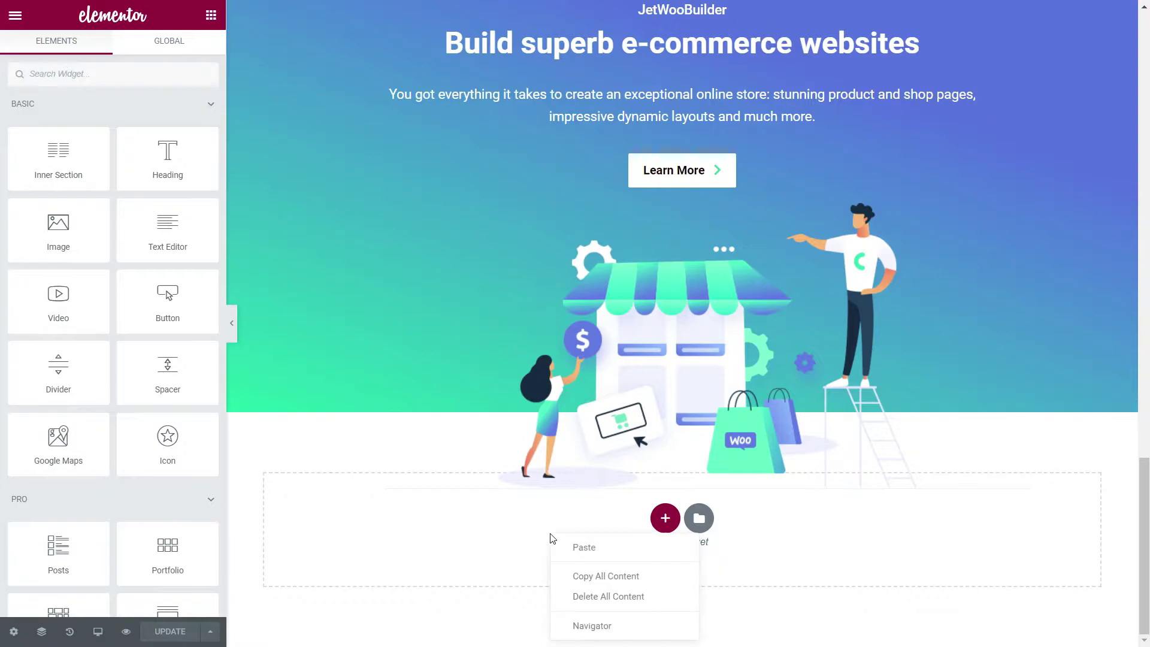
left_click(591, 557)
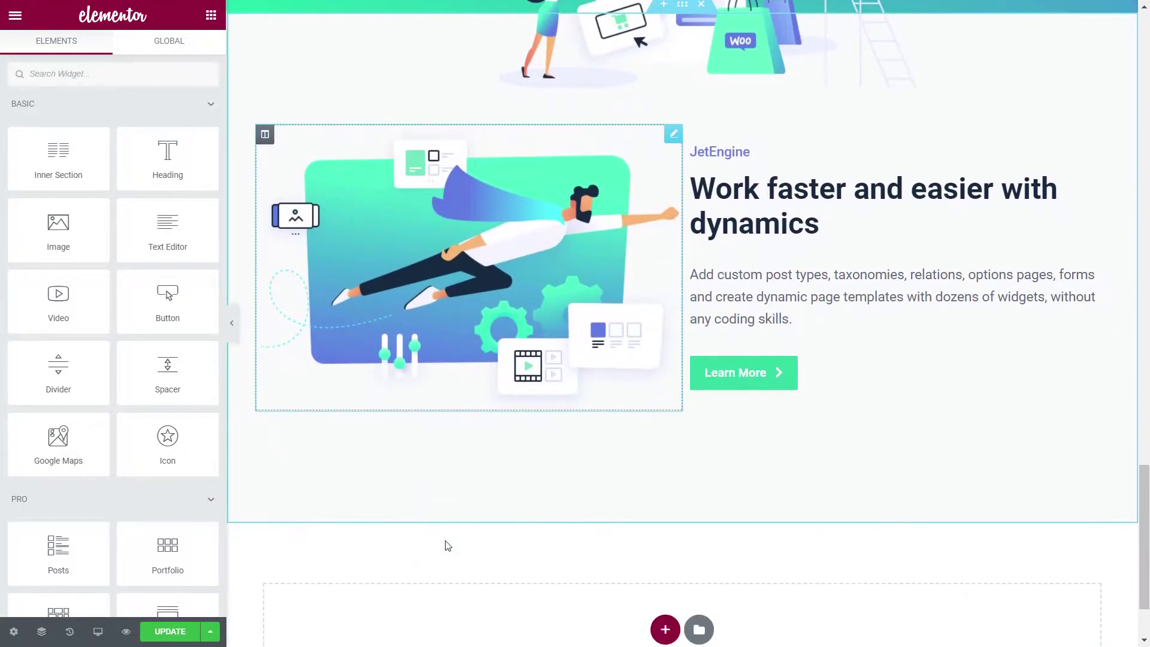
Show the Navigator and set the top padding of the page's last section to 300 px
scroll(682, 249, "up", 2)
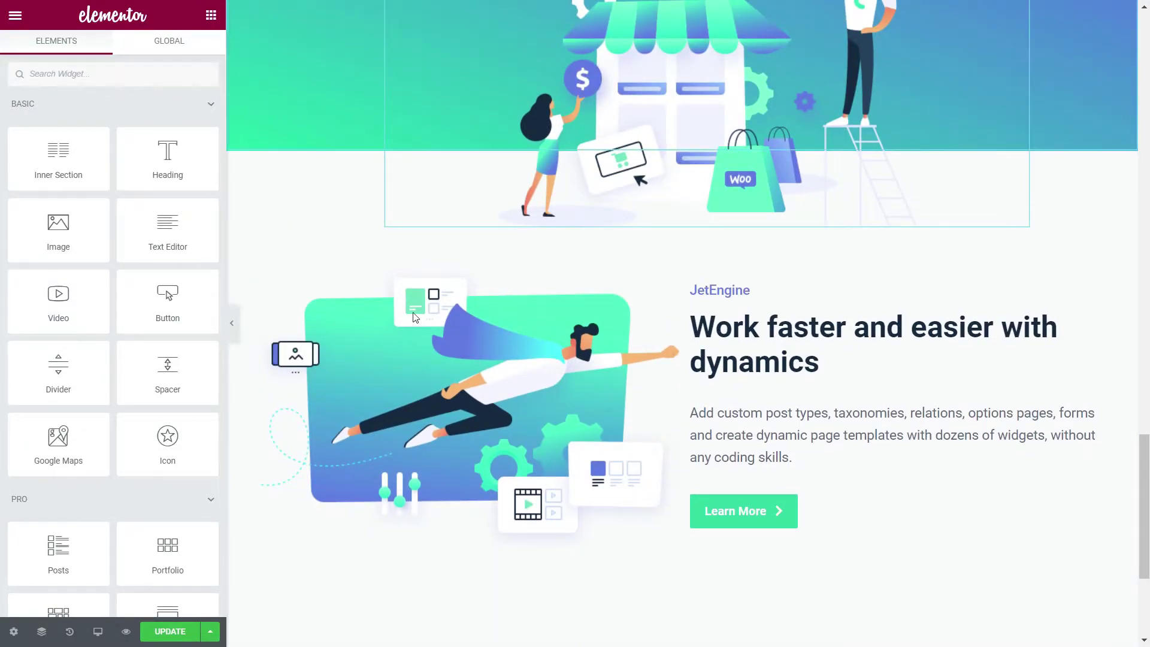
left_click(42, 632)
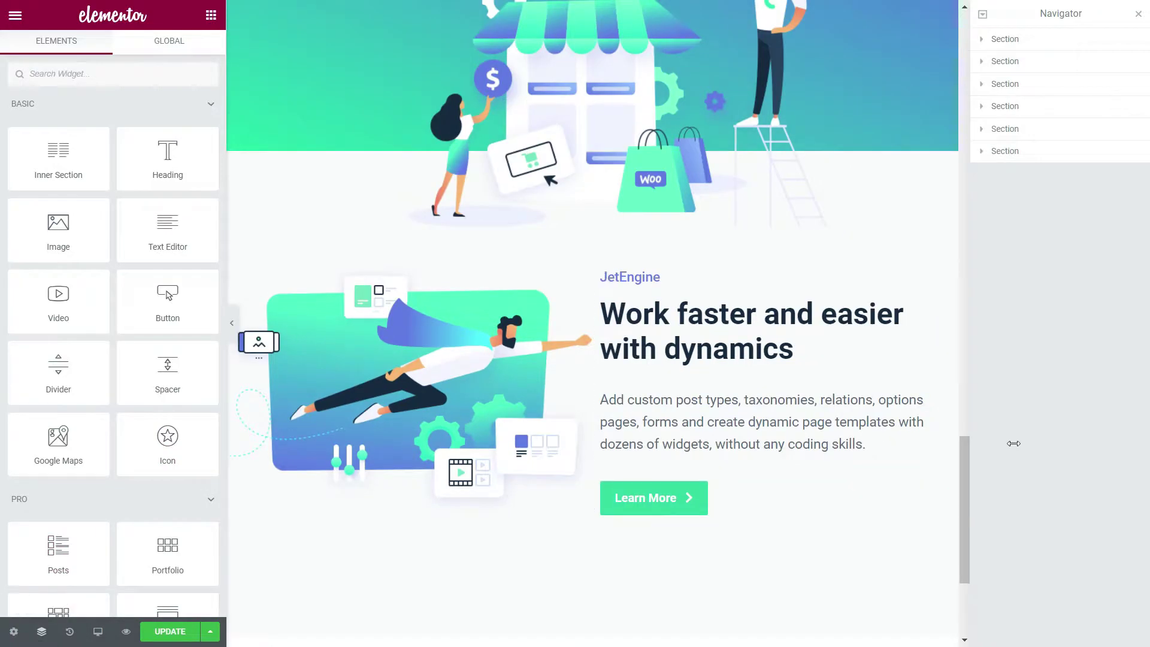
left_click(1051, 157)
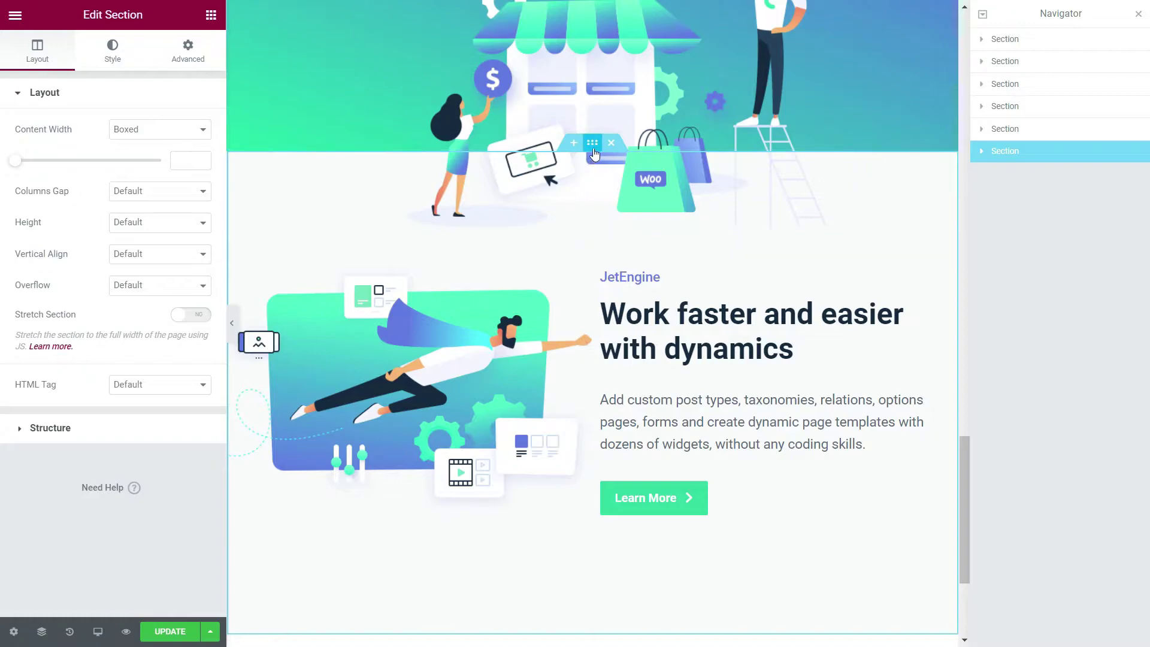
left_click(188, 48)
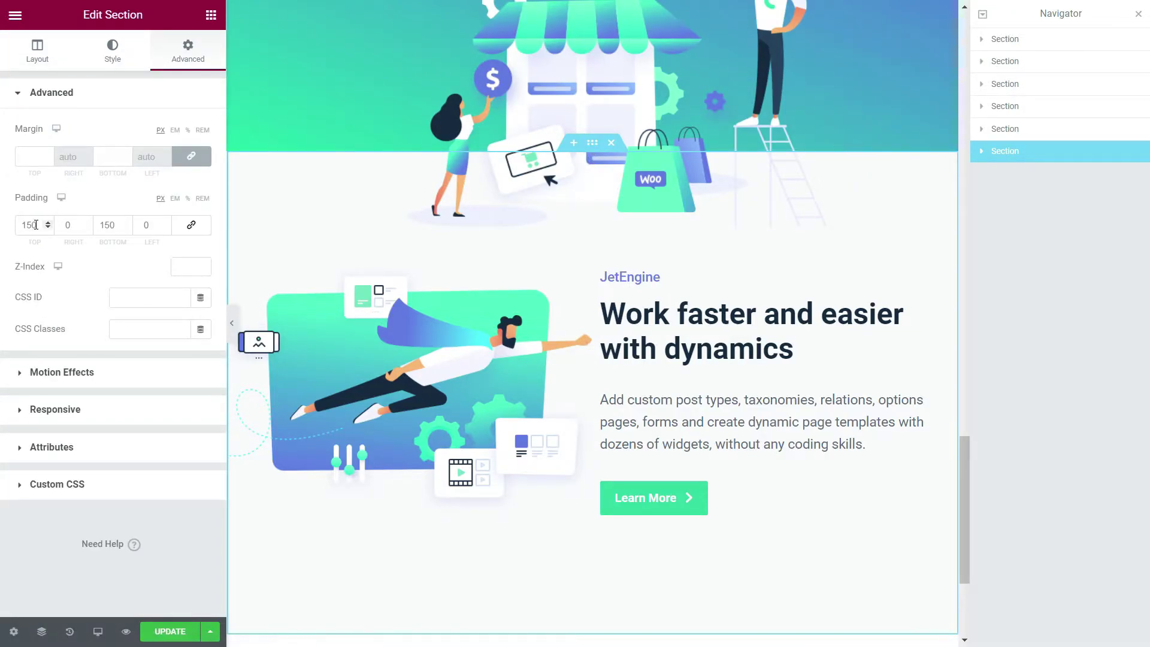
type("300")
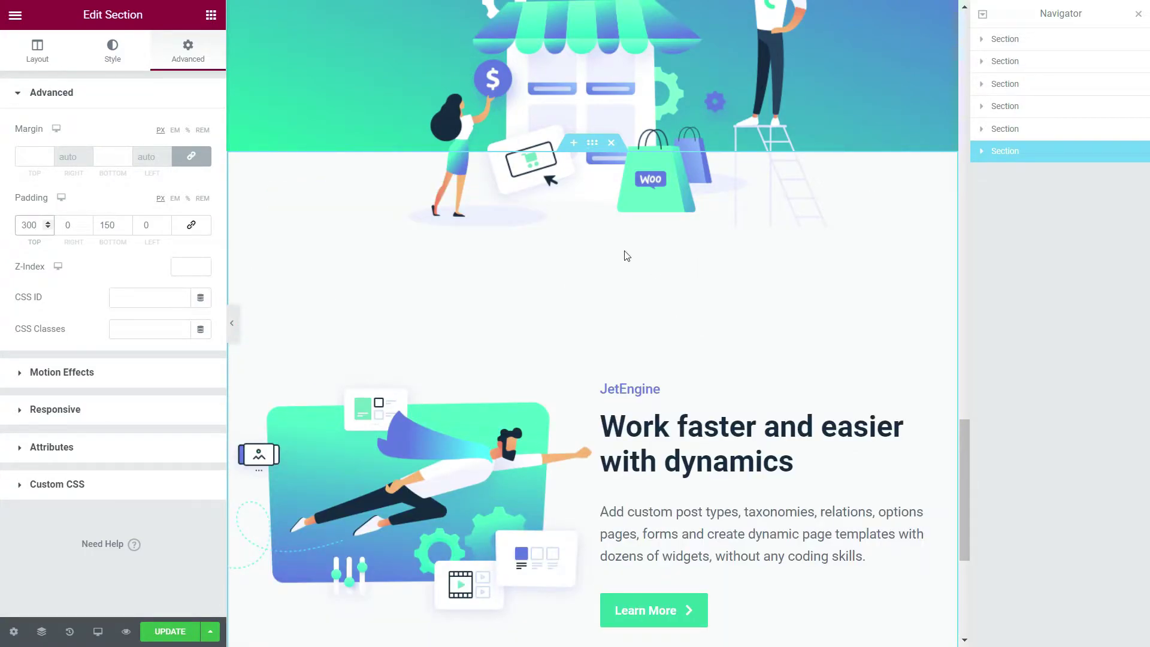
scroll(513, 339, "down", 4)
scroll(513, 339, "up", 2)
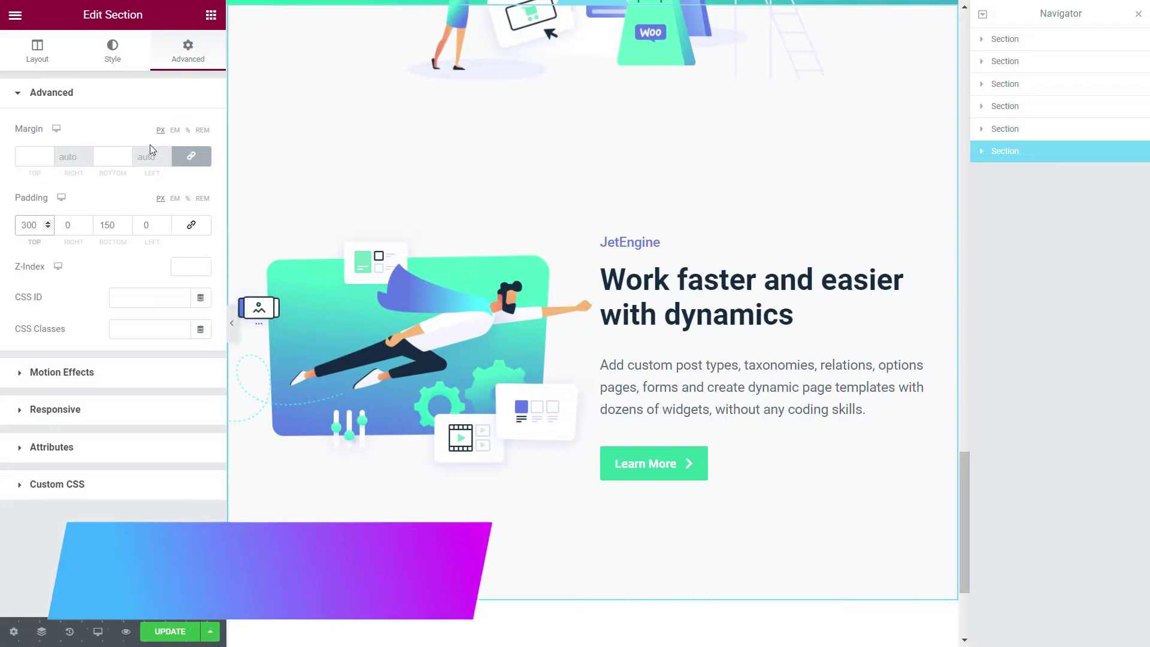
Set the last section's background color to white (#FFFFFF)
left_click(115, 52)
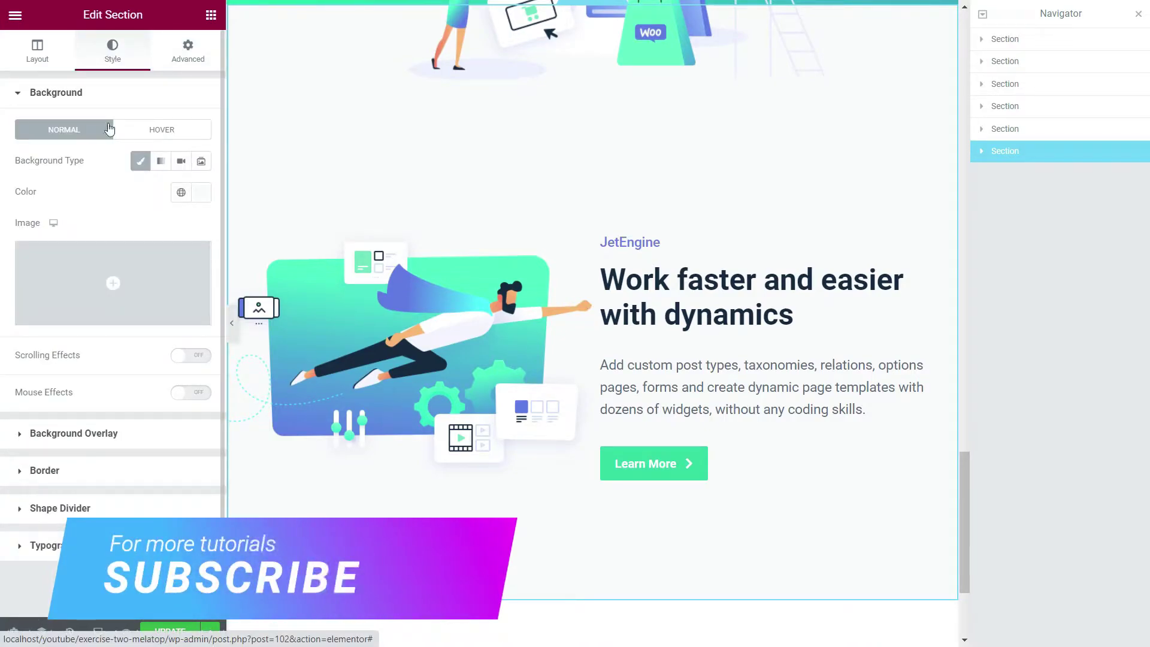
left_click(201, 192)
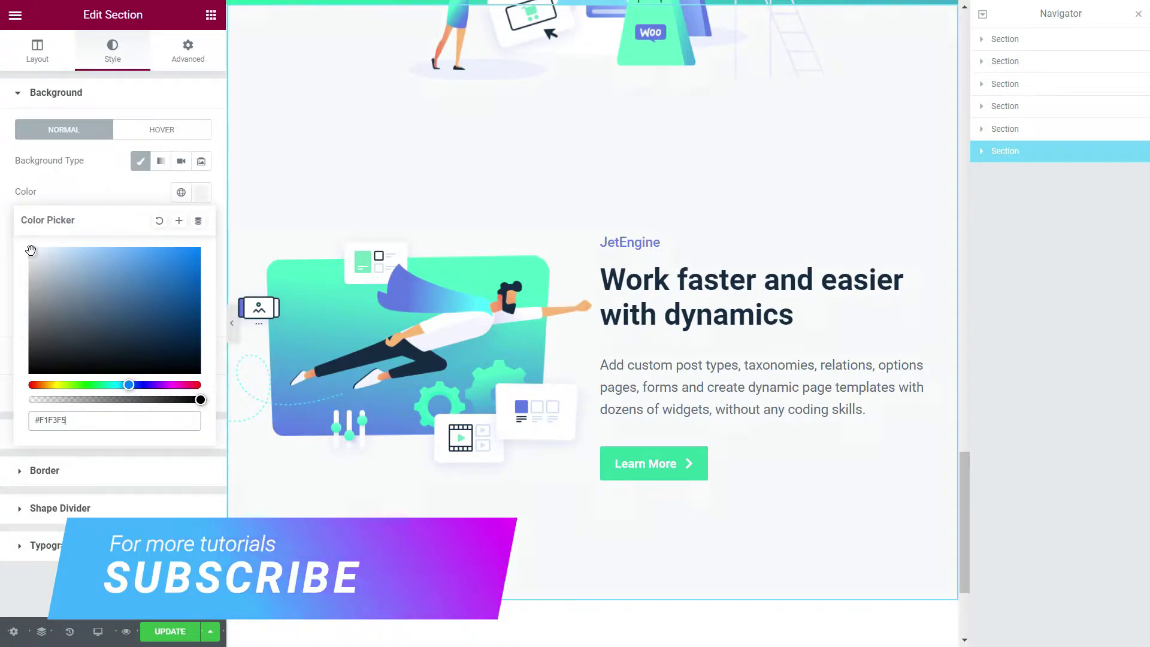
left_click_drag(31, 250, 2, 210)
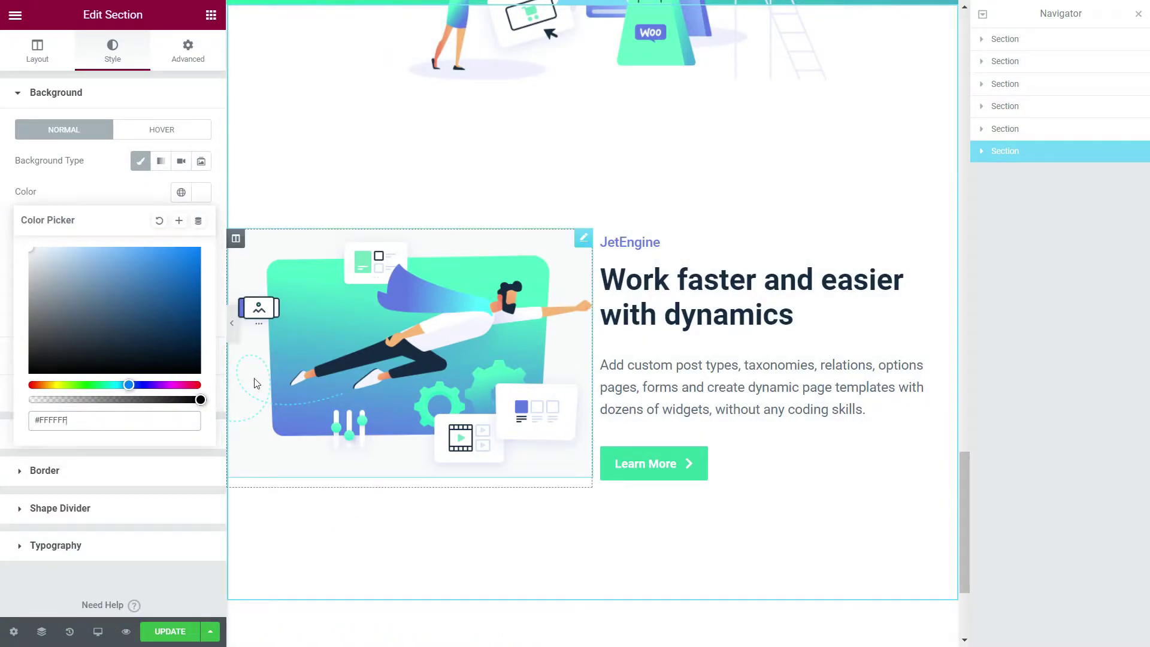
left_click(194, 453)
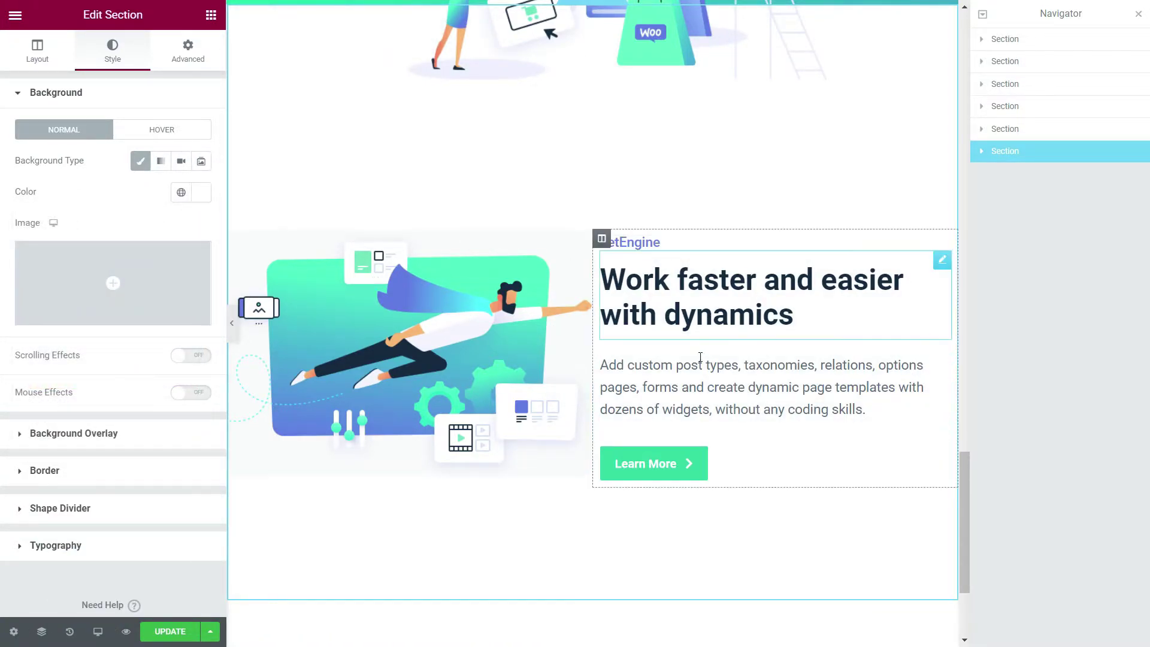
Expand the last section in the Navigator and swap its two columns so the text column comes before the image column
scroll(700, 357, "down", 2)
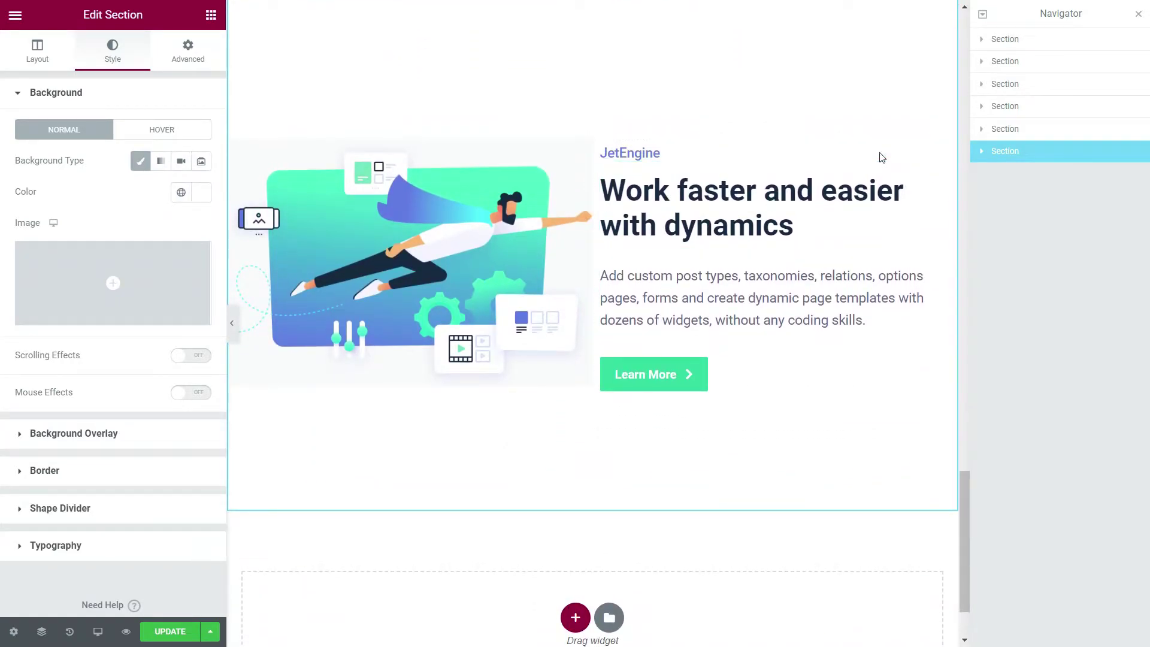
left_click(980, 152)
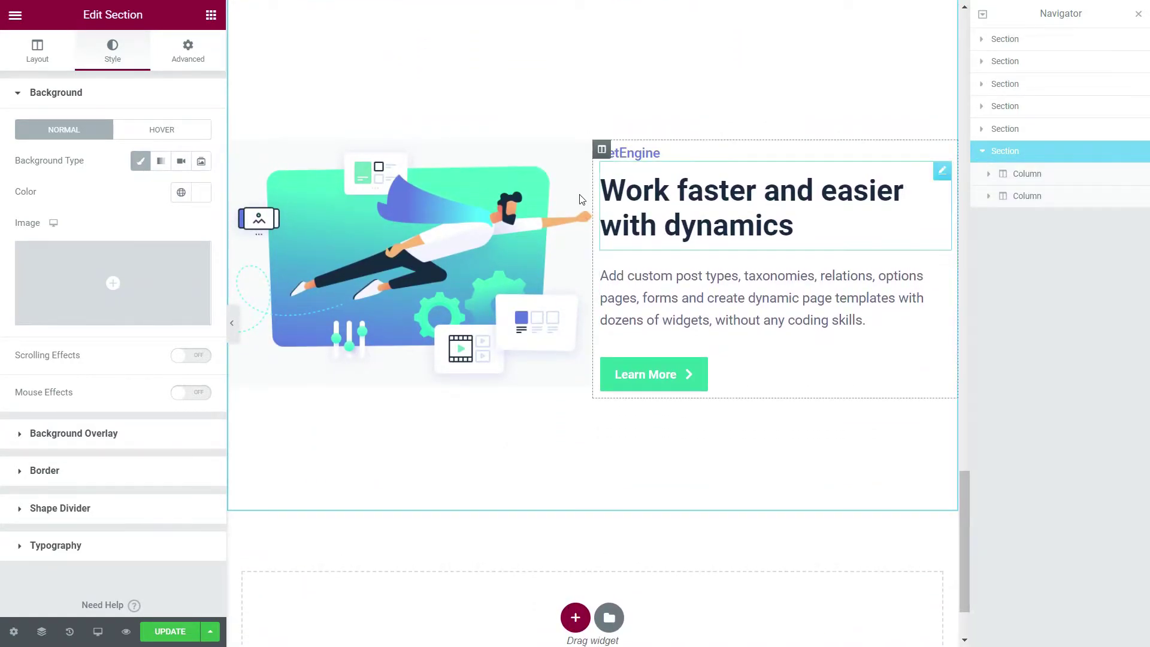
scroll(567, 223, "up", 1)
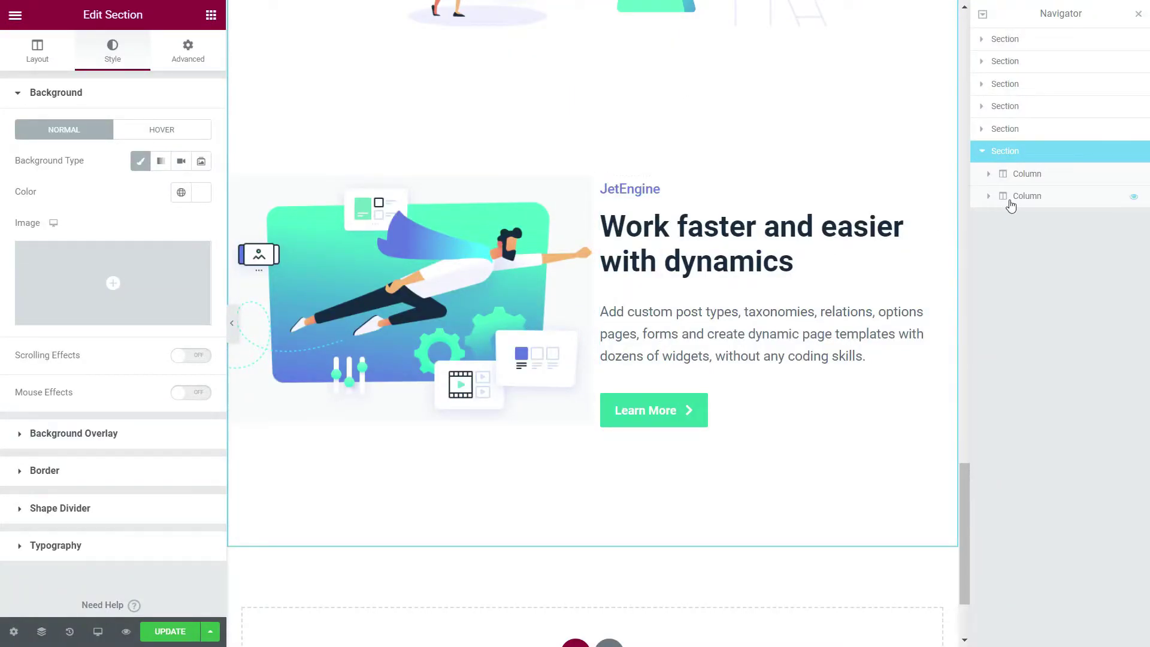
left_click_drag(1025, 184, 1025, 205)
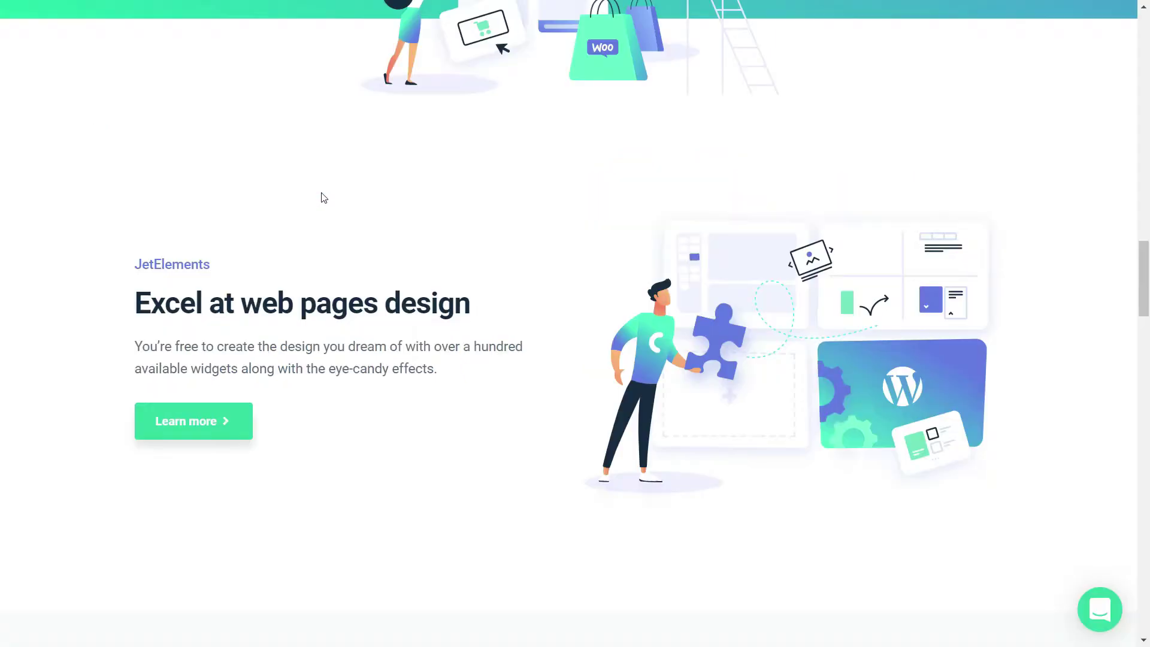
Copy the heading "Excel at web pages design" from the JetElements section of the reference page
left_click_drag(132, 307, 486, 293)
right_click(400, 303)
left_click(425, 313)
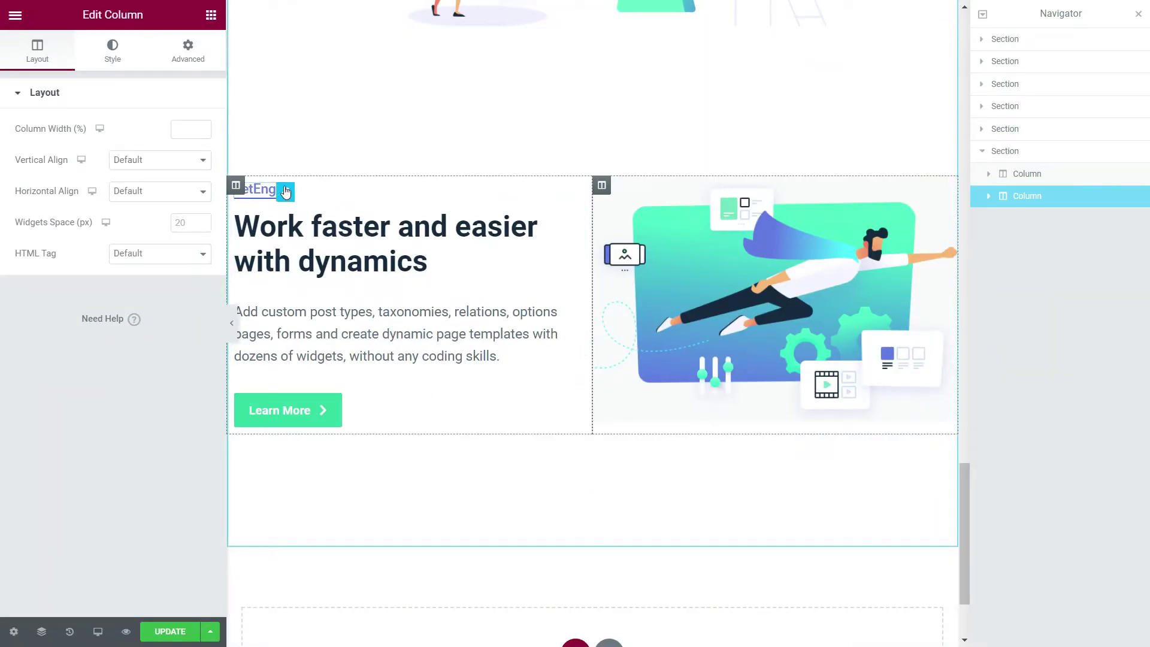
Back in the Elementor editor, change the small JetEngine heading of the last section to "JetElements"
left_click(285, 191)
left_click_drag(90, 146, 2, 161)
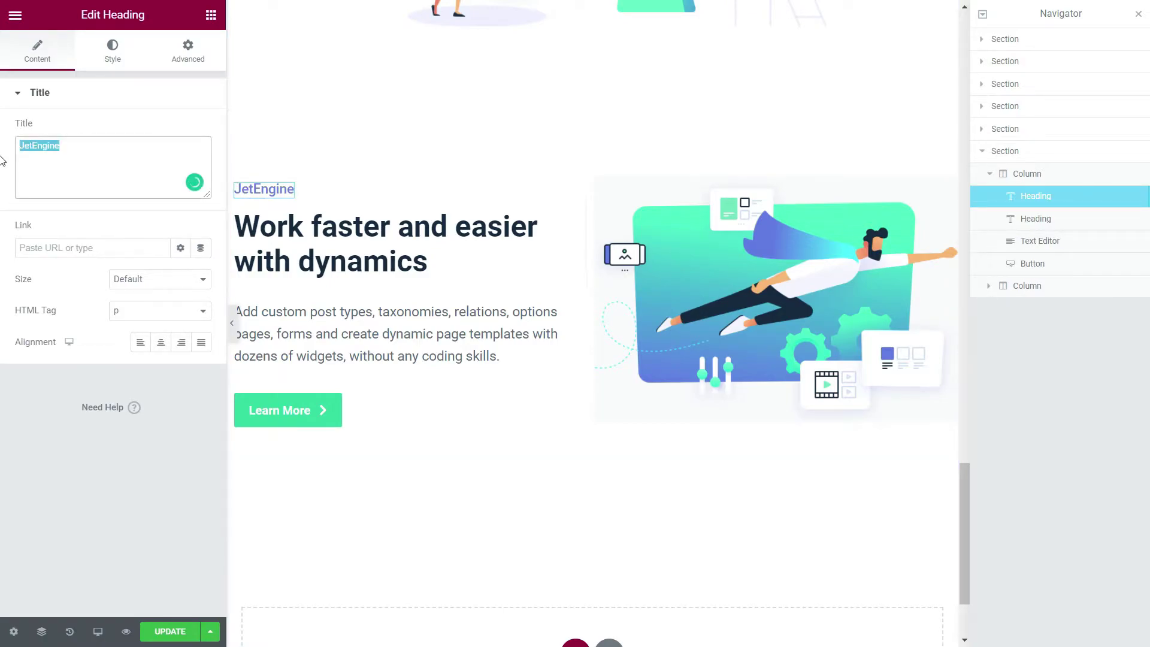
type("JetElemen")
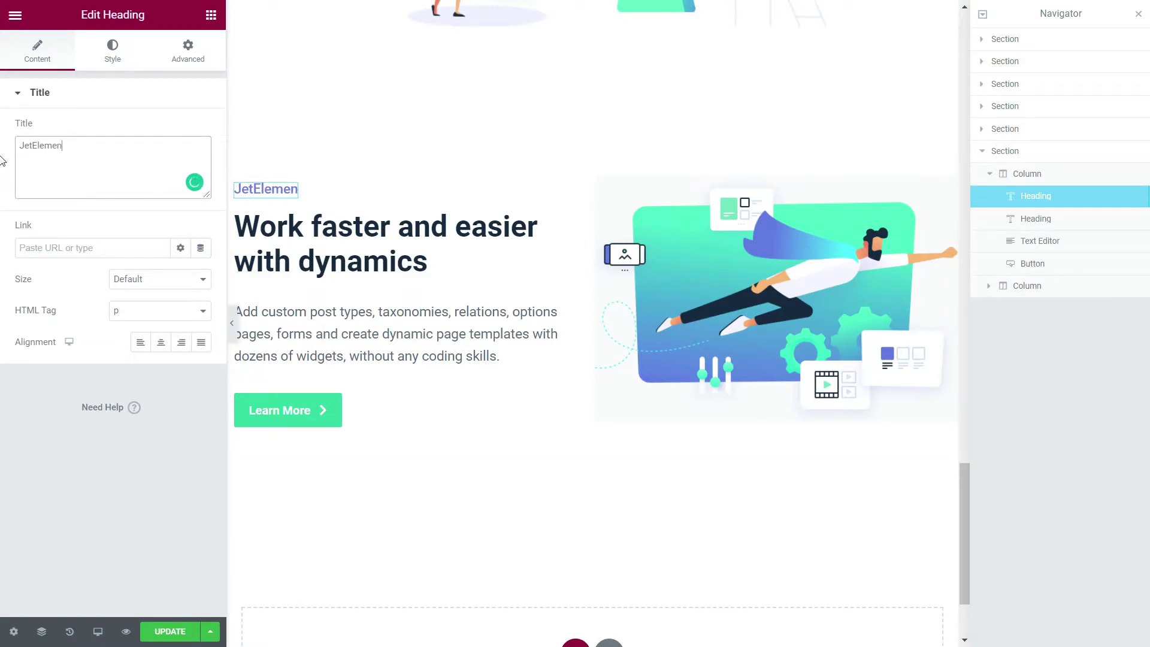
type("ts")
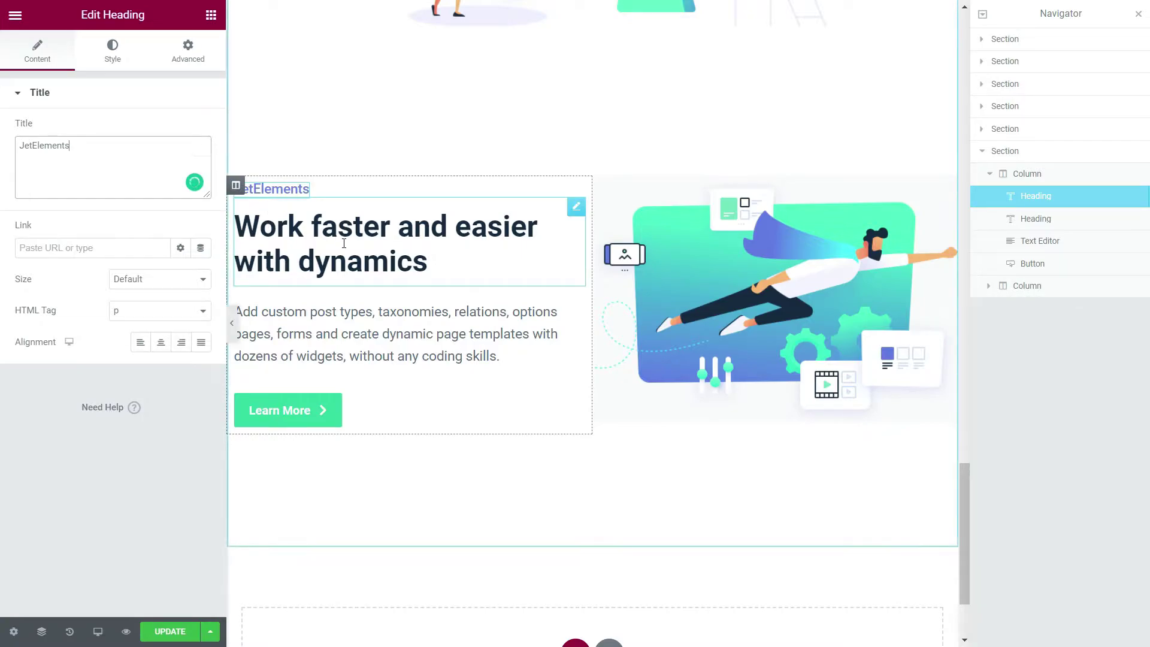
Replace the last section's main heading with the copied text "Excel at web pages design"
left_click(339, 241)
left_click(178, 165)
key("ctrl+a")
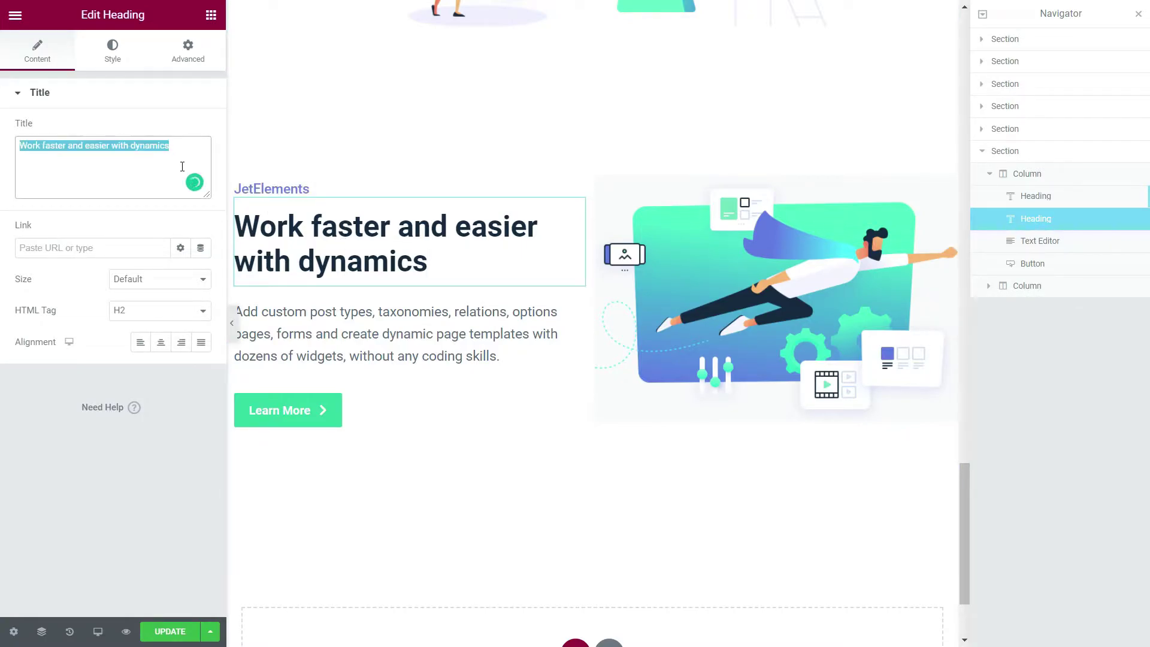
right_click(145, 146)
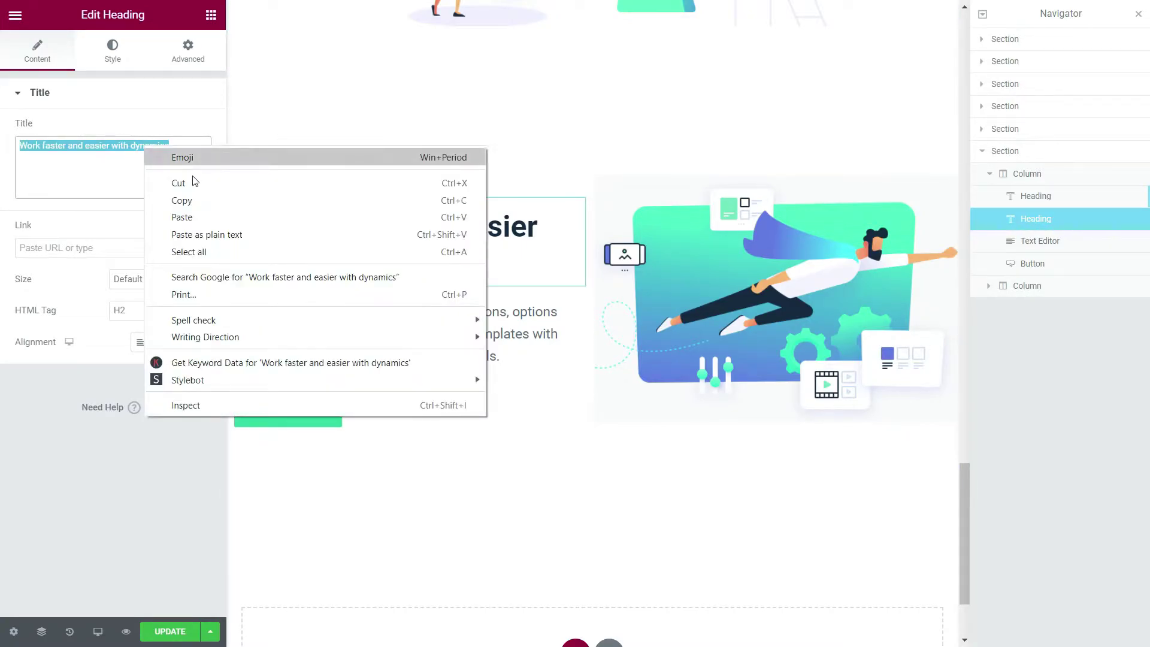
left_click(205, 216)
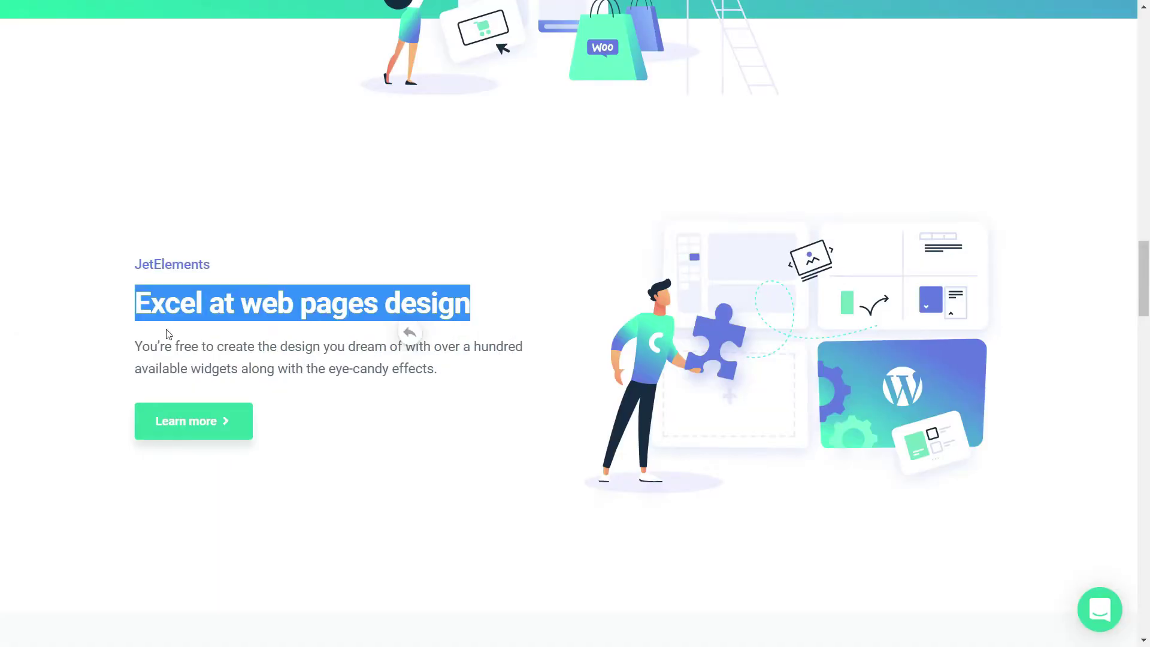
Copy the "You're free to create the design you dream of" paragraph from the reference page and replace the last section's description with it
left_click_drag(137, 347, 443, 382)
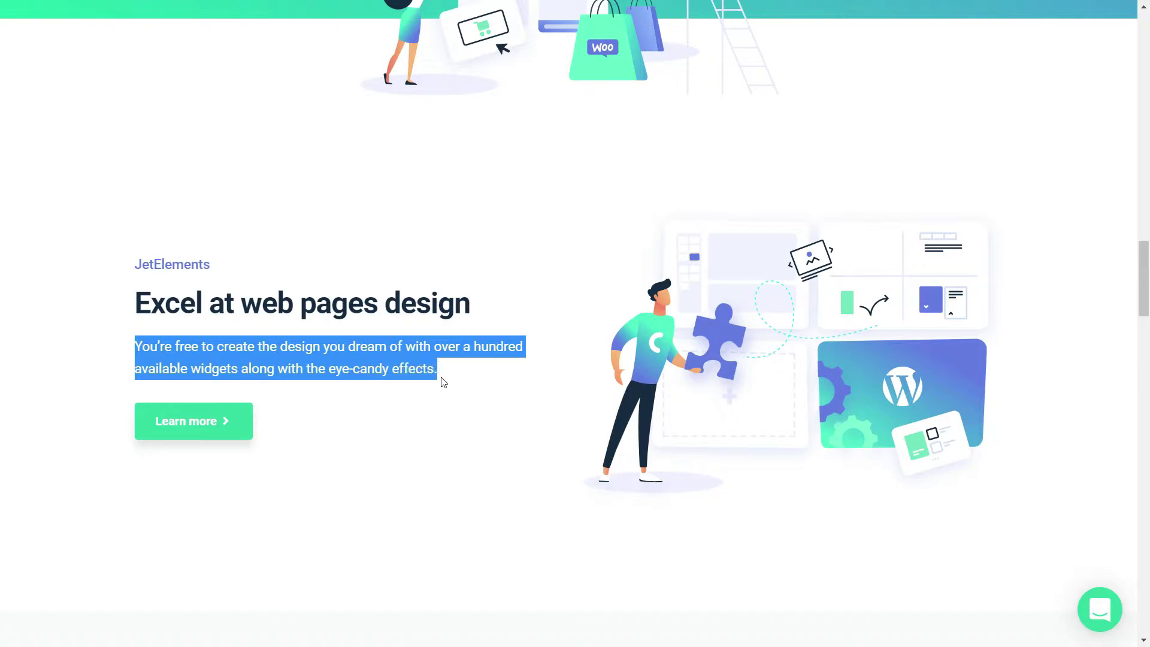
right_click(385, 362)
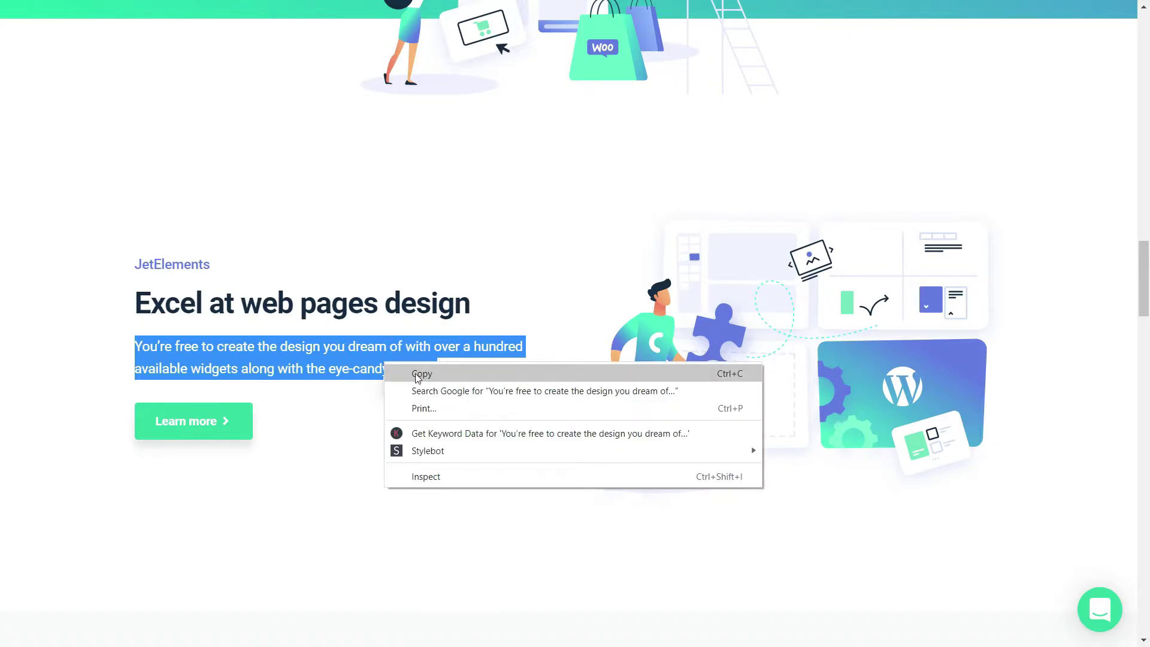
left_click(415, 372)
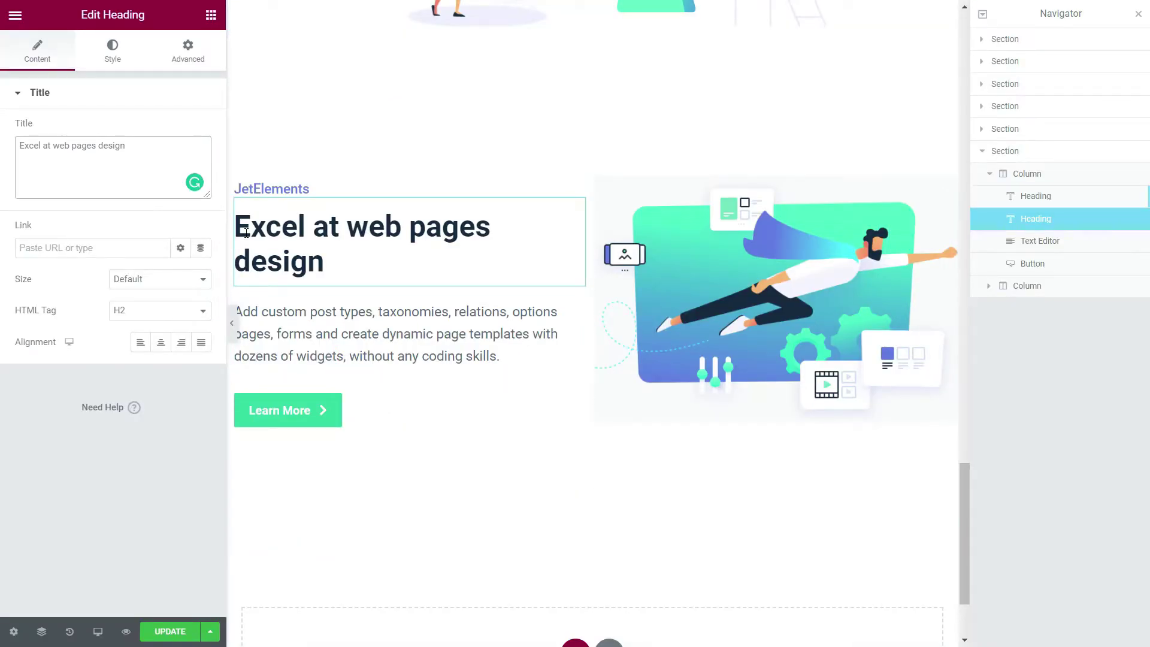
left_click(306, 341)
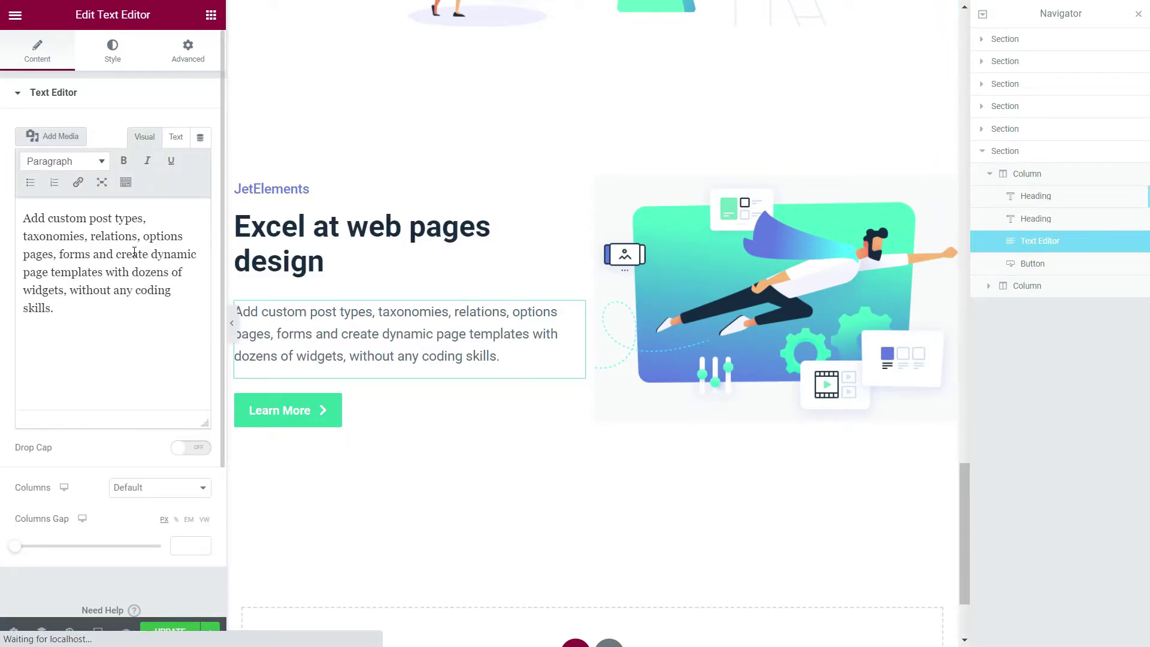
triple_click(97, 284)
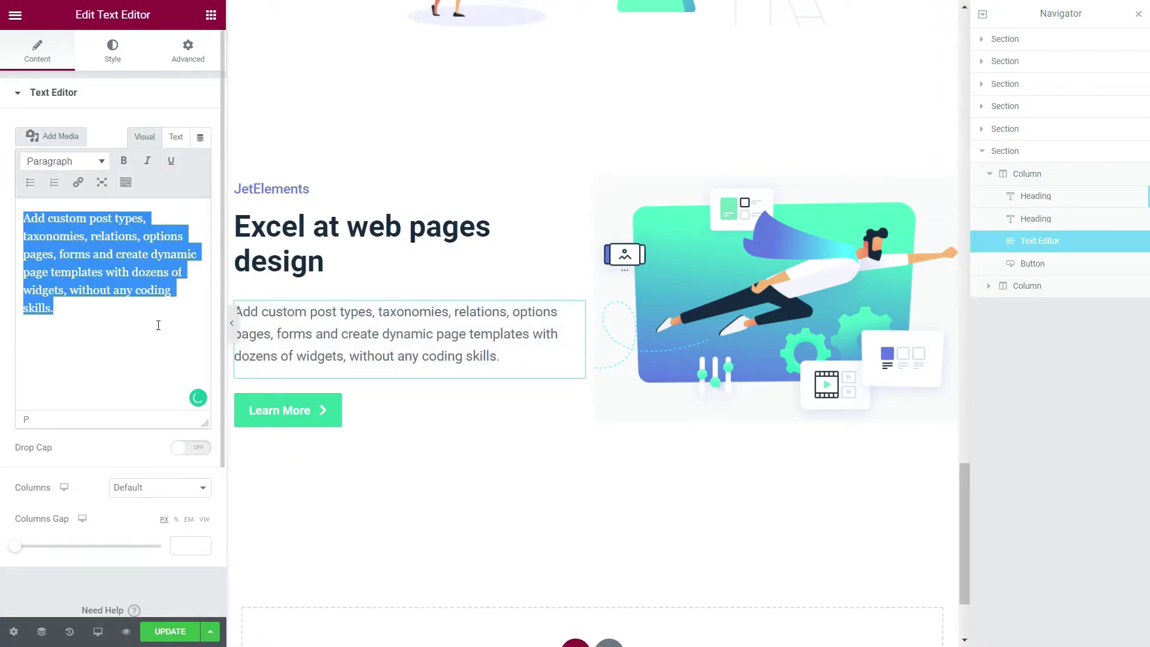
key("ctrl+v")
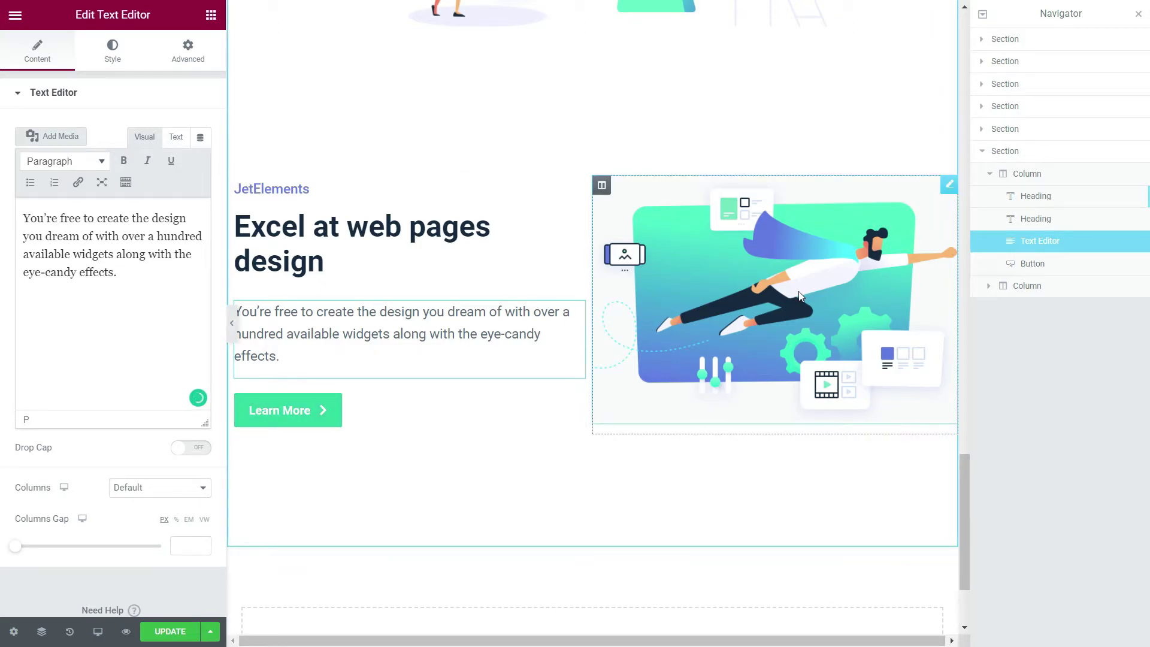
Replace the last section's image with Crocoblock-Excel-at-web-pages-design.png from the media library, and close the Navigator
left_click(778, 293)
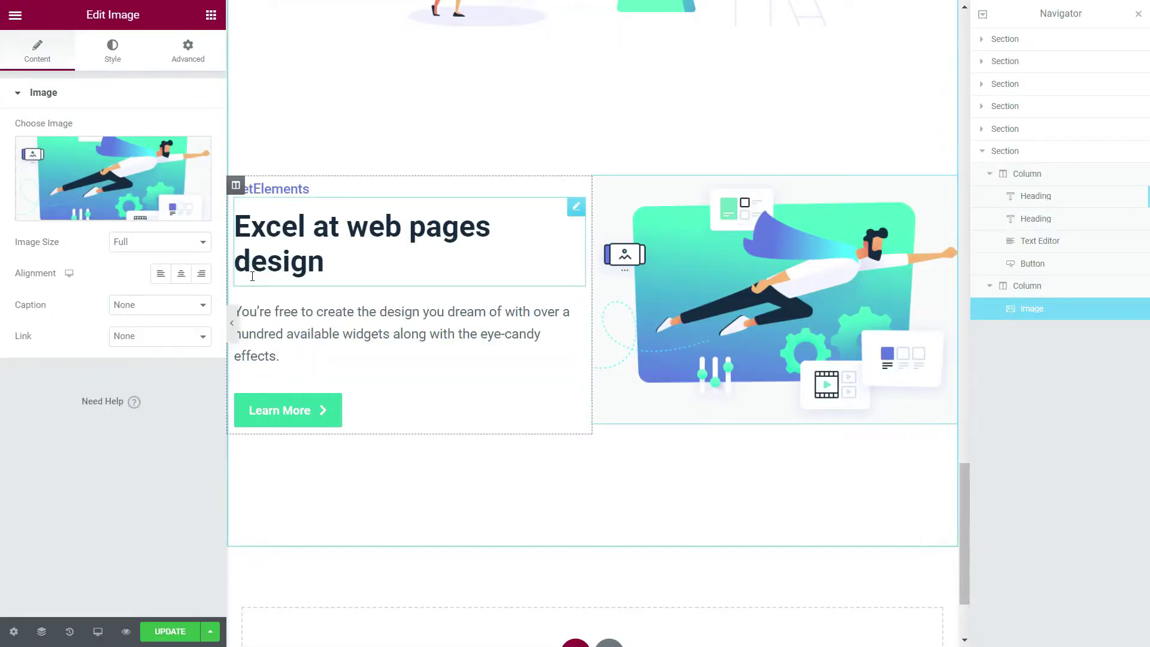
left_click(119, 166)
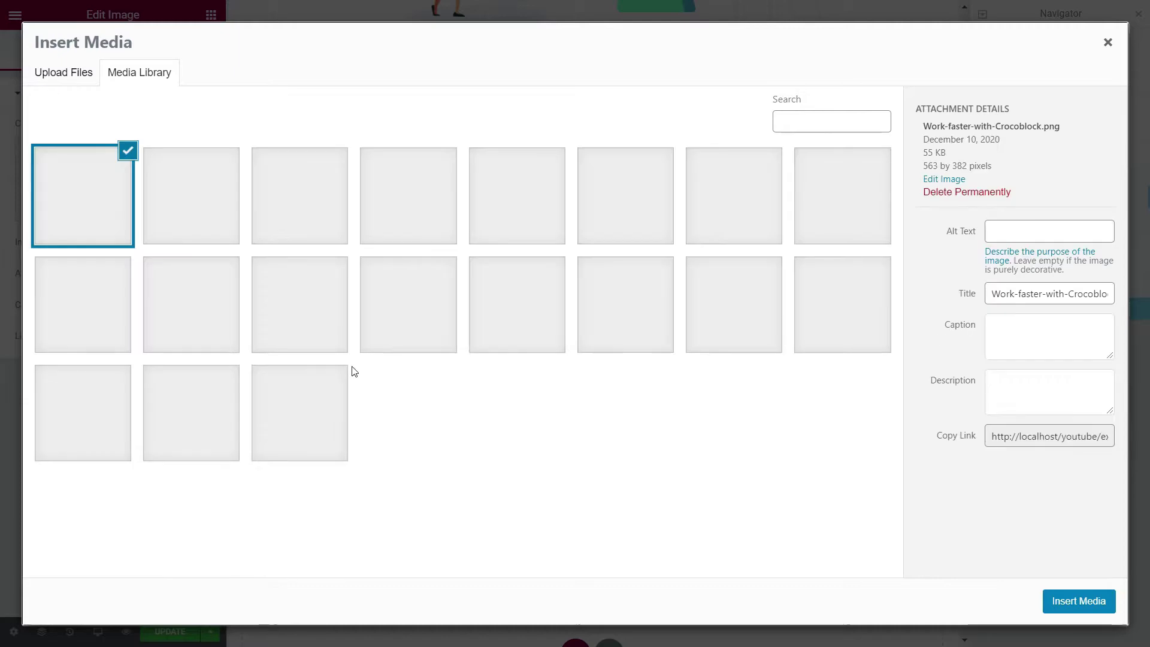
left_click(346, 229)
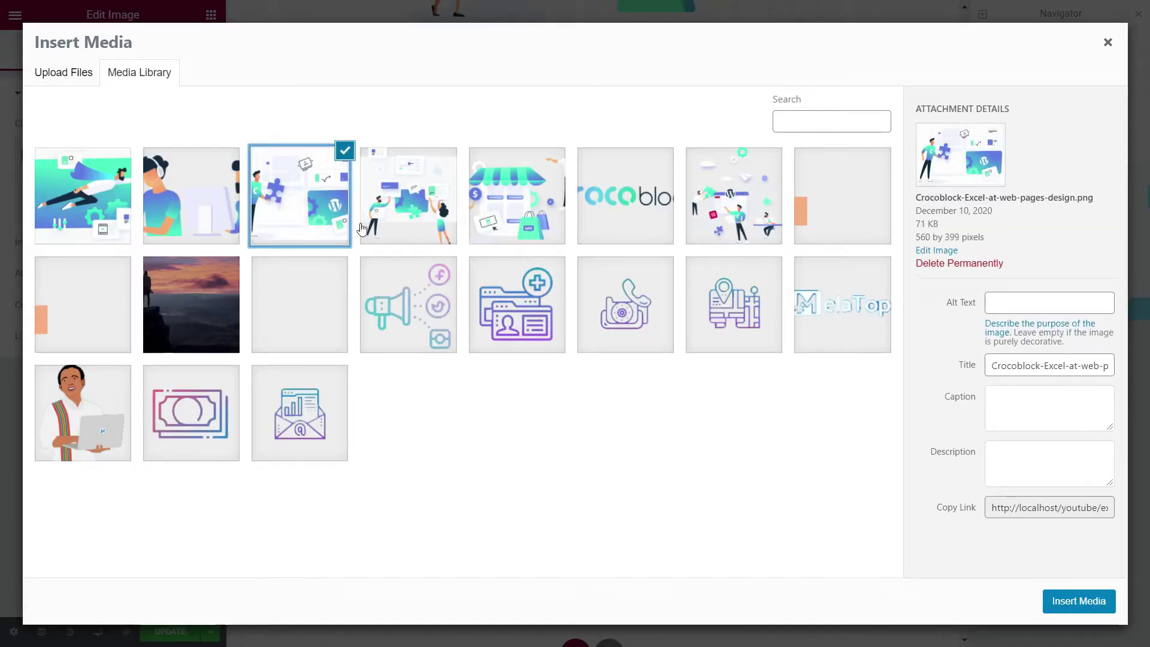
left_click(1055, 599)
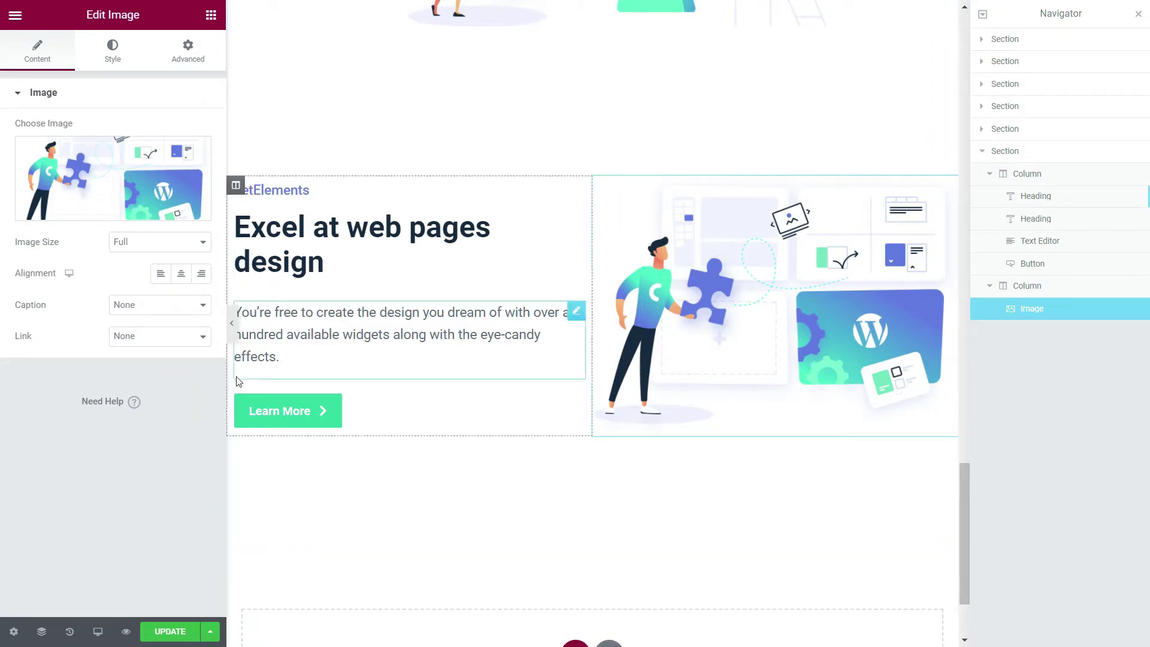
left_click(42, 631)
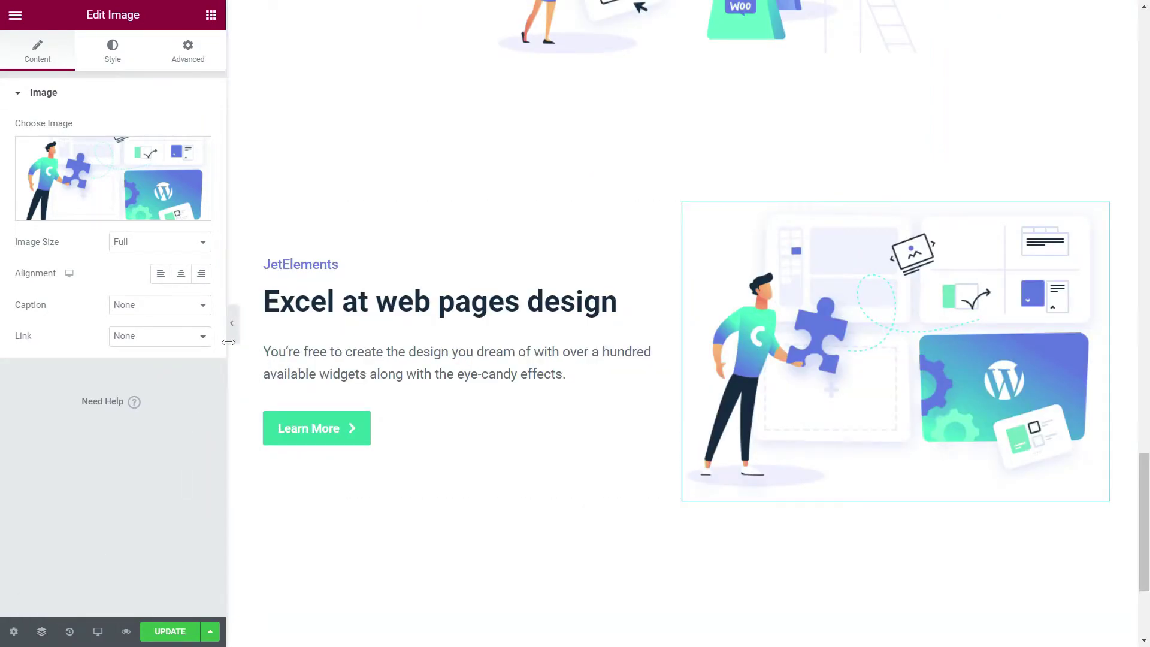
Preview the finished JetElements section at full width without the editor panel, then restore the panel
left_click(232, 324)
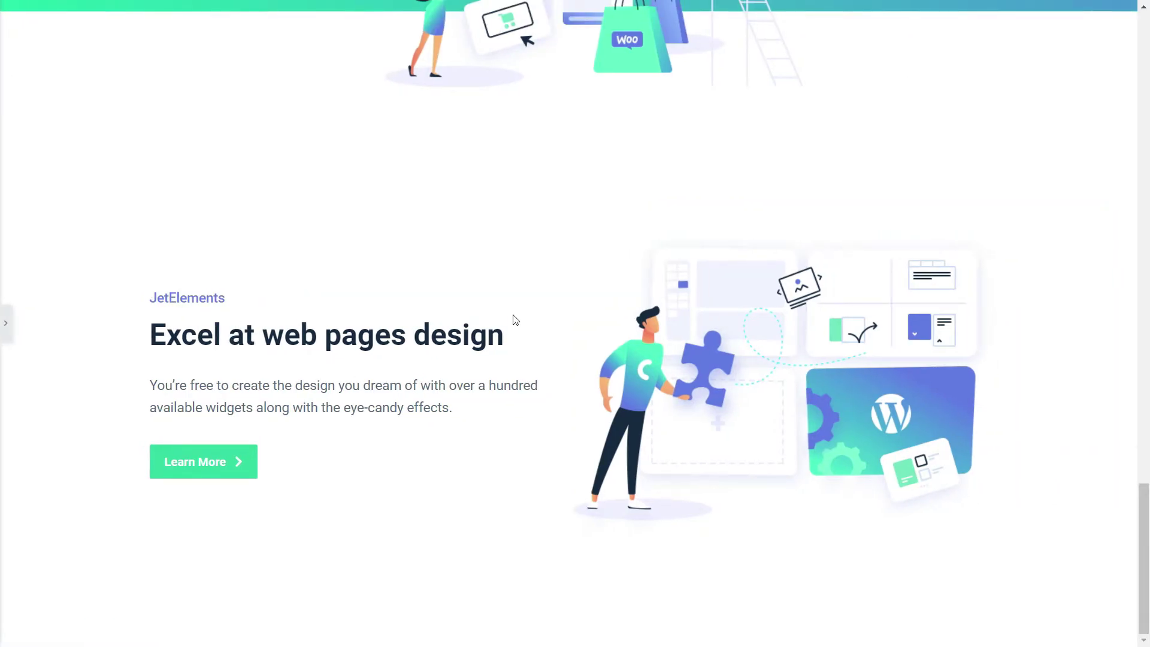
scroll(658, 386, "up", 8)
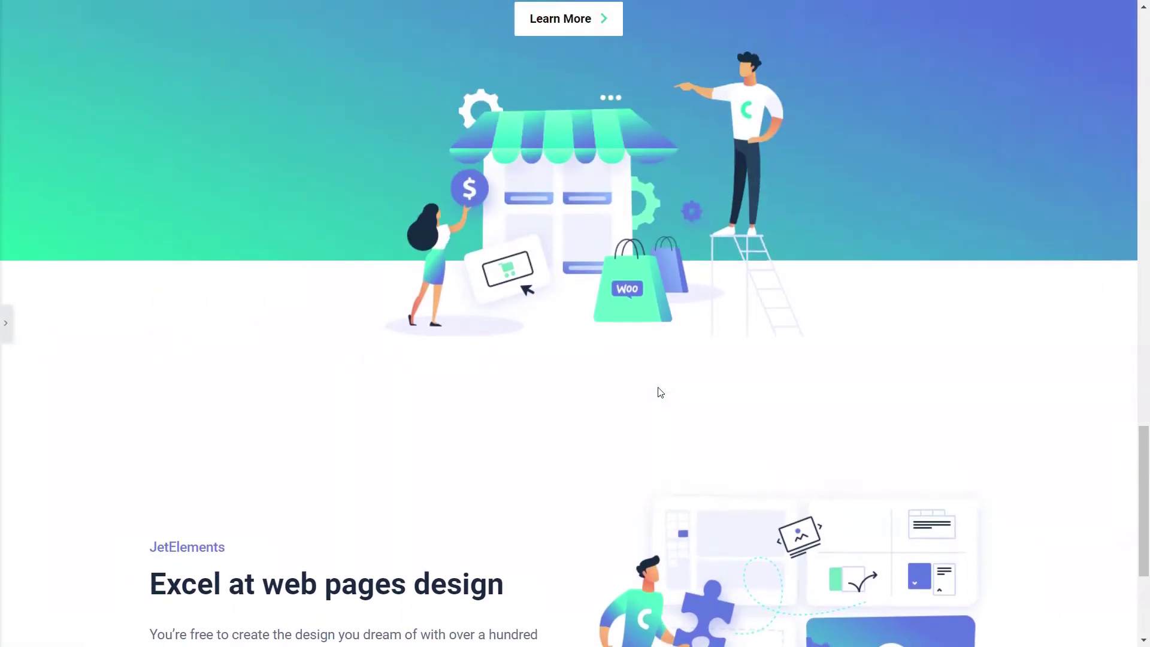
scroll(657, 387, "down", 8)
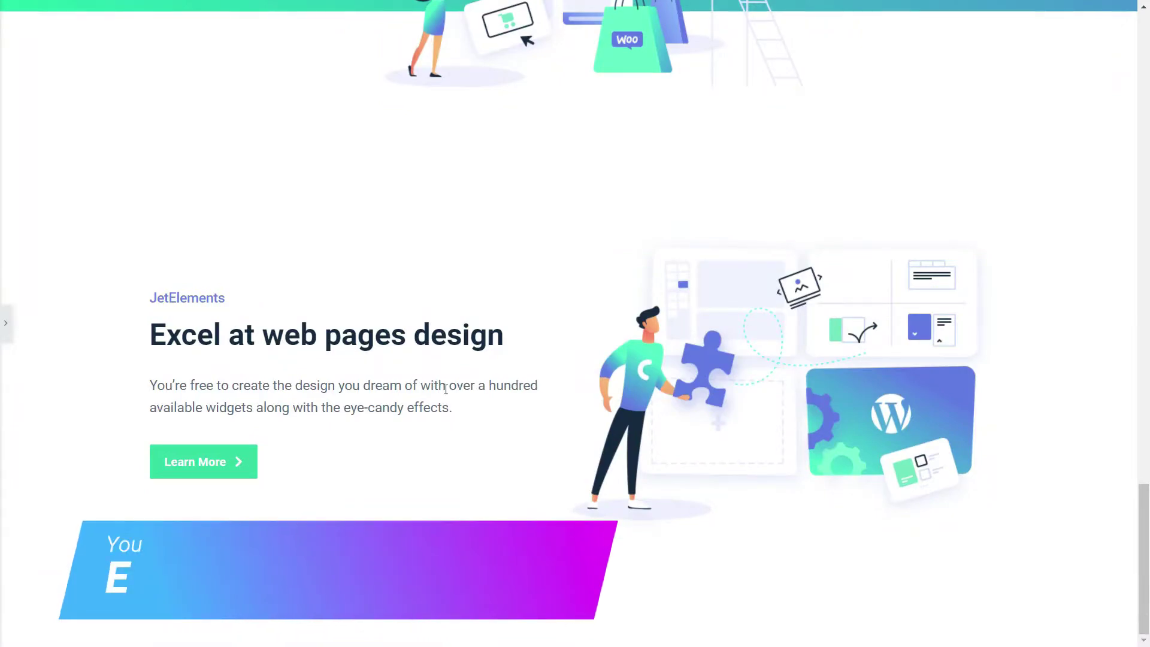
left_click(7, 323)
On the Crocoblock reference page, examine the JetBlog section and compare its layout with the earlier JetEngine and JetWooBuilder sections
scroll(533, 432, "down", 4)
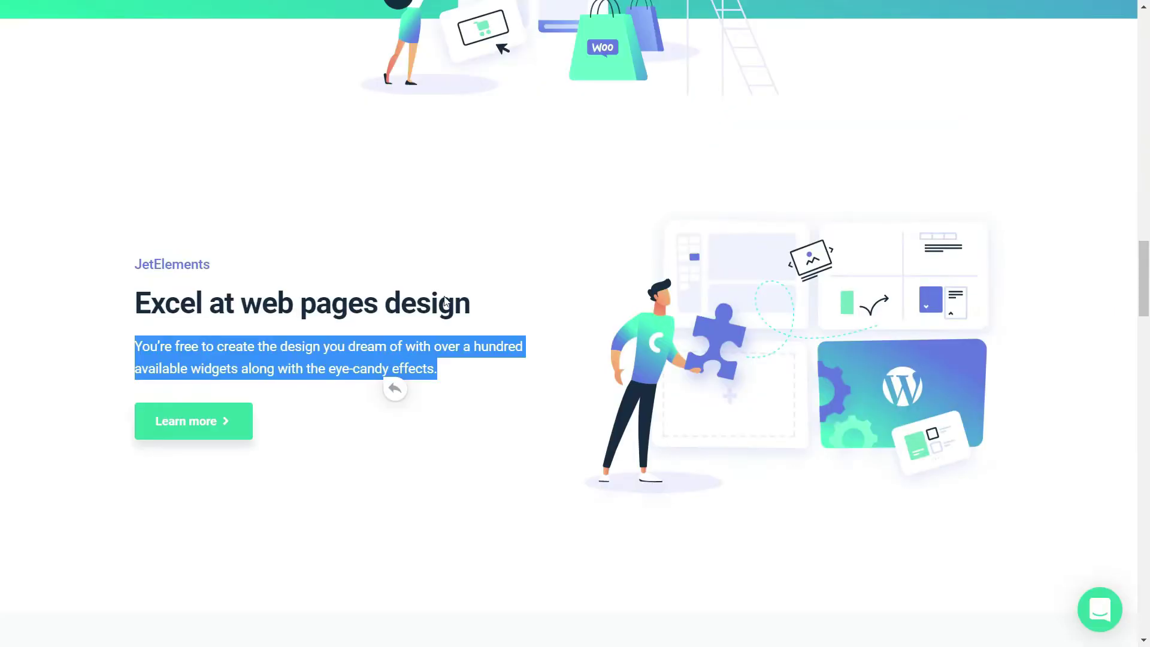
scroll(428, 272, "down", 4)
left_click(428, 273)
scroll(429, 275, "down", 5)
scroll(429, 273, "down", 1)
scroll(429, 273, "up", 1)
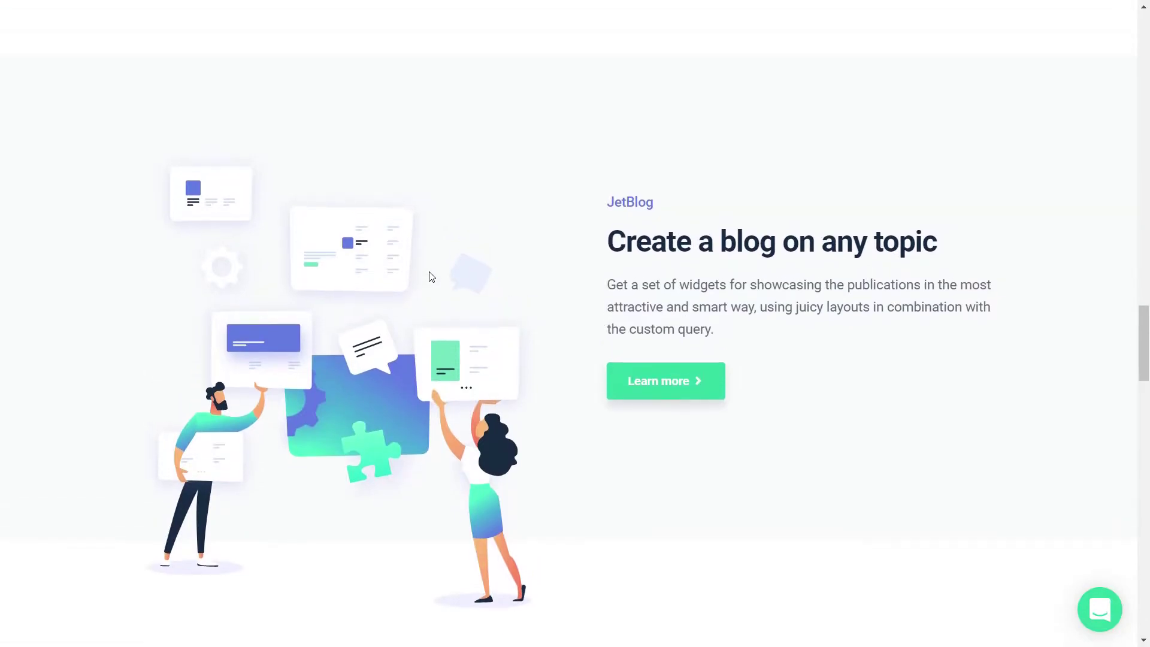
scroll(457, 368, "up", 15)
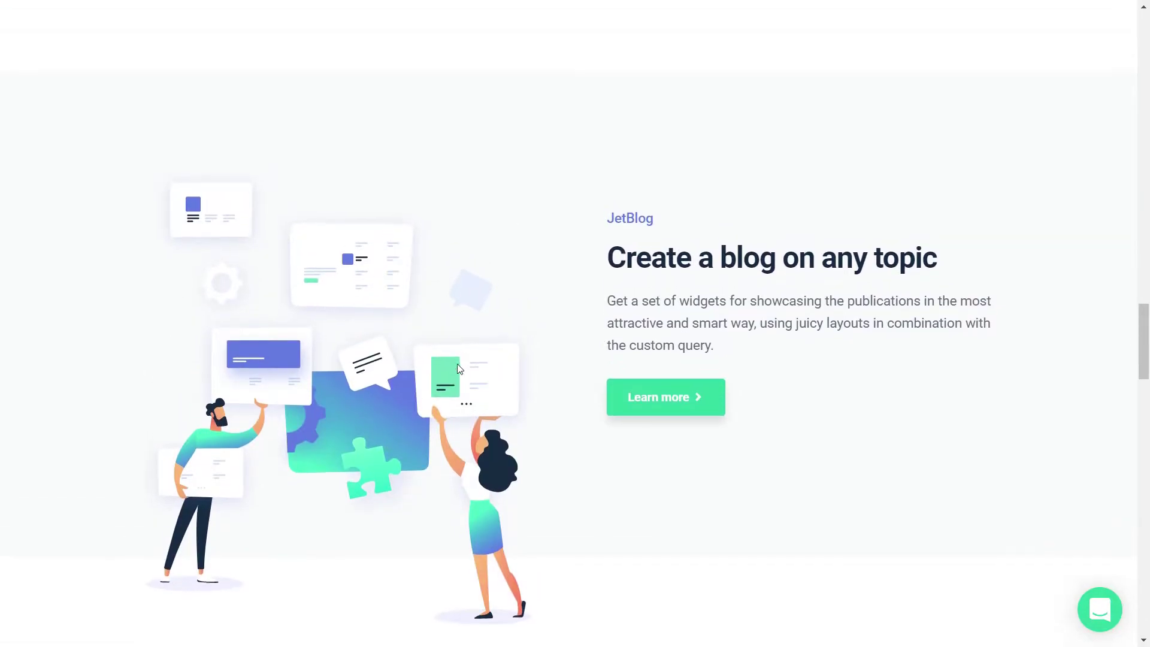
scroll(458, 368, "up", 10)
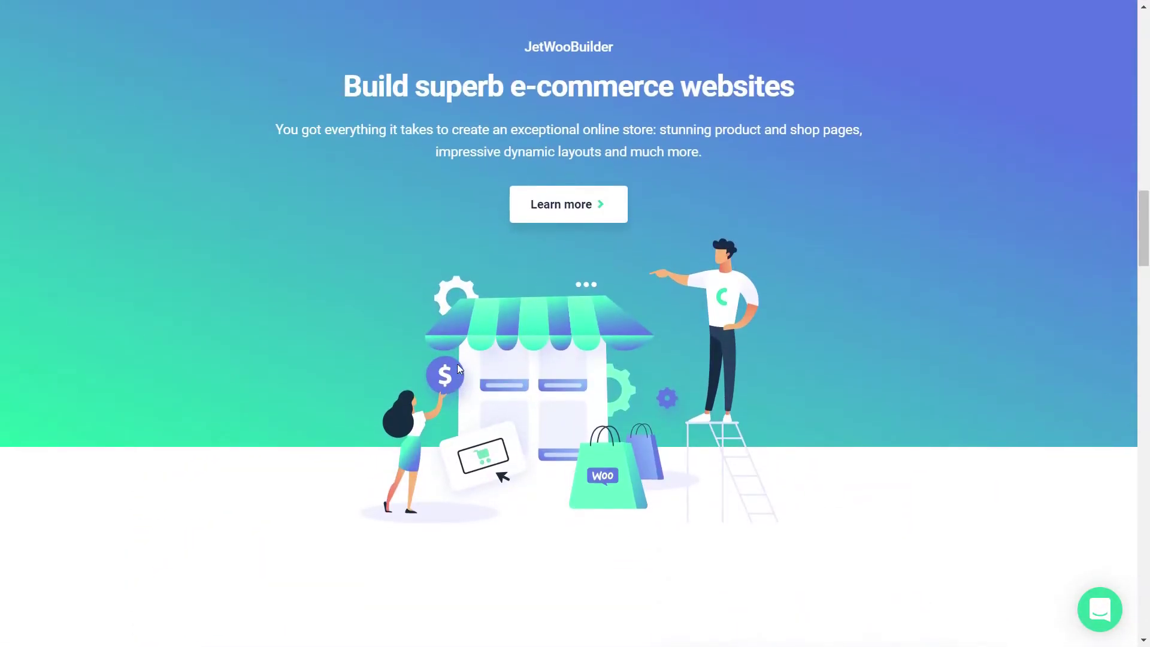
scroll(458, 368, "up", 2)
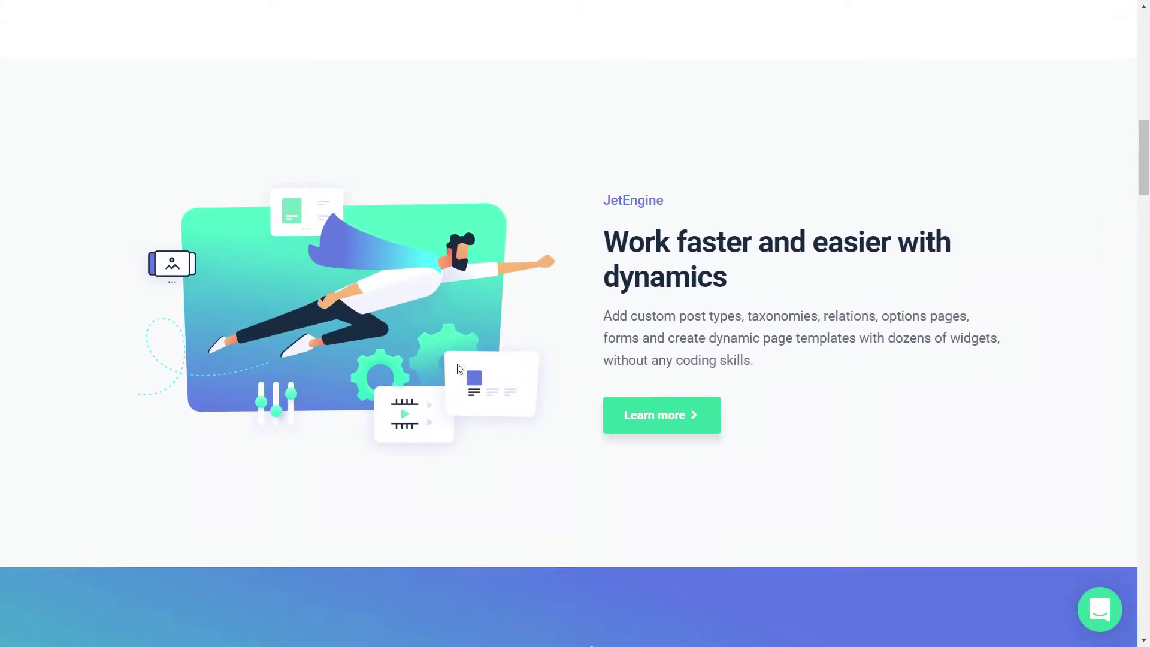
scroll(418, 420, "down", 20)
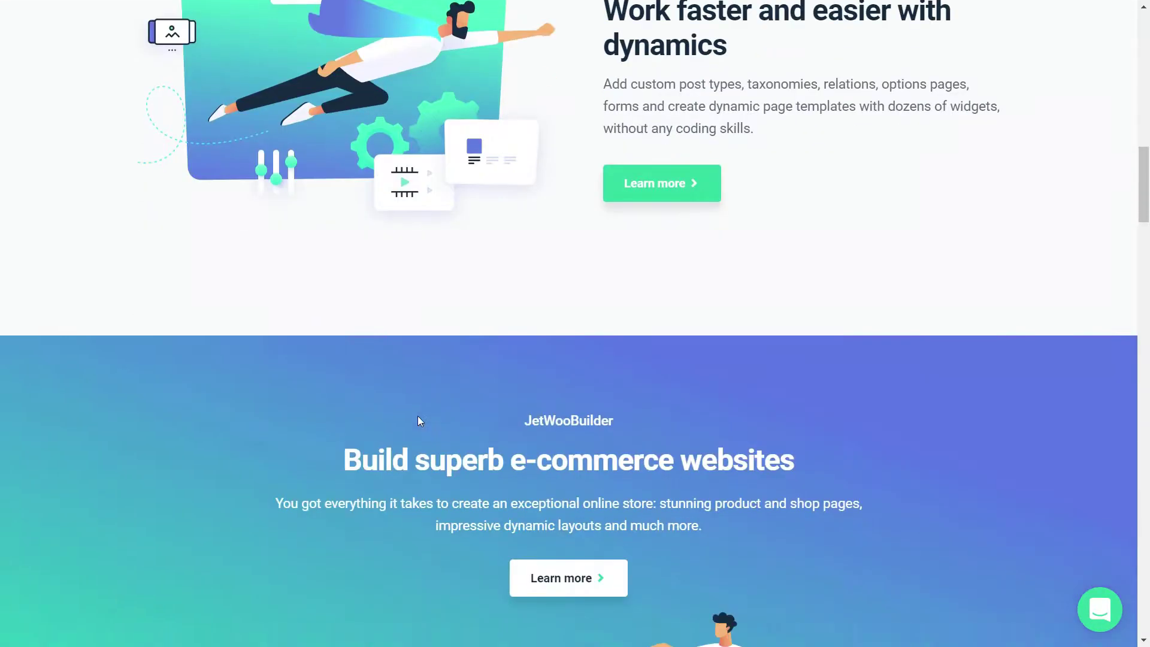
scroll(419, 421, "down", 3)
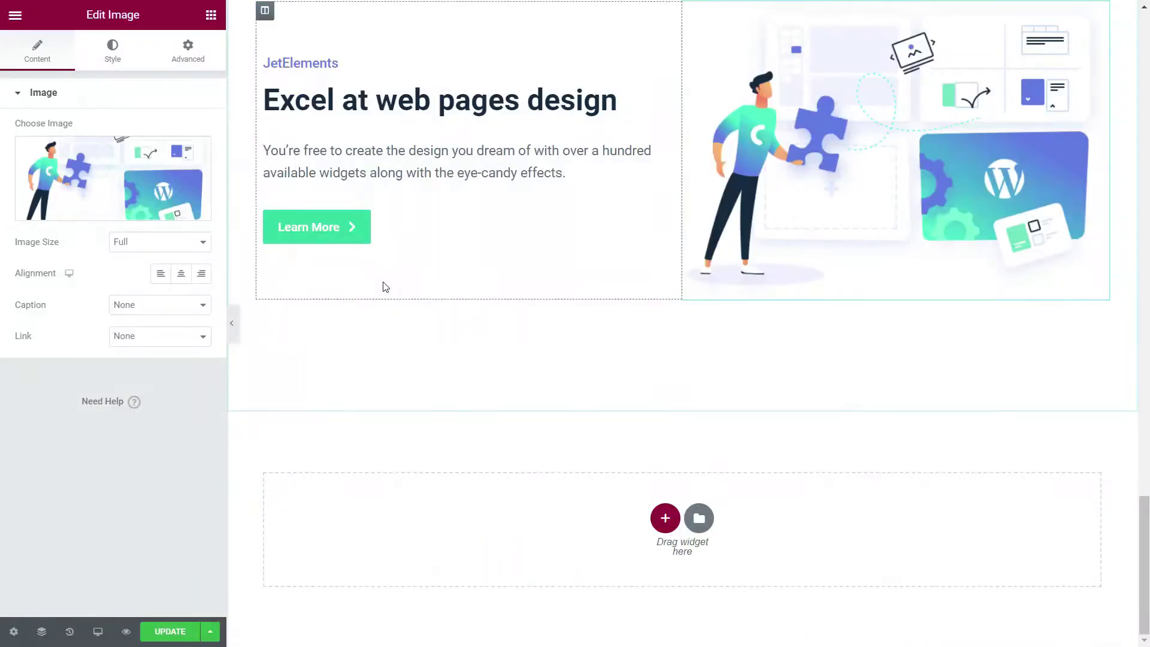
In the Elementor editor, copy the JetEngine "Work faster and easier with dynamics" section and paste it at the end of the page
scroll(467, 334, "up", 10)
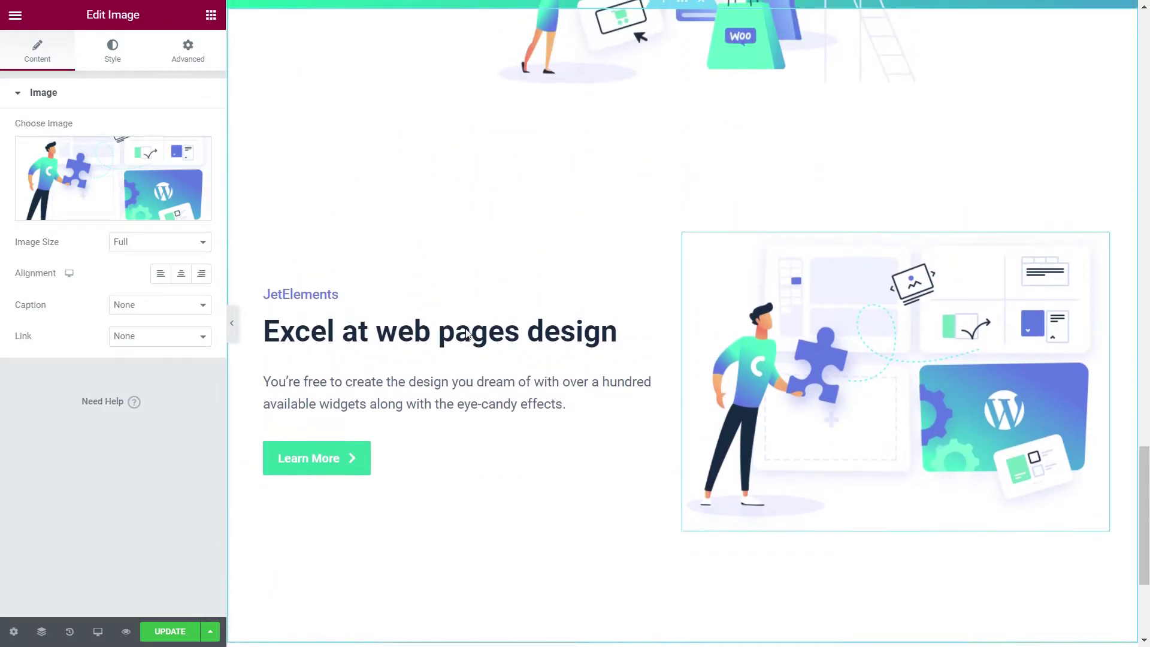
scroll(468, 333, "up", 8)
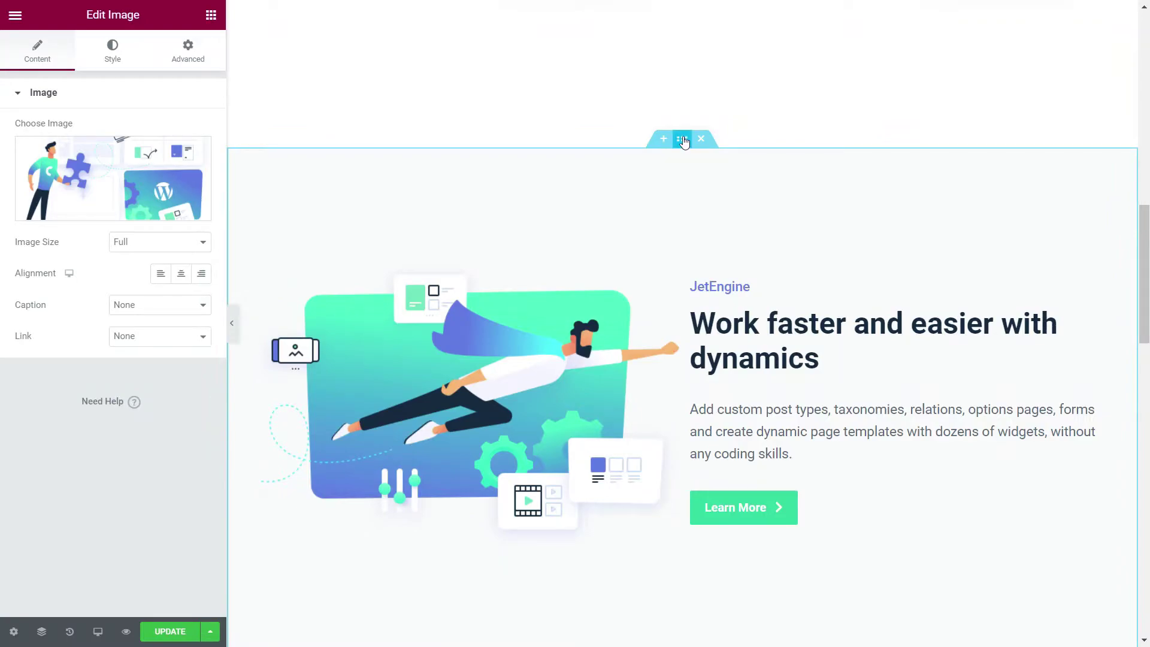
right_click(683, 140)
left_click(736, 197)
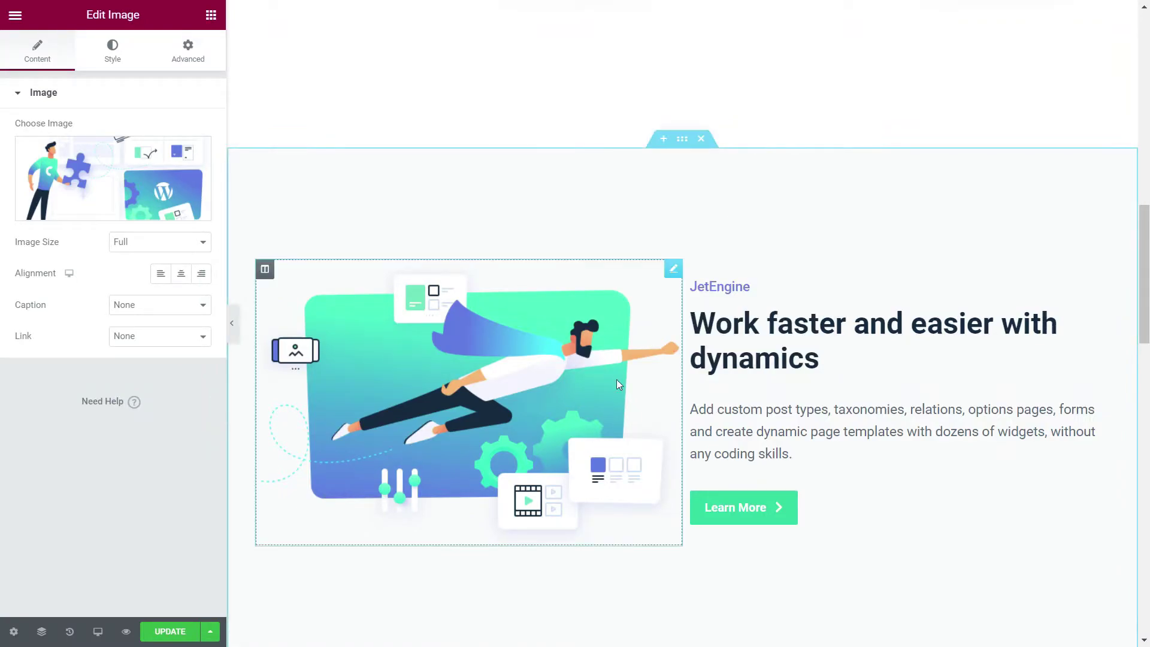
scroll(619, 385, "down", 20)
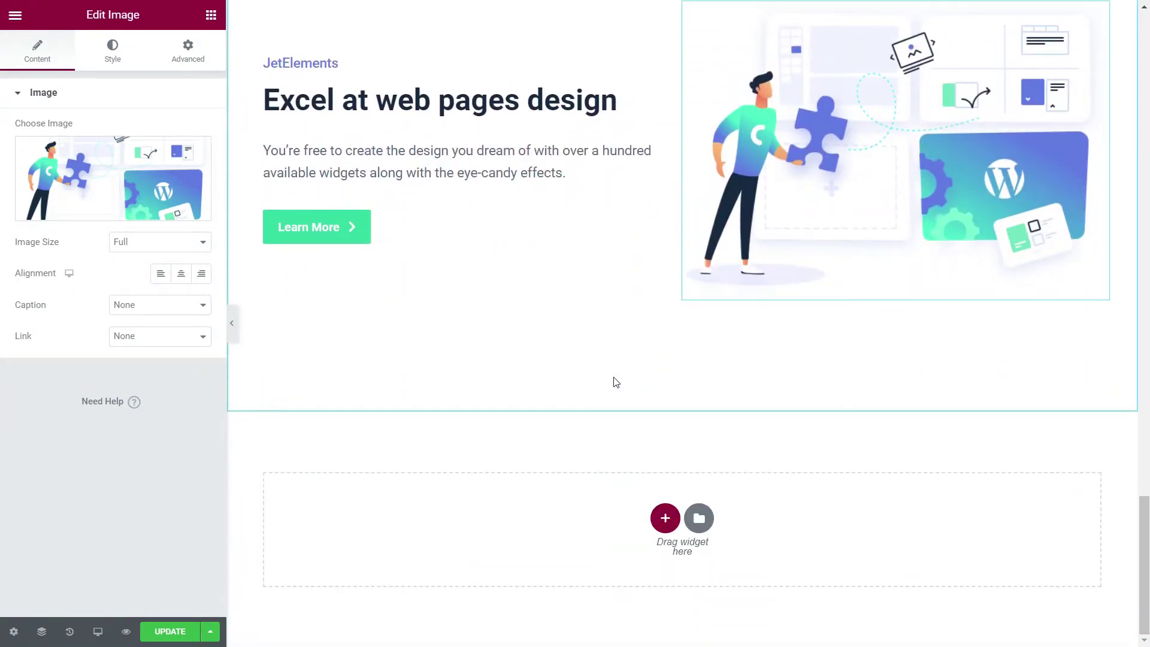
right_click(566, 497)
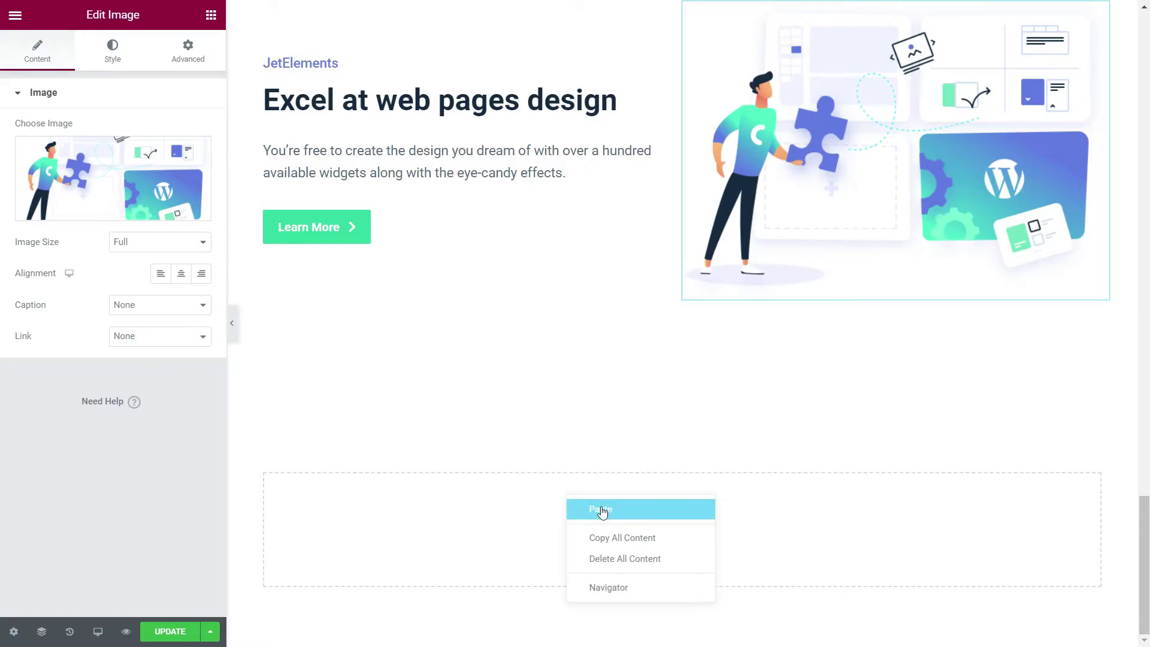
left_click(600, 509)
scroll(515, 477, "down", 5)
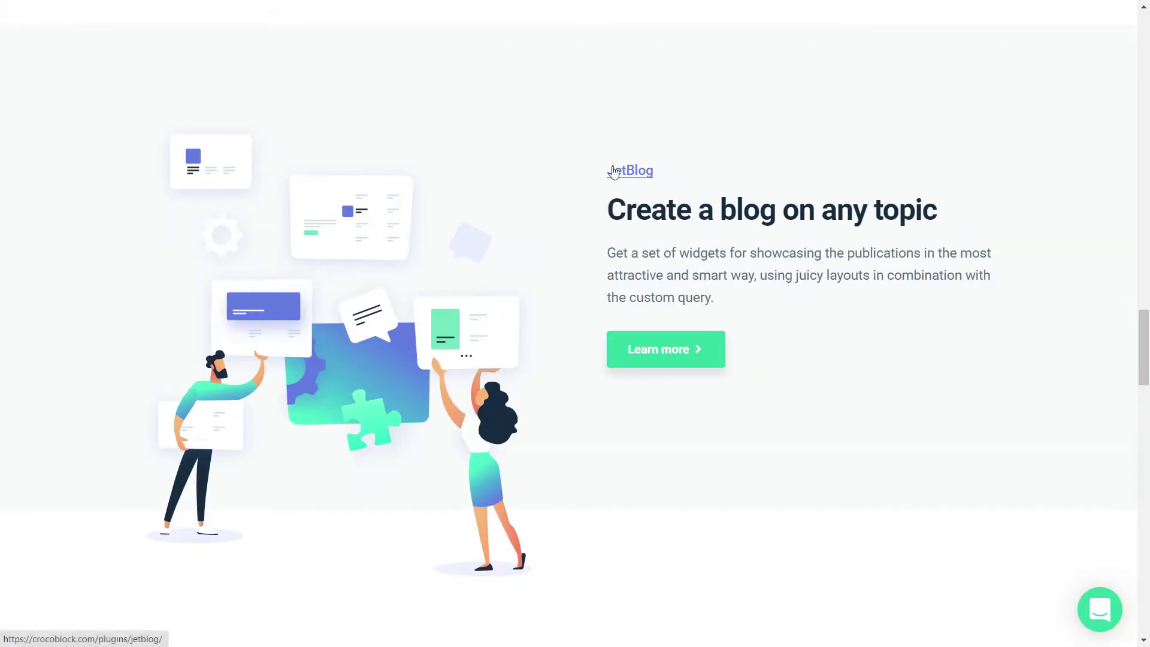
Switch to the reference page and copy the JetBlog section's heading "Create a blog on any topic"
left_click_drag(608, 210, 961, 213)
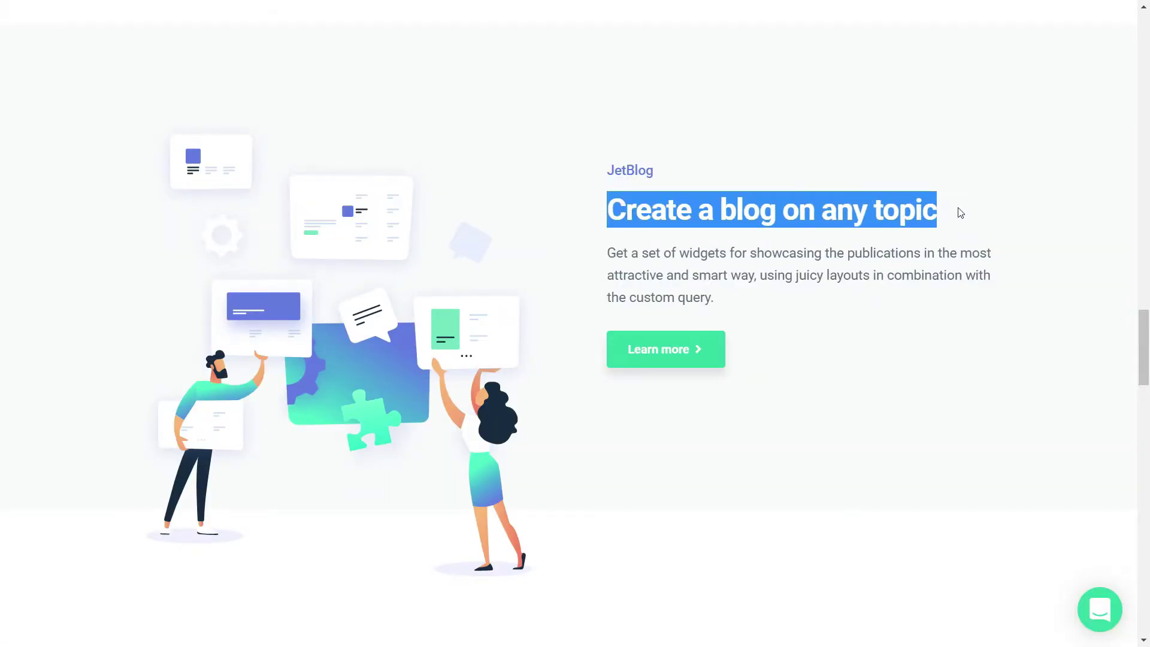
right_click(849, 219)
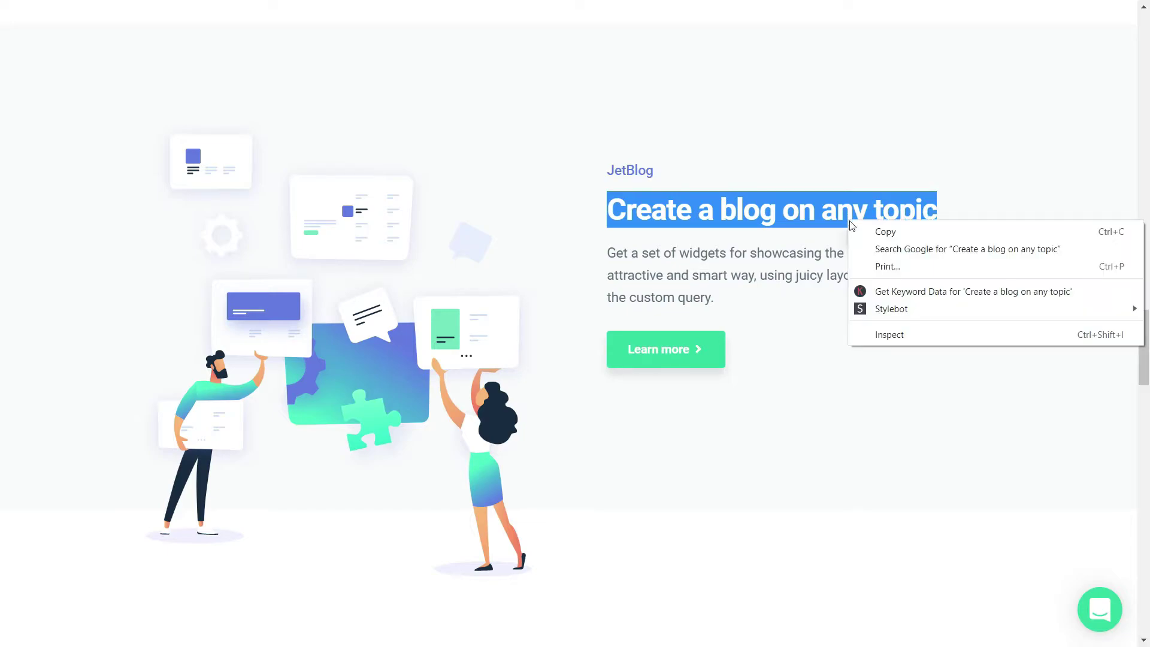
left_click(875, 235)
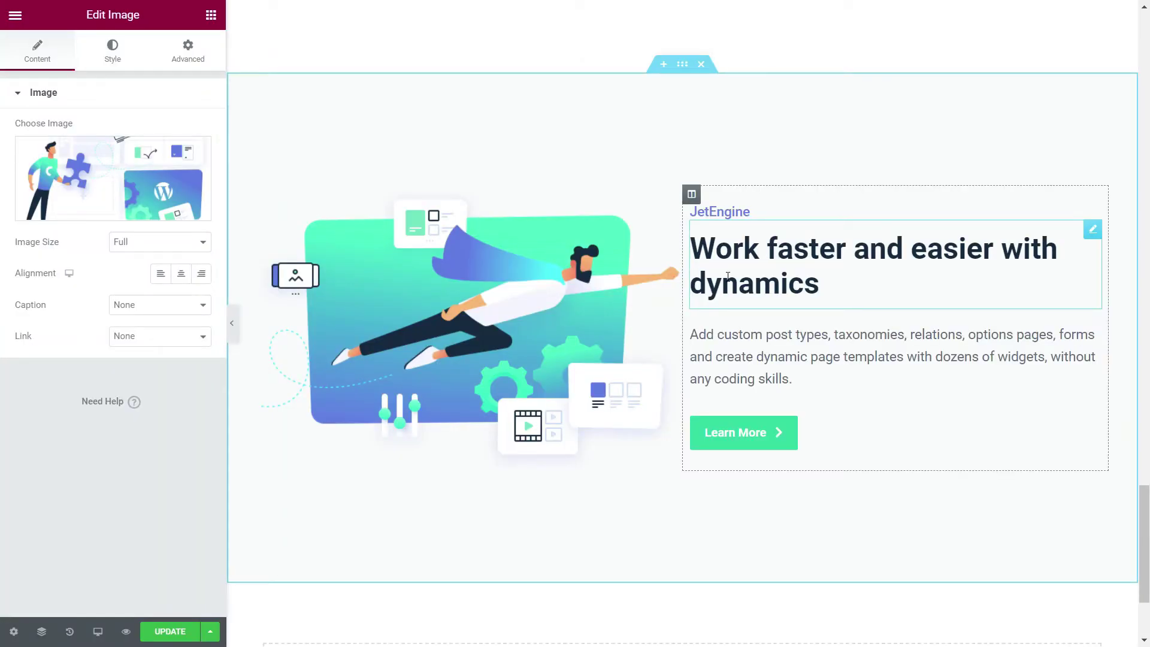
Back in the Elementor editor, change the pasted section's small JetEngine heading to "JetBlog"
left_click(727, 275)
left_click(721, 213)
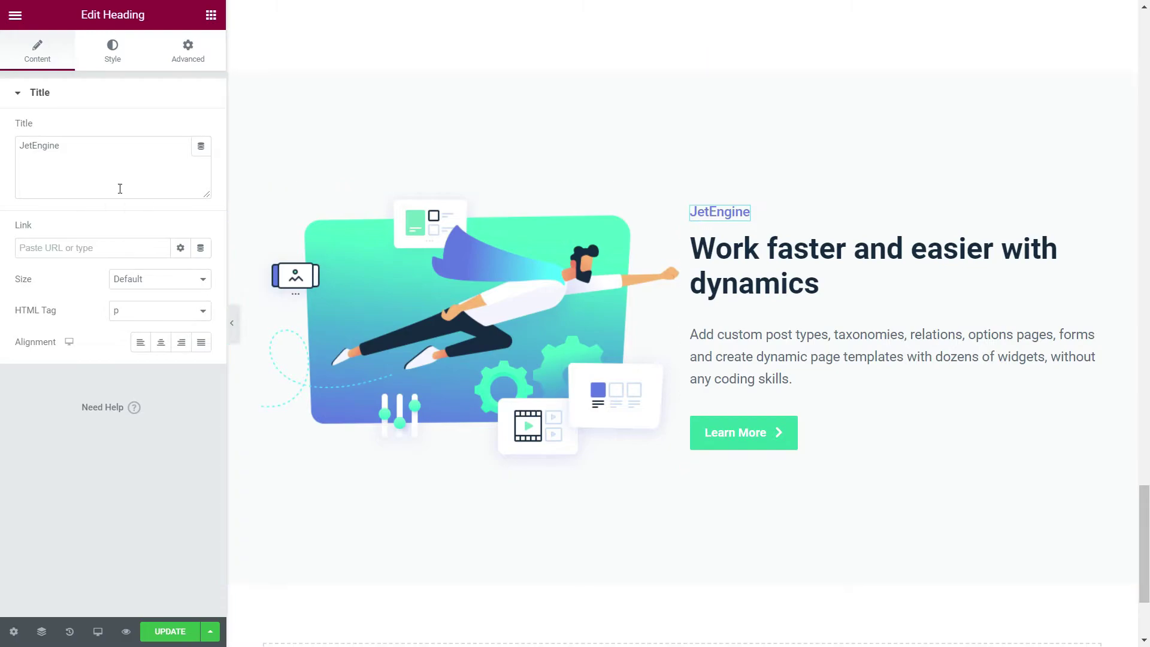
left_click_drag(126, 161, 2, 166)
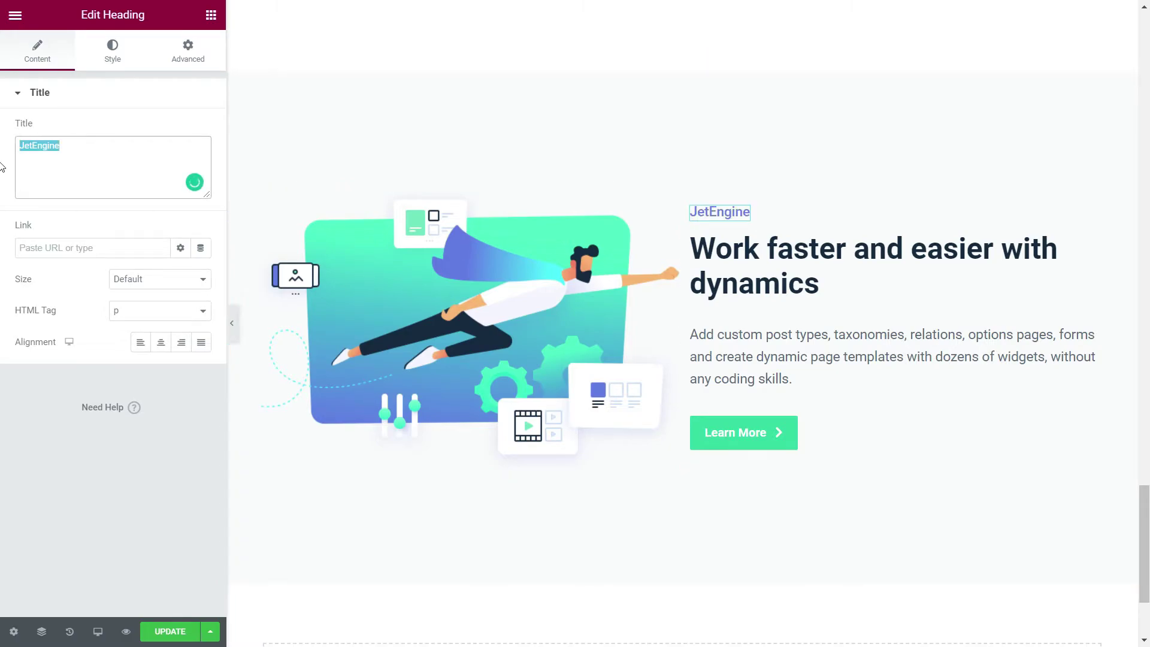
type("JetBlog")
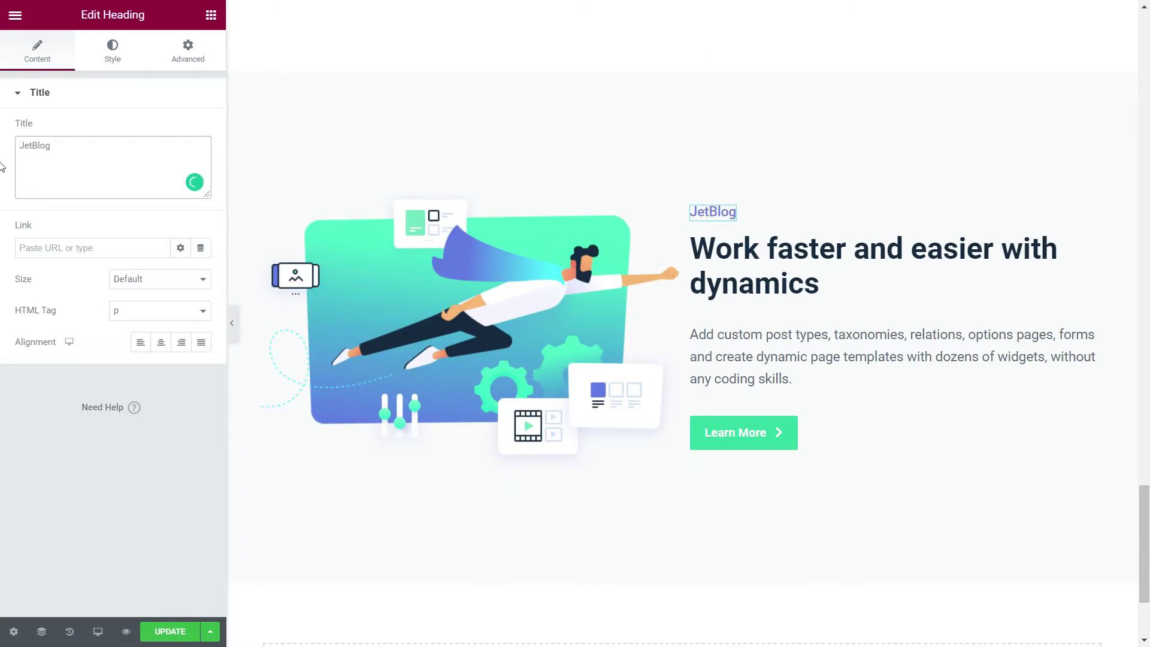
Replace the pasted section's main heading with the copied text "Create a blog on any topic"
left_click(750, 254)
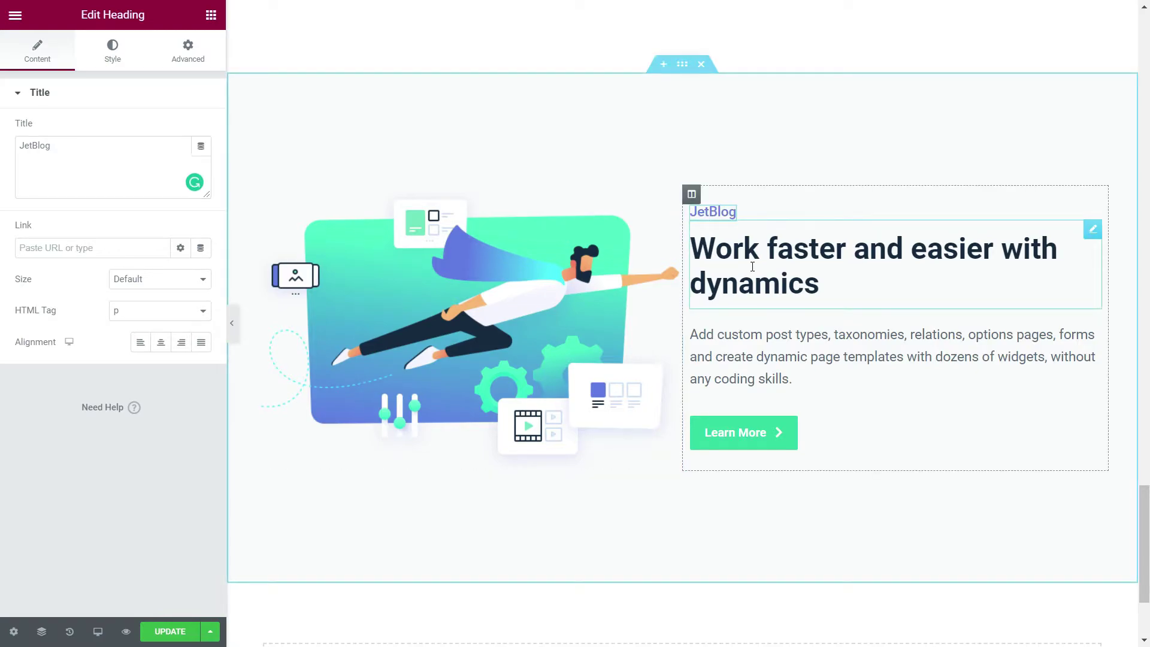
left_click(137, 157)
key("ctrl+a")
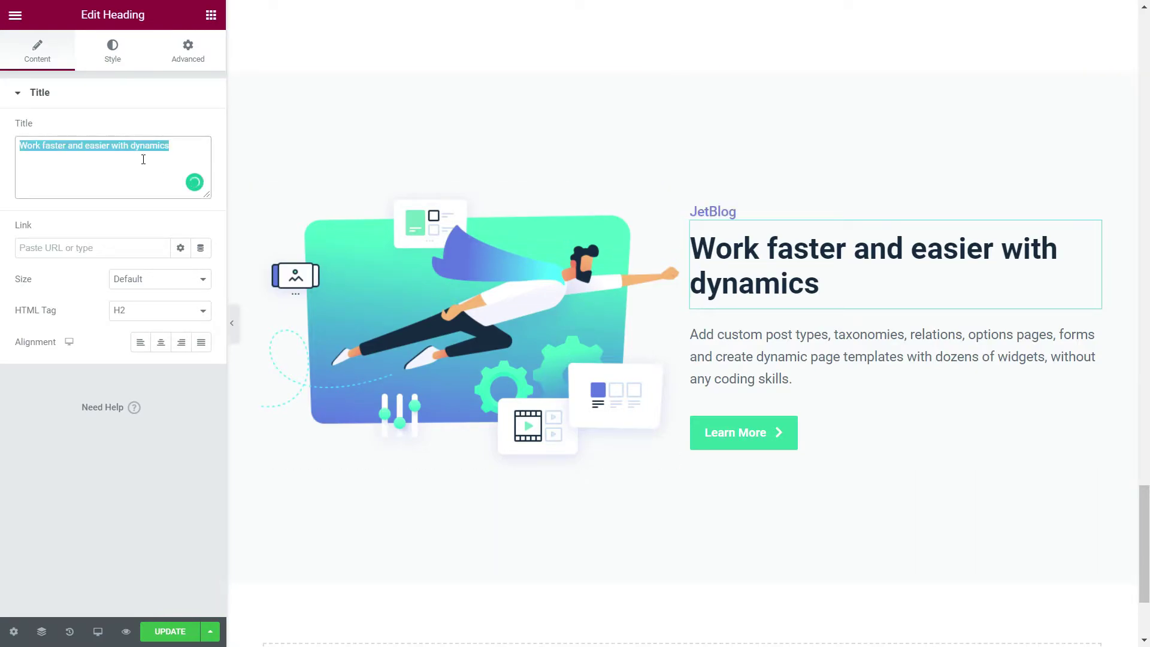
right_click(92, 151)
left_click(148, 221)
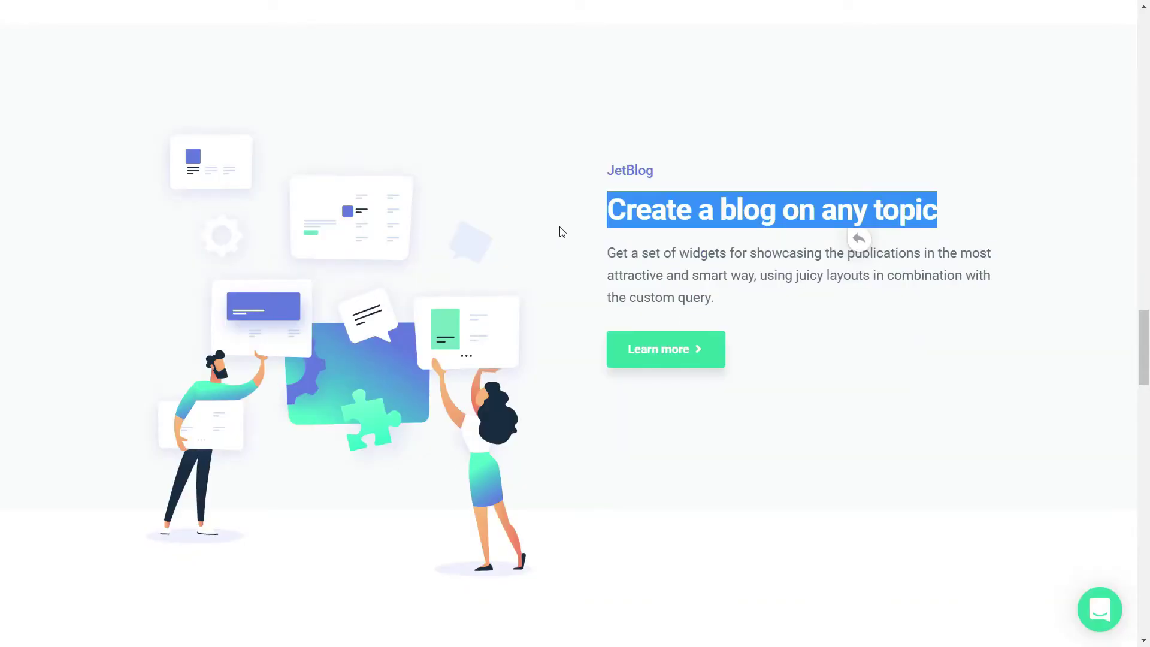
Copy the "Get a set of widgets for showcasing the publications" paragraph from the reference page and replace the JetBlog section's description with it
left_click_drag(605, 258, 714, 290)
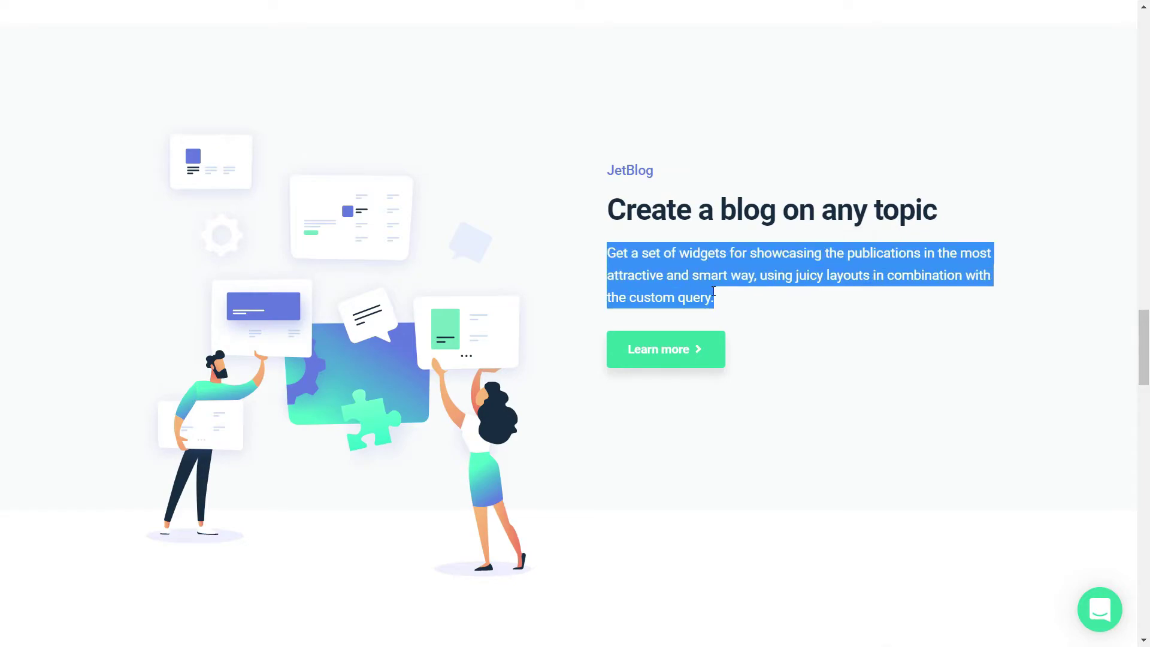
right_click(665, 275)
left_click(698, 286)
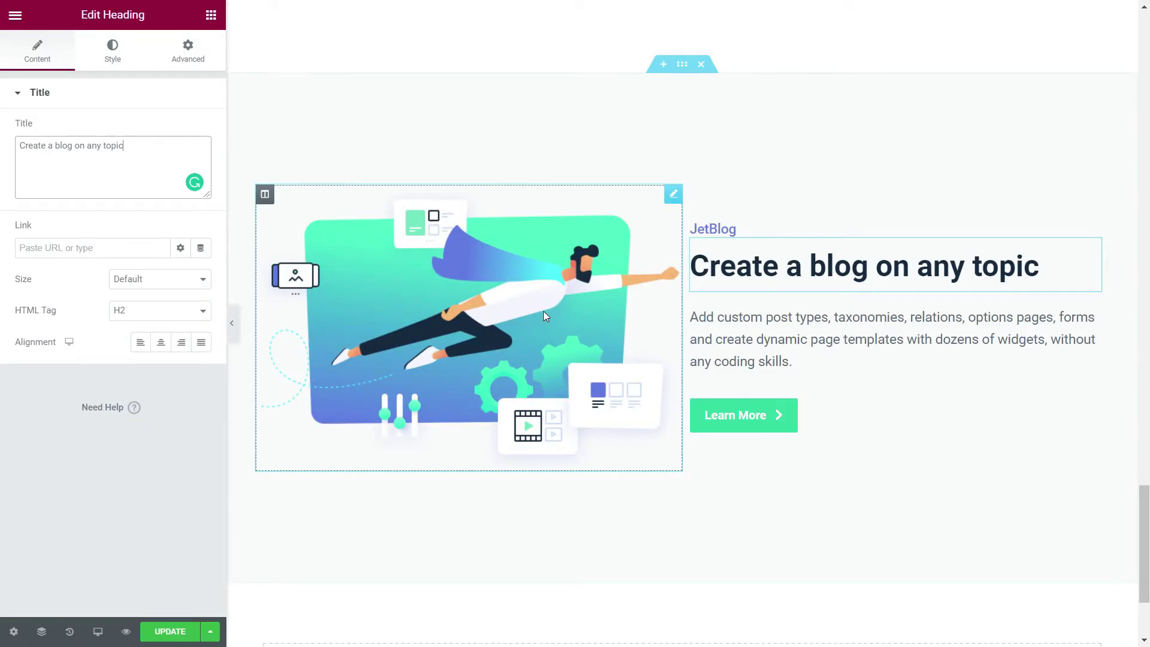
left_click(791, 359)
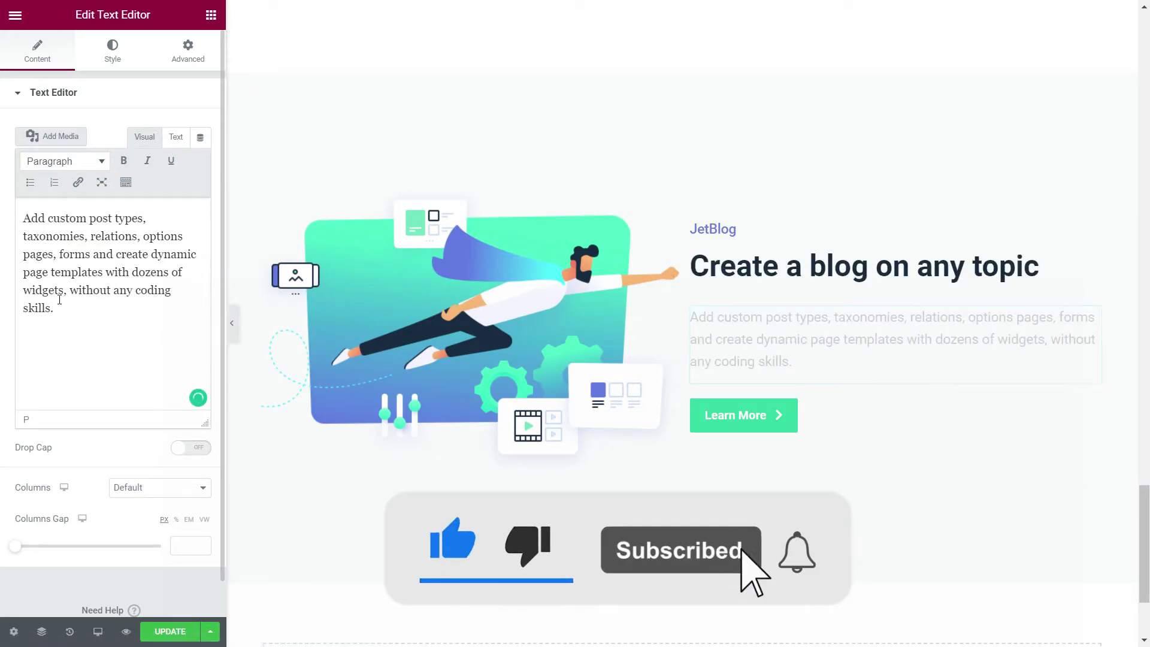
left_click_drag(76, 320, 19, 222)
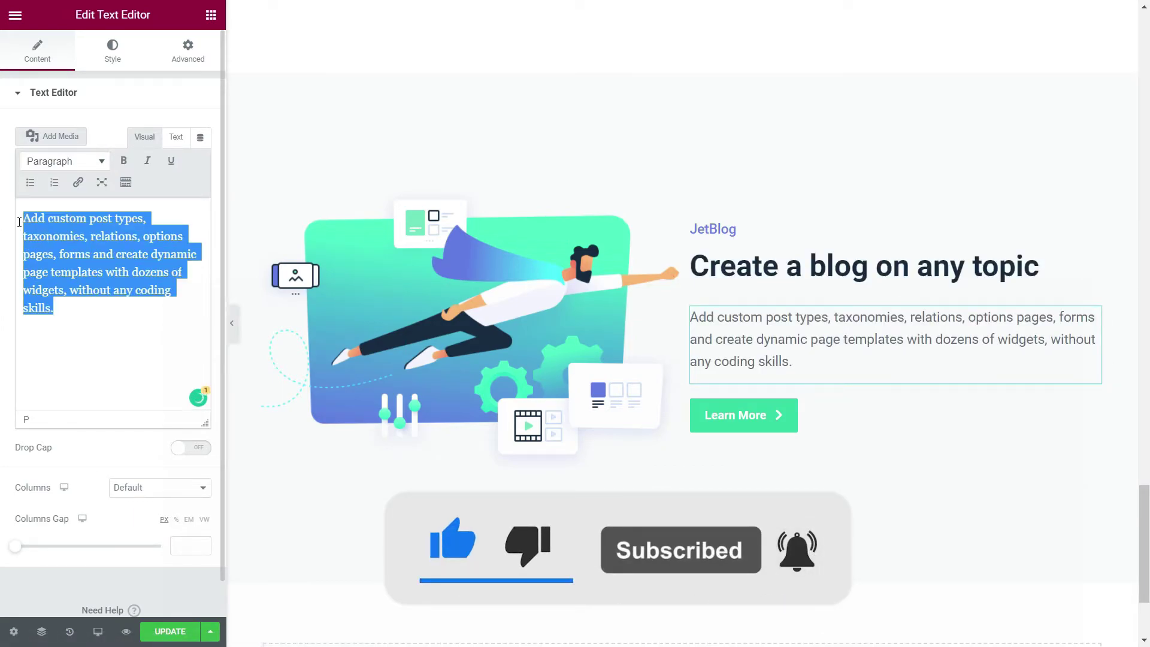
right_click(65, 233)
left_click(114, 305)
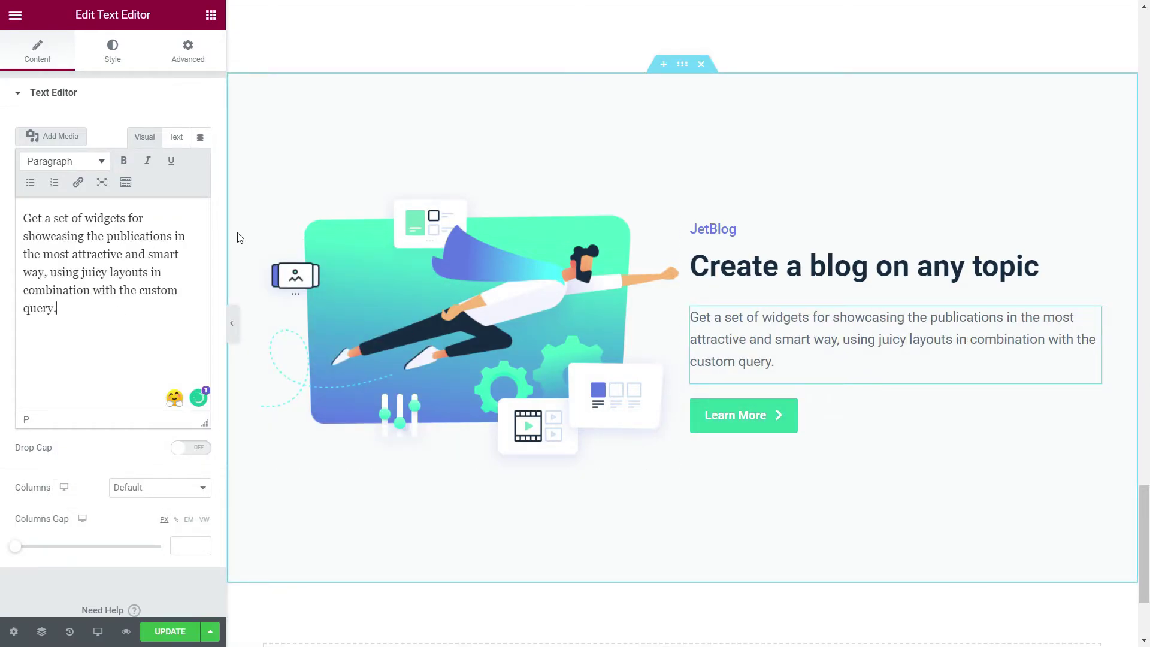
Replace the JetBlog section's image with Create-a-blog-for-any-topic-with-Crocoblock.png from the media library
left_click(426, 271)
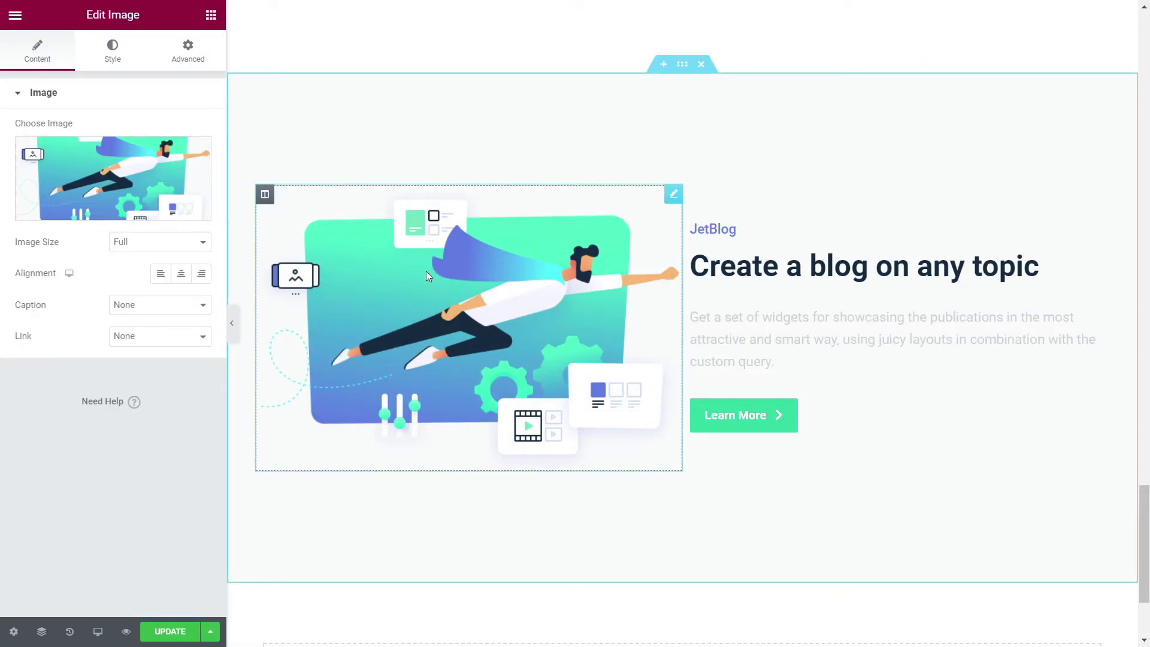
left_click(111, 204)
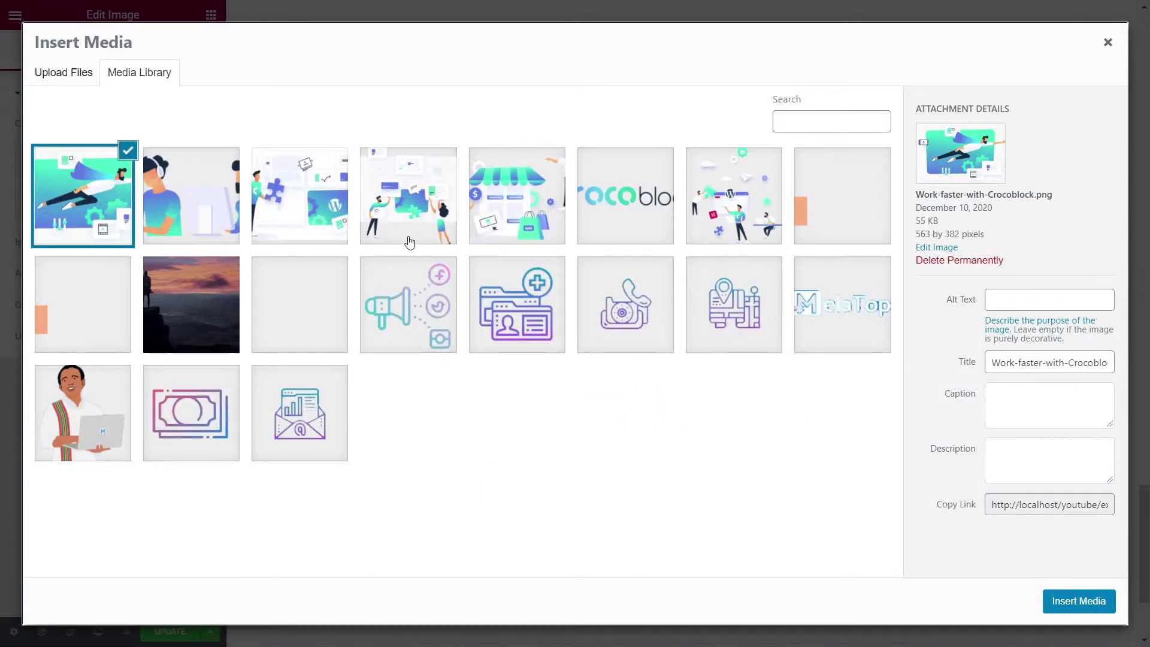
left_click(396, 193)
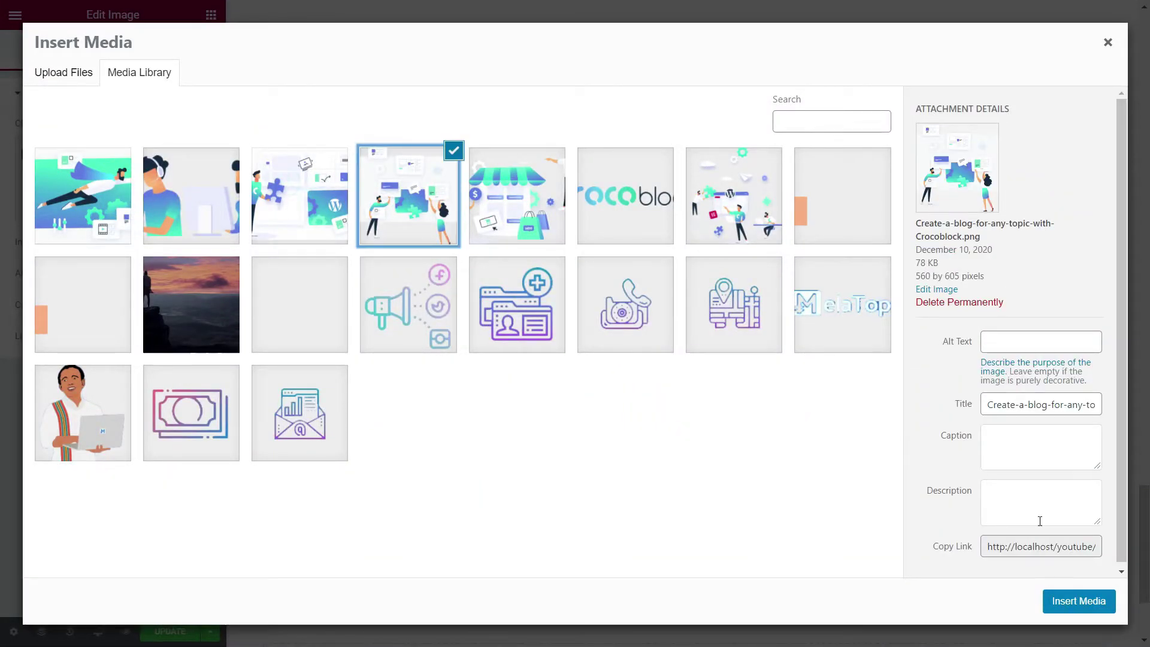
left_click(1080, 601)
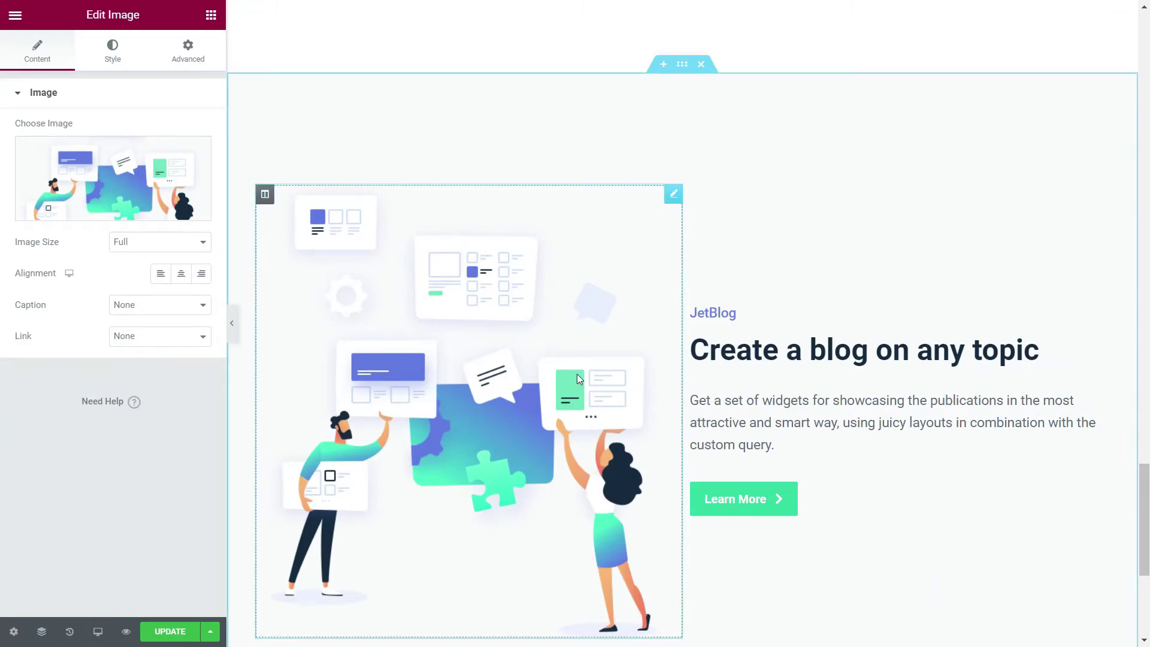
scroll(577, 375, "down", 4)
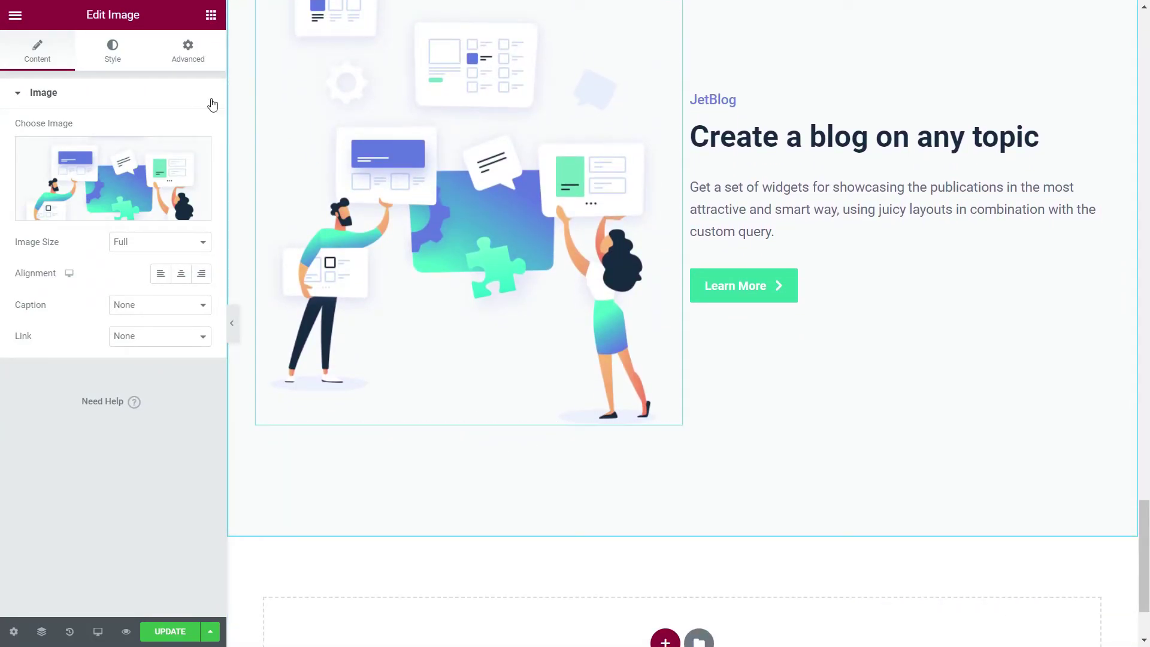
Set the JetBlog section image's position to Absolute in its advanced positioning settings
left_click(188, 51)
scroll(102, 323, "down", 2)
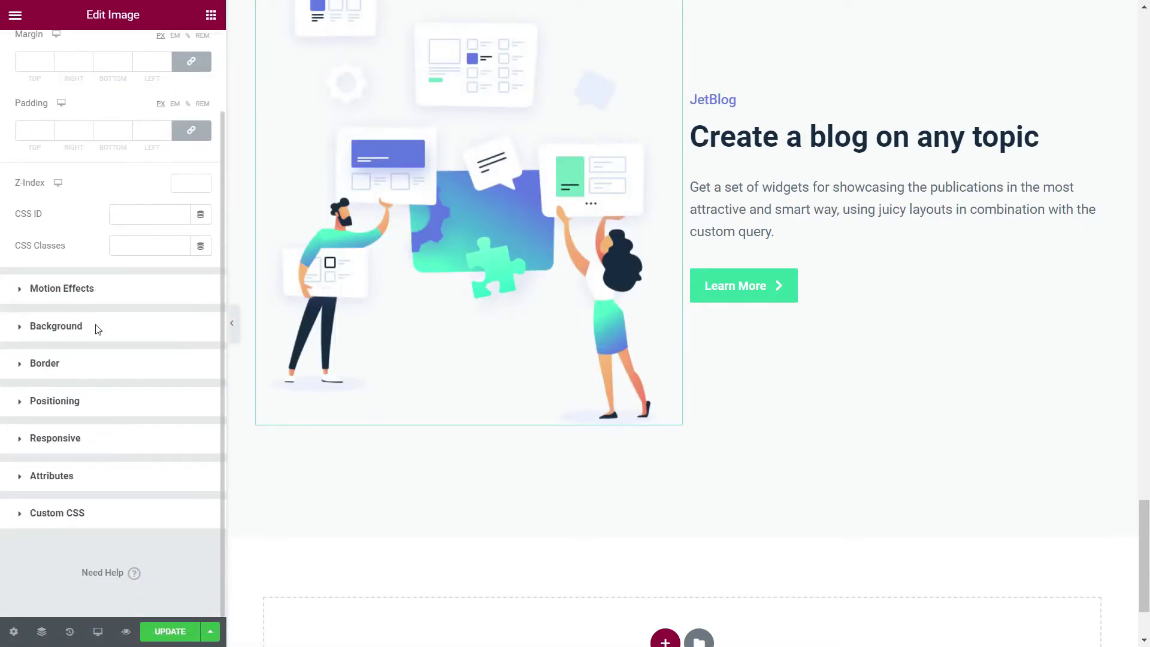
left_click(117, 408)
left_click(183, 311)
left_click(145, 355)
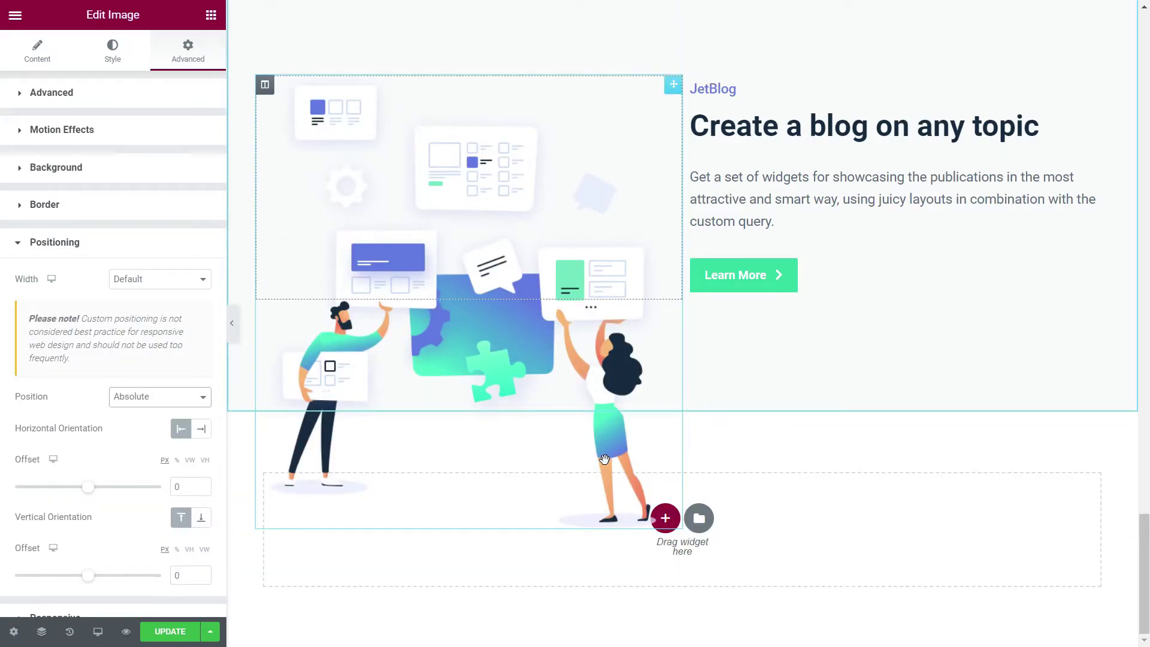
Move the JetBlog image up to a horizontal offset of -2 and a vertical offset of -70, comparing its placement with the reference page
scroll(604, 459, "up", 1)
left_click_drag(606, 490, 605, 449)
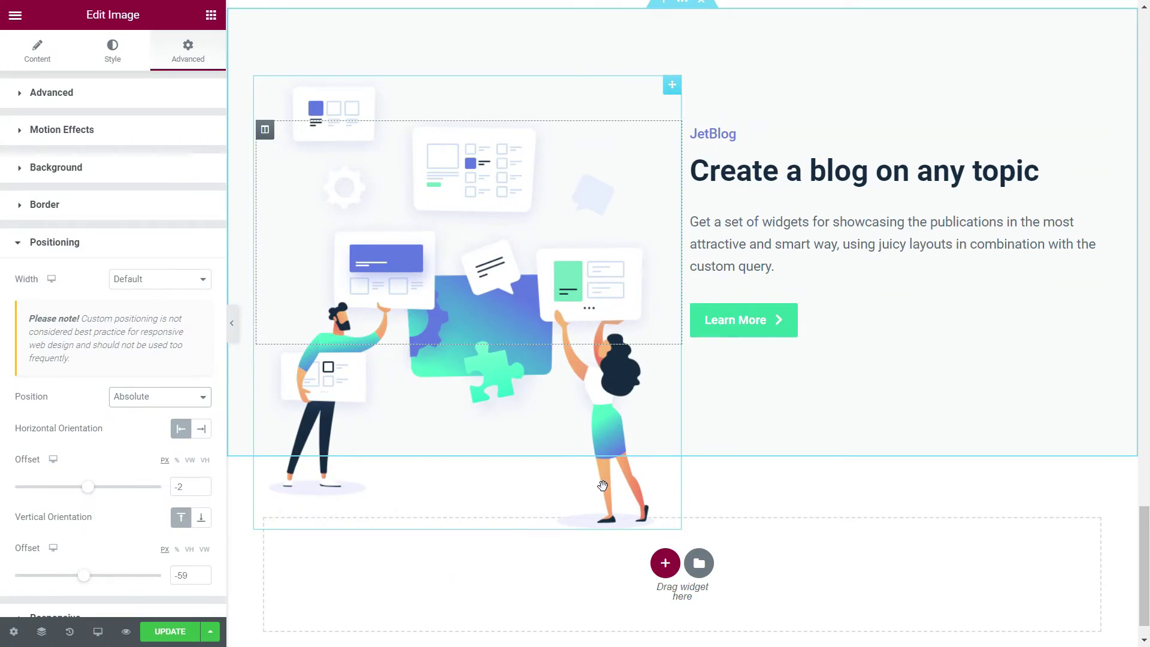
left_click_drag(602, 485, 602, 478)
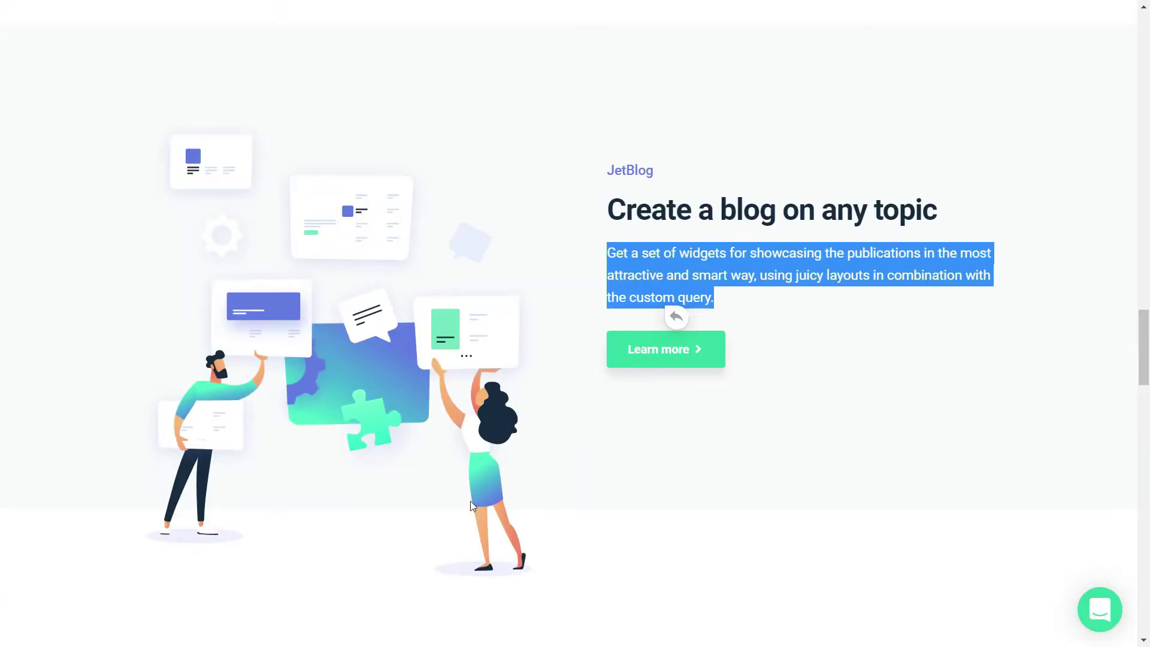
left_click(515, 432)
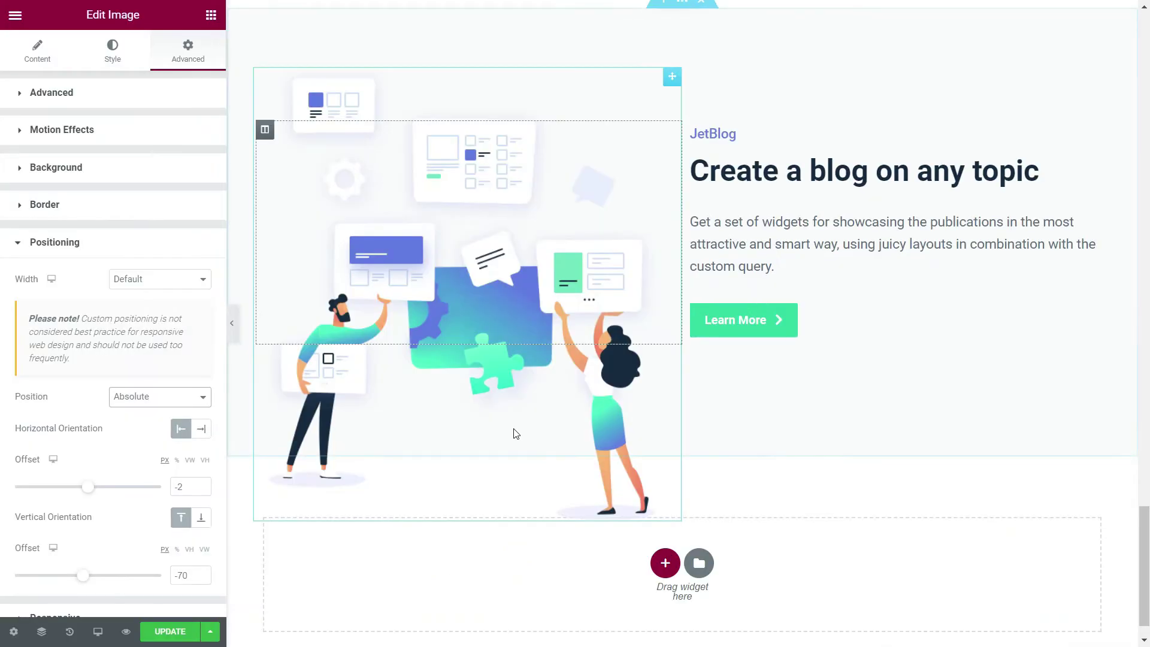
left_click(232, 323)
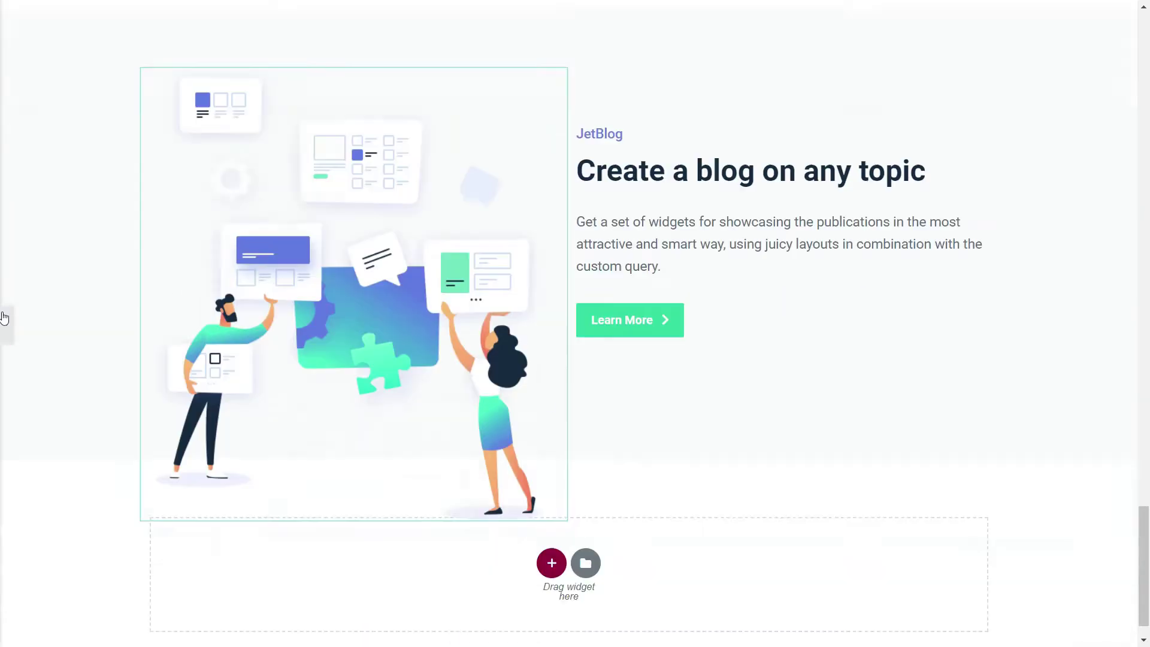
left_click(5, 323)
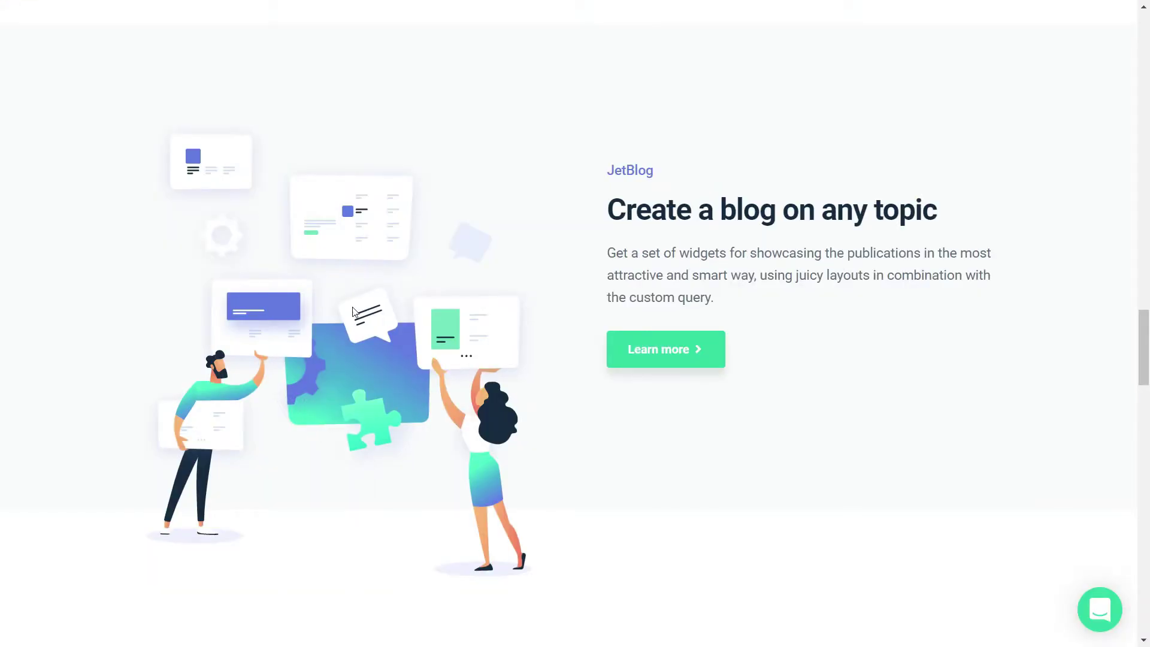
Check the JetPopup layout on the reference page and copy the whole JetElements "Excel at web pages design" section in the Elementor editor
scroll(474, 382, "down", 8)
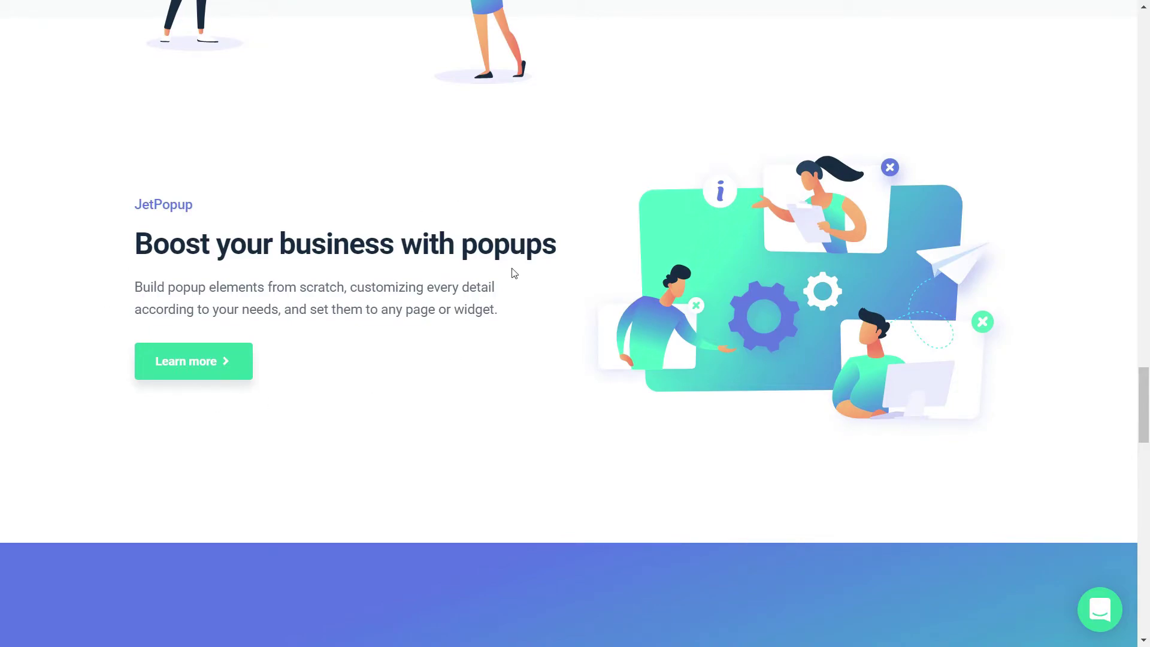
scroll(515, 272, "up", 15)
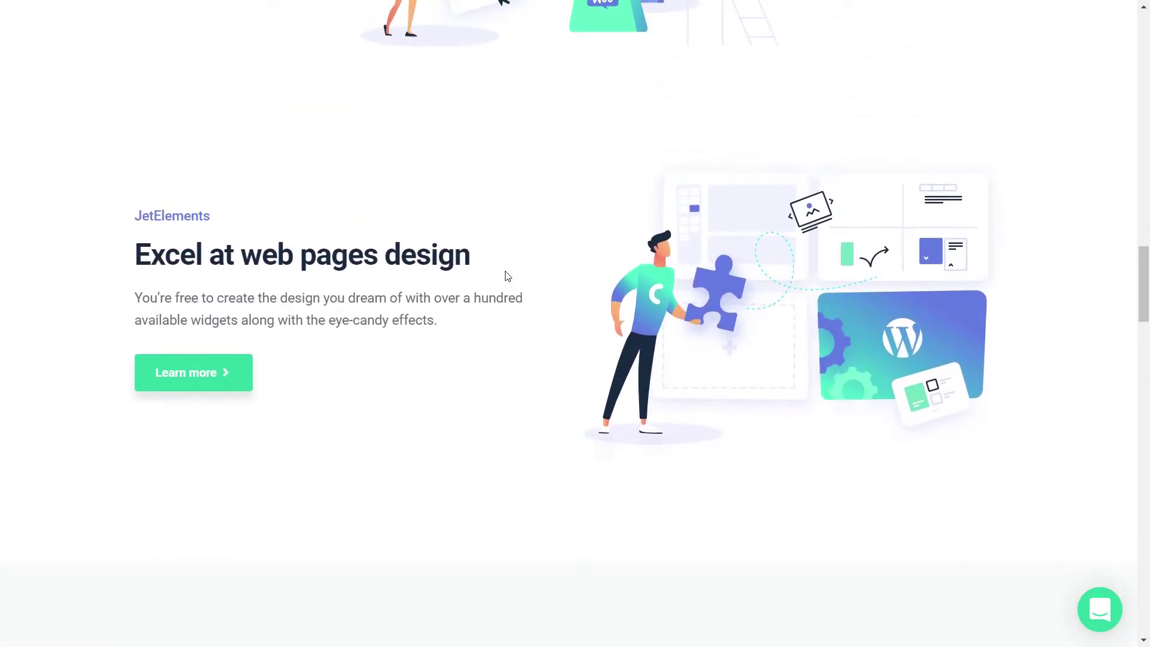
scroll(572, 246, "down", 15)
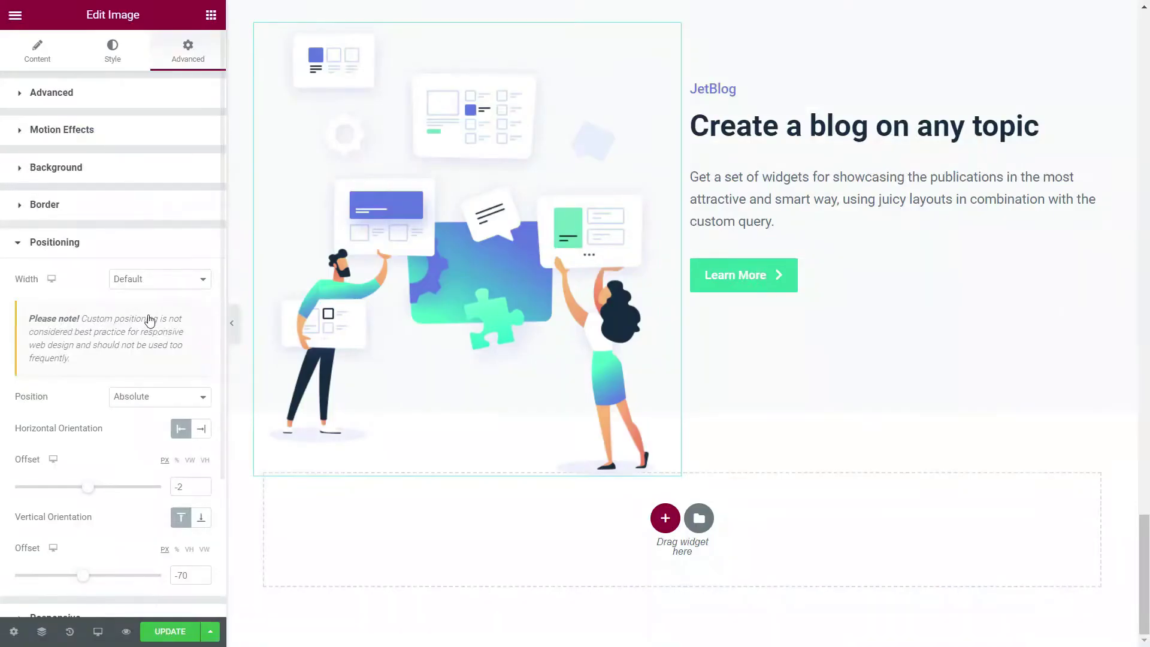
scroll(562, 274, "up", 12)
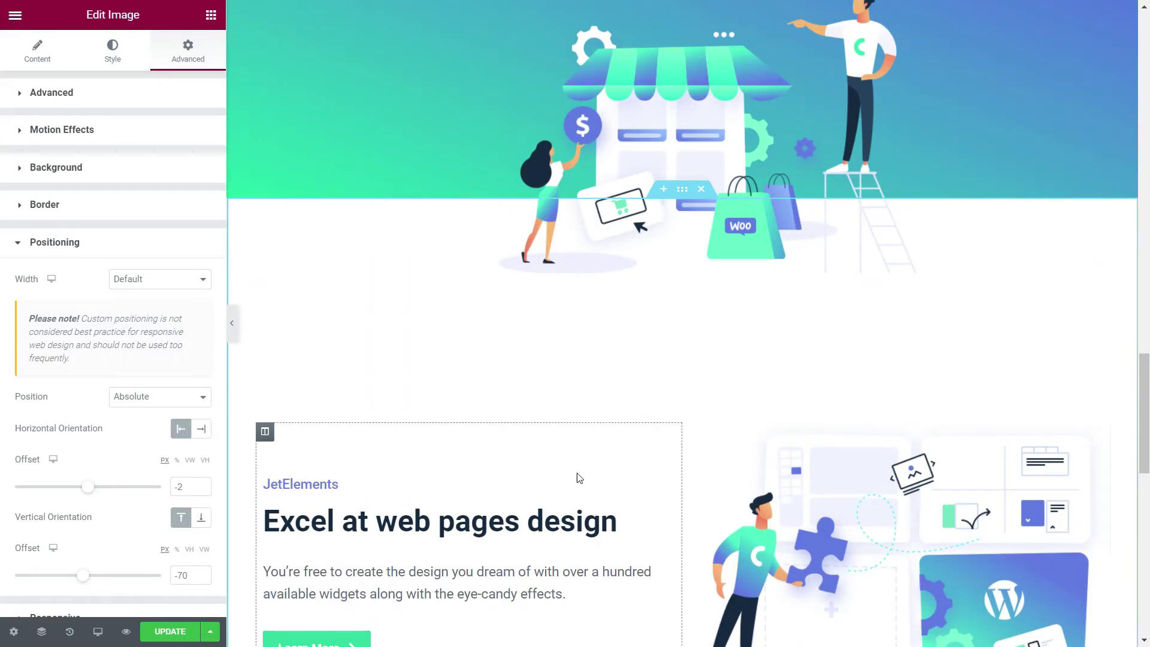
scroll(577, 477, "down", 3)
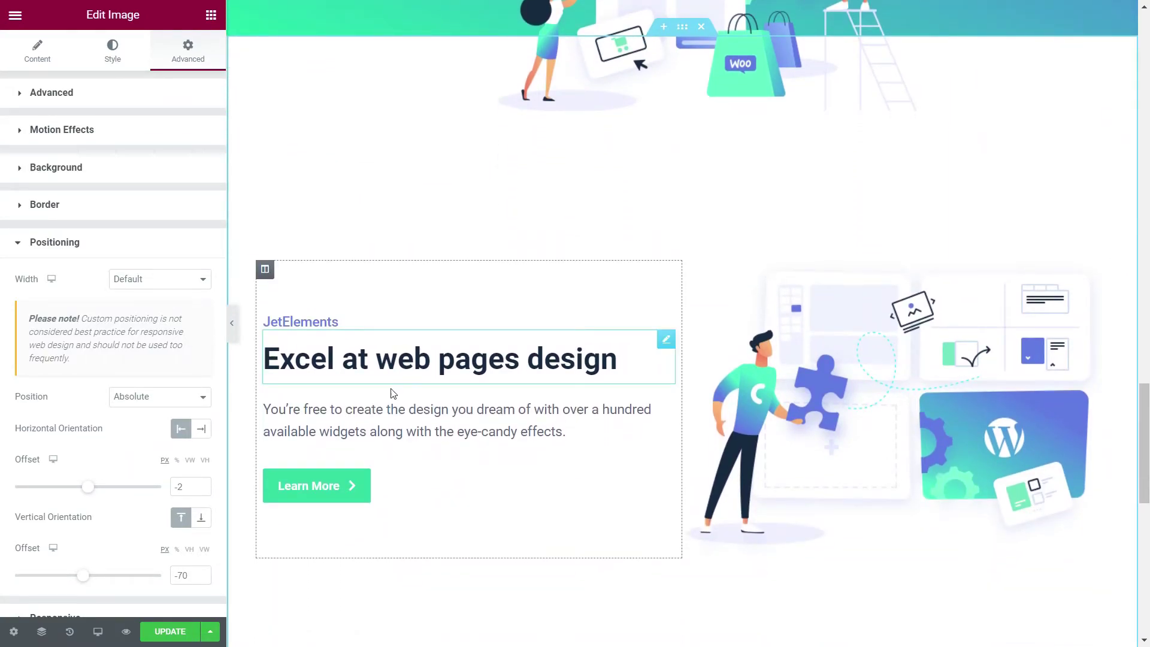
left_click(265, 269)
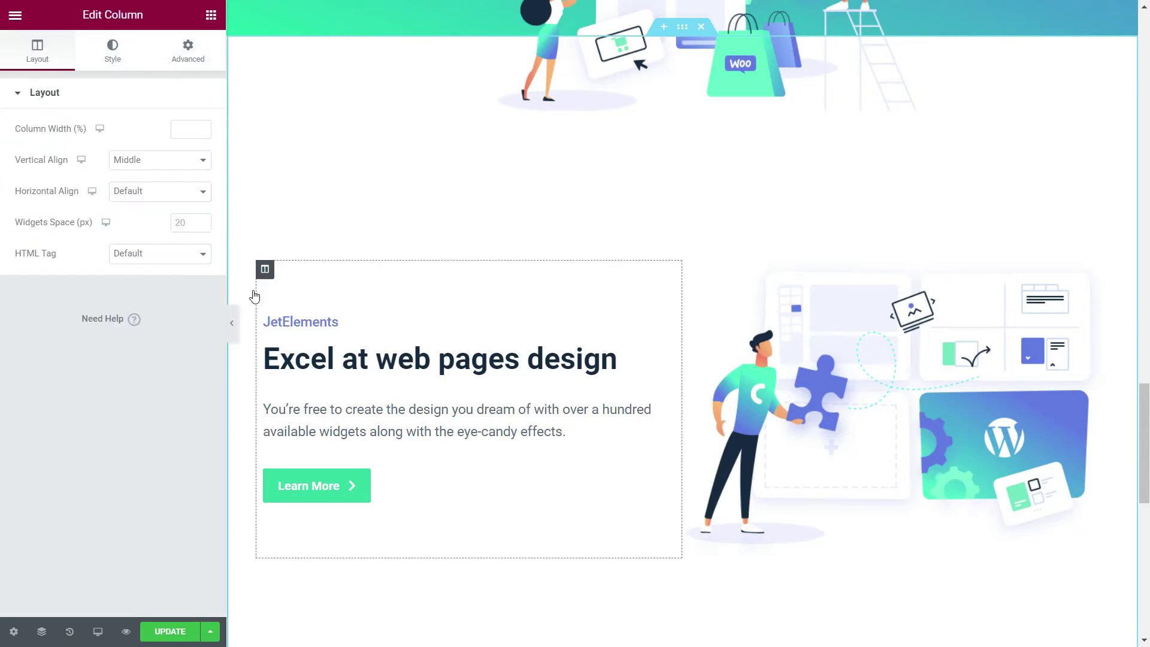
left_click(42, 633)
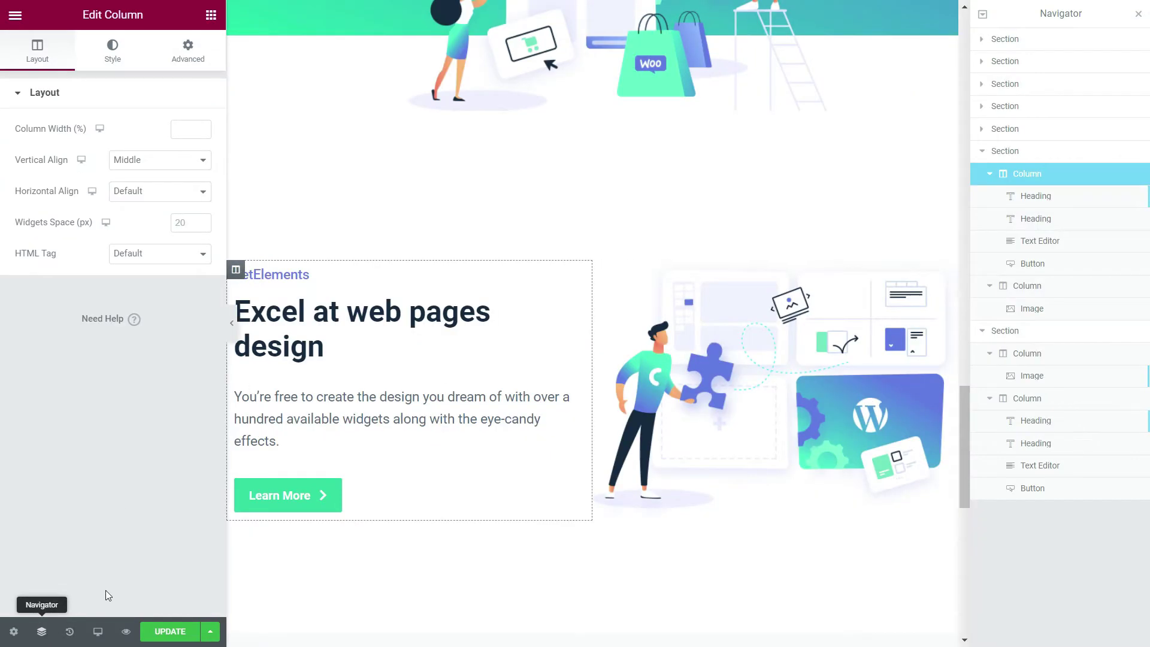
left_click(989, 174)
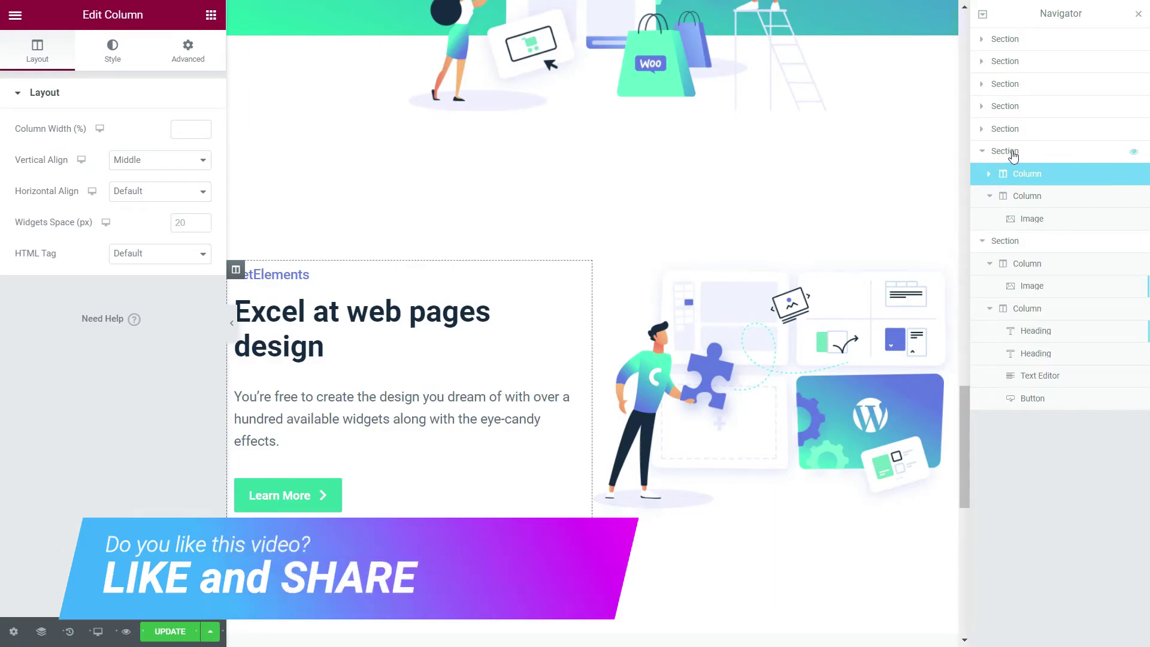
left_click(1011, 153)
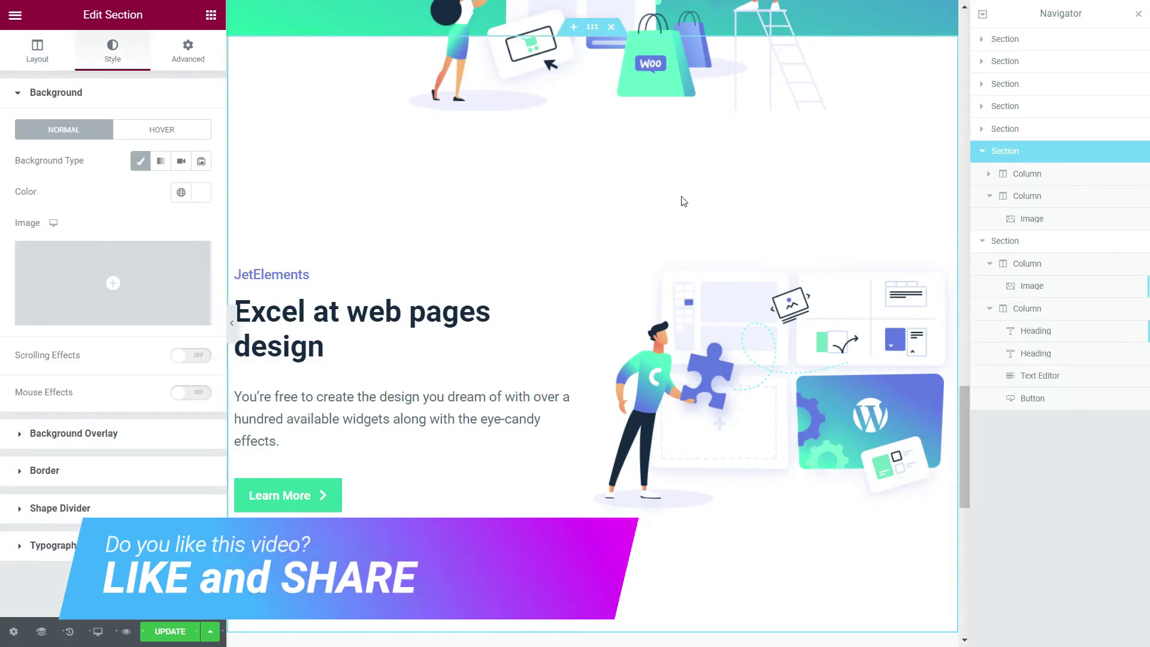
scroll(684, 201, "up", 2)
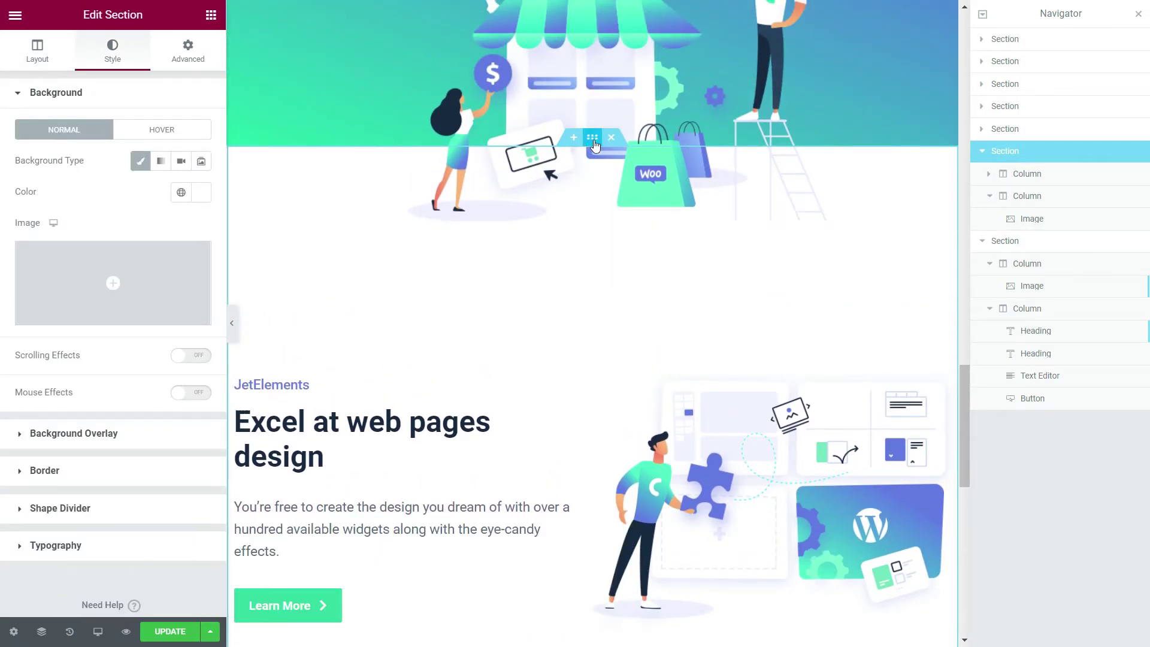
right_click(594, 145)
left_click(662, 207)
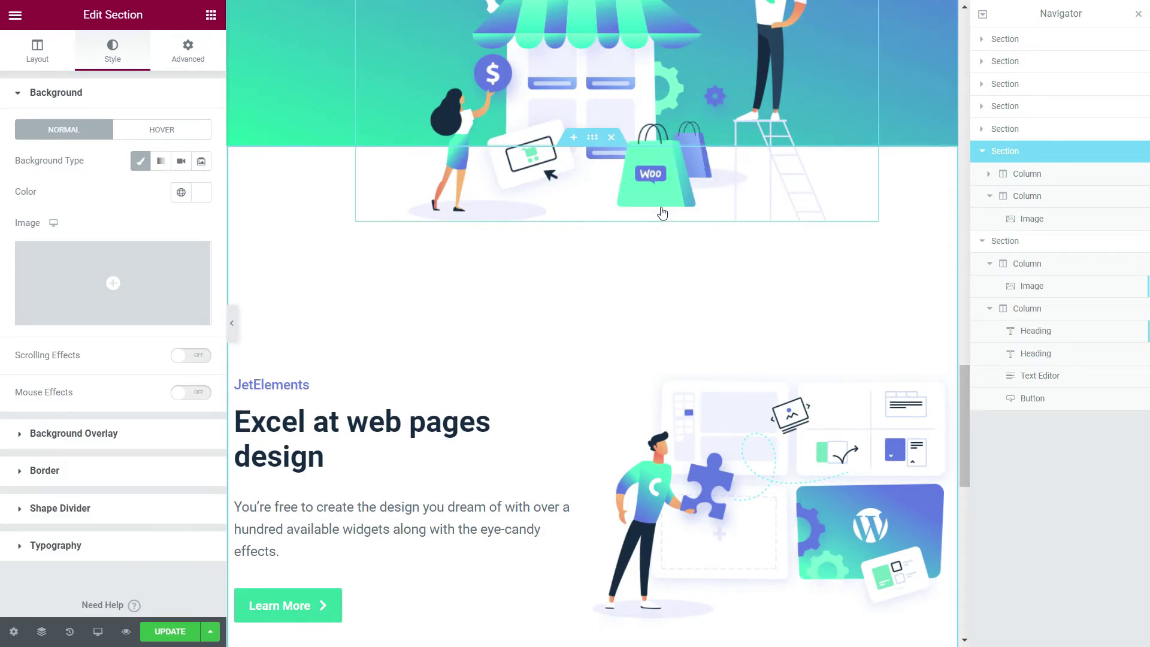
Paste the copied section below the JetBlog section and close the Navigator
scroll(596, 390, "down", 10)
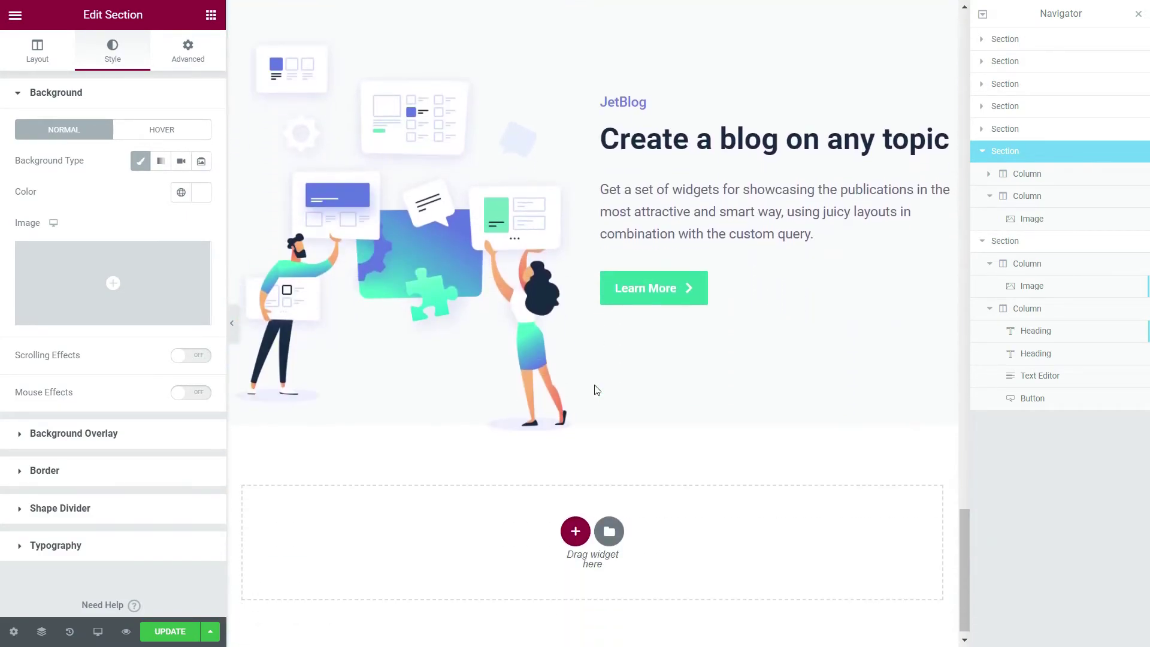
right_click(528, 509)
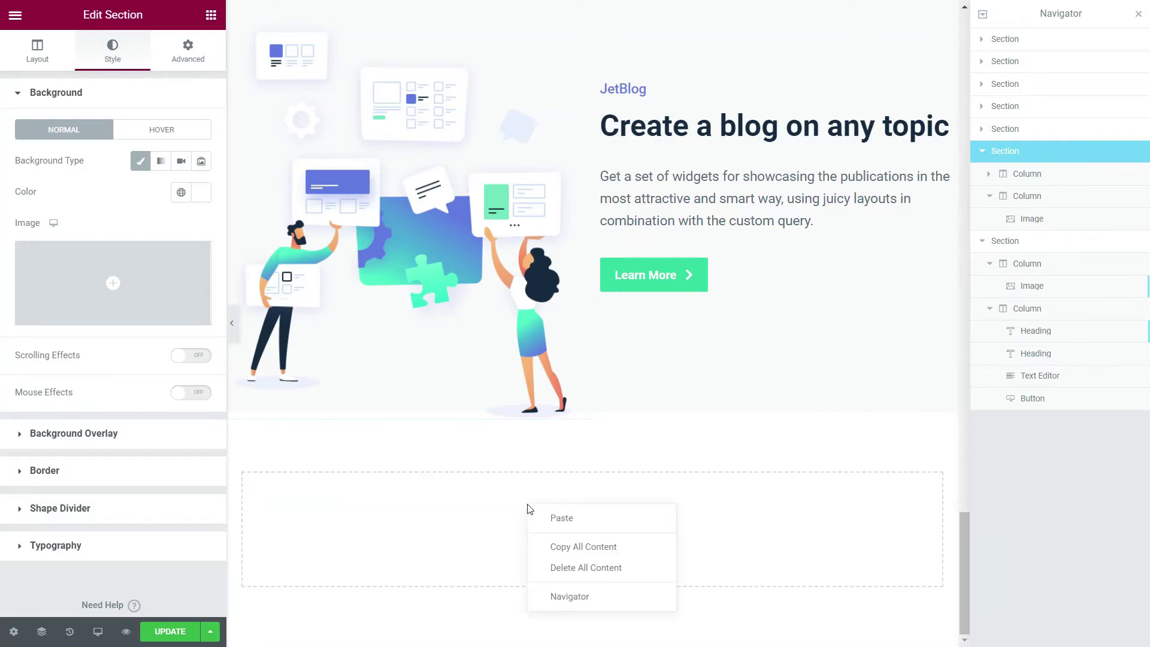
left_click(577, 519)
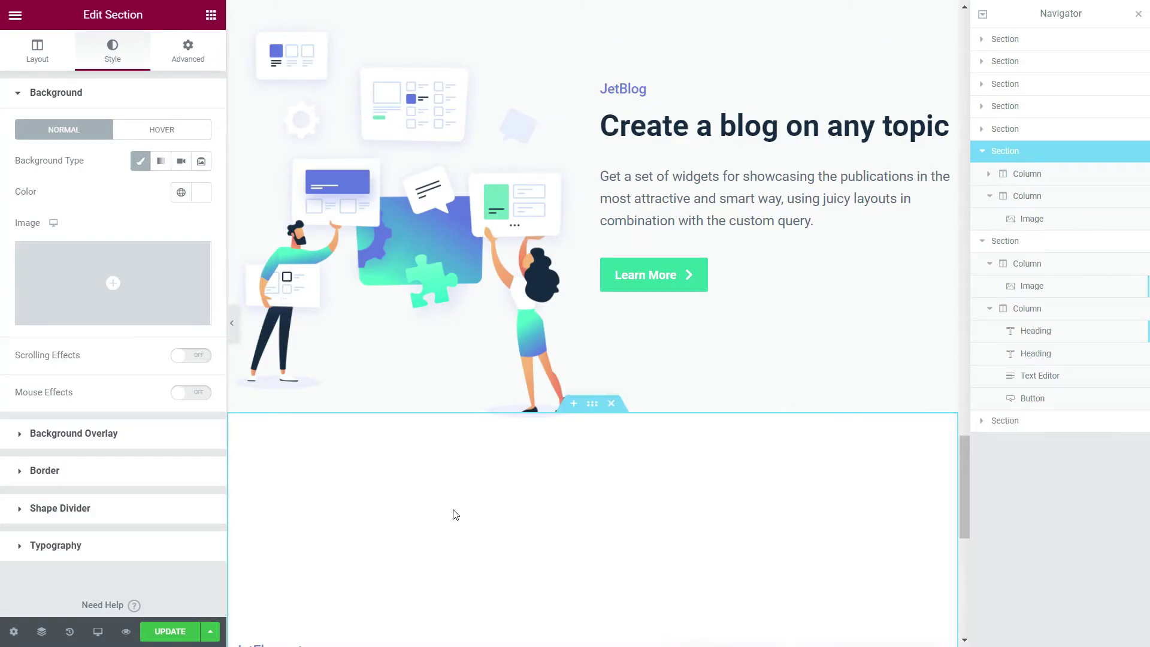
left_click(40, 631)
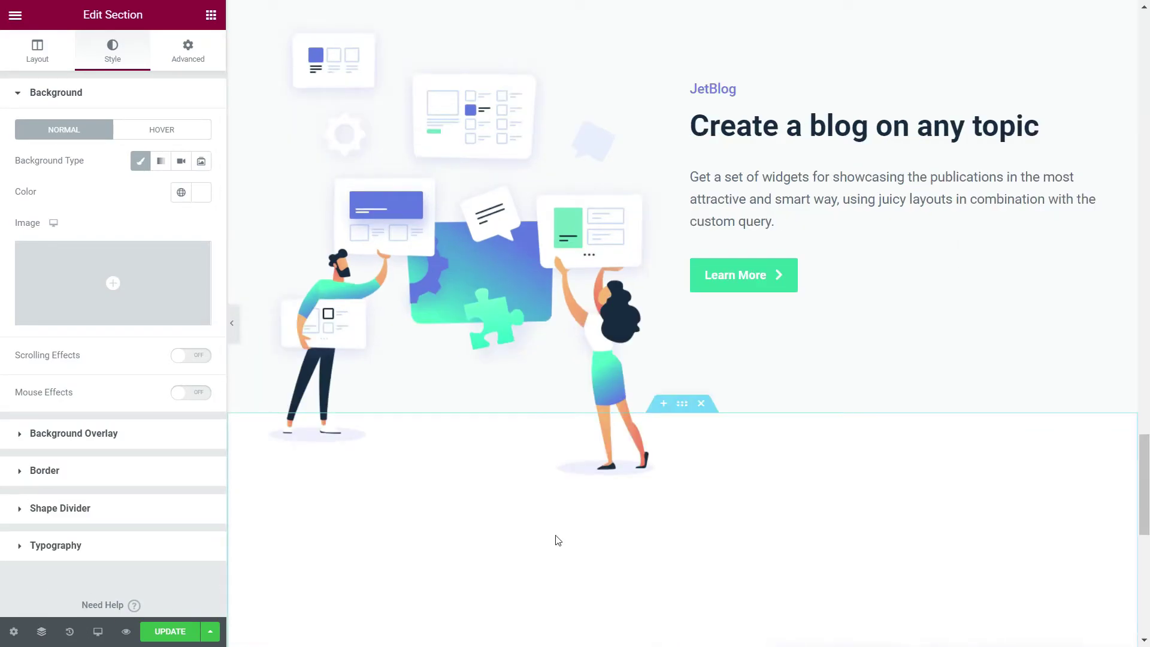
Copy the "Boost your business with popups" heading from the JetPopup section of the reference page
scroll(632, 494, "down", 5)
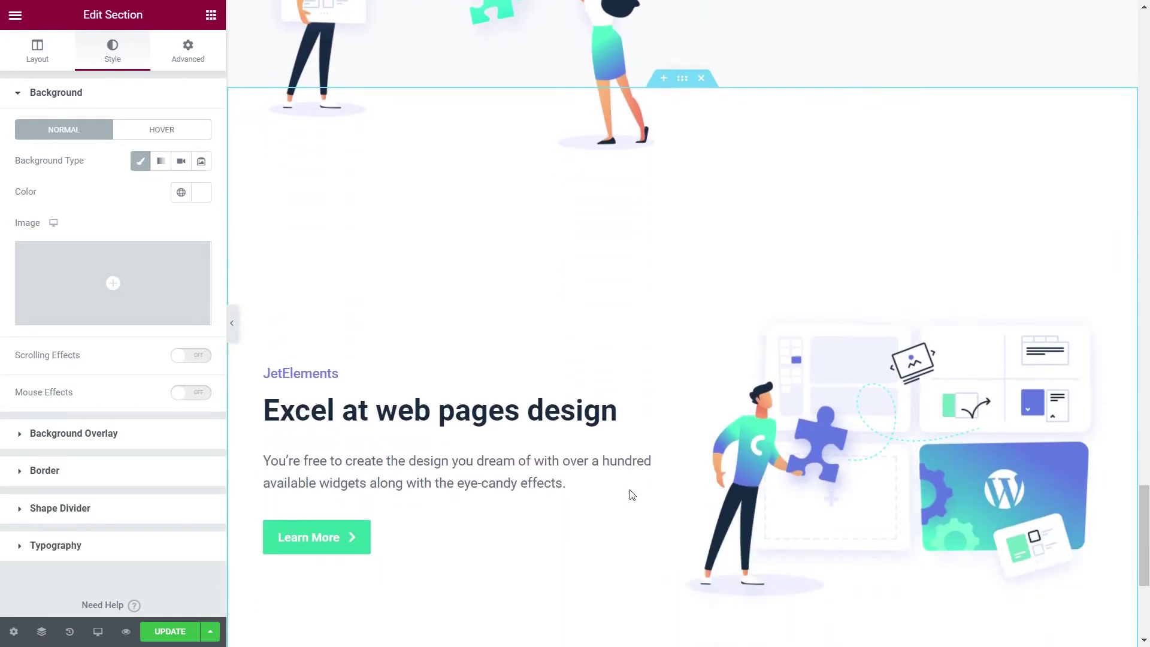
scroll(632, 494, "down", 2)
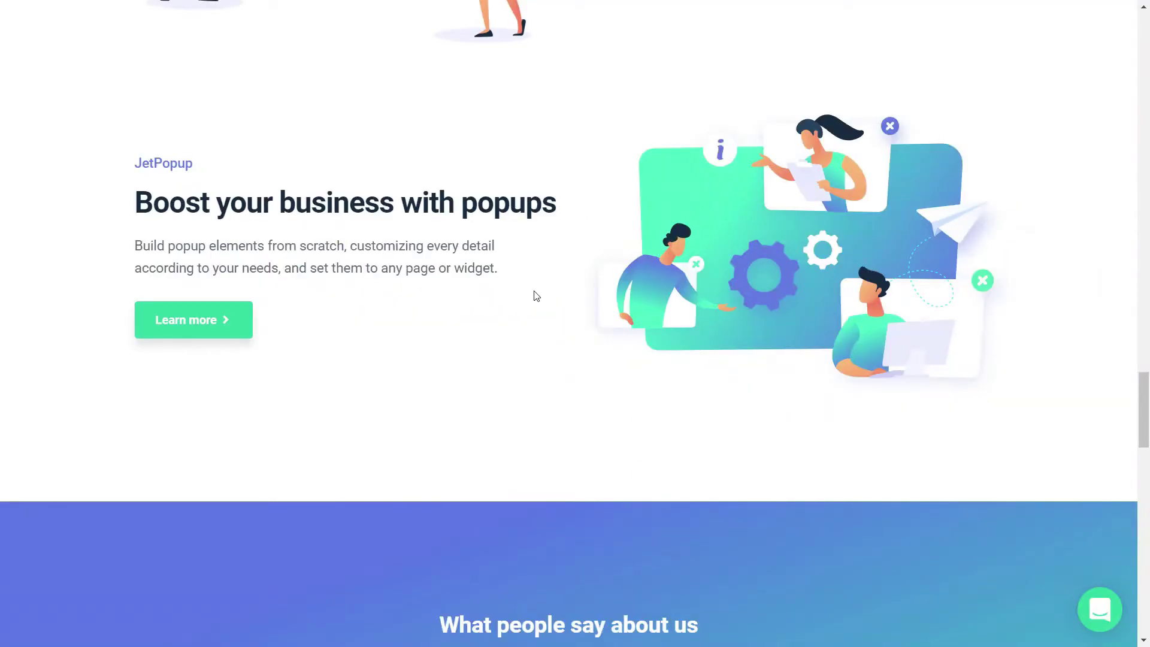
scroll(535, 296, "up", 5)
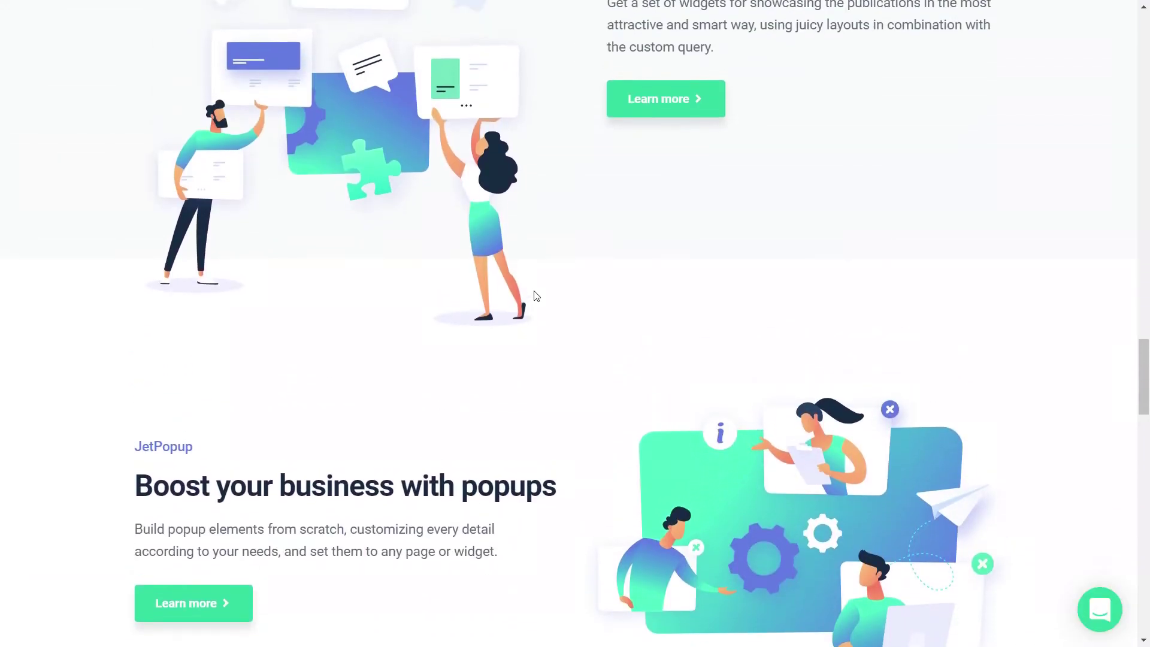
scroll(527, 413, "down", 2)
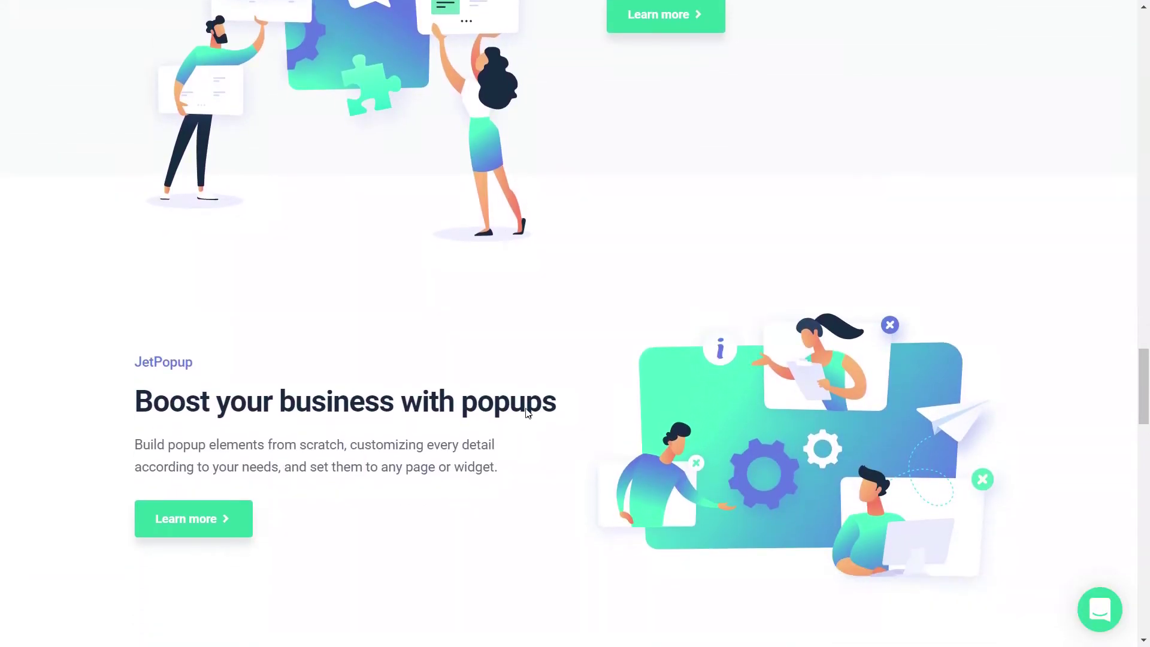
left_click_drag(133, 366, 567, 373)
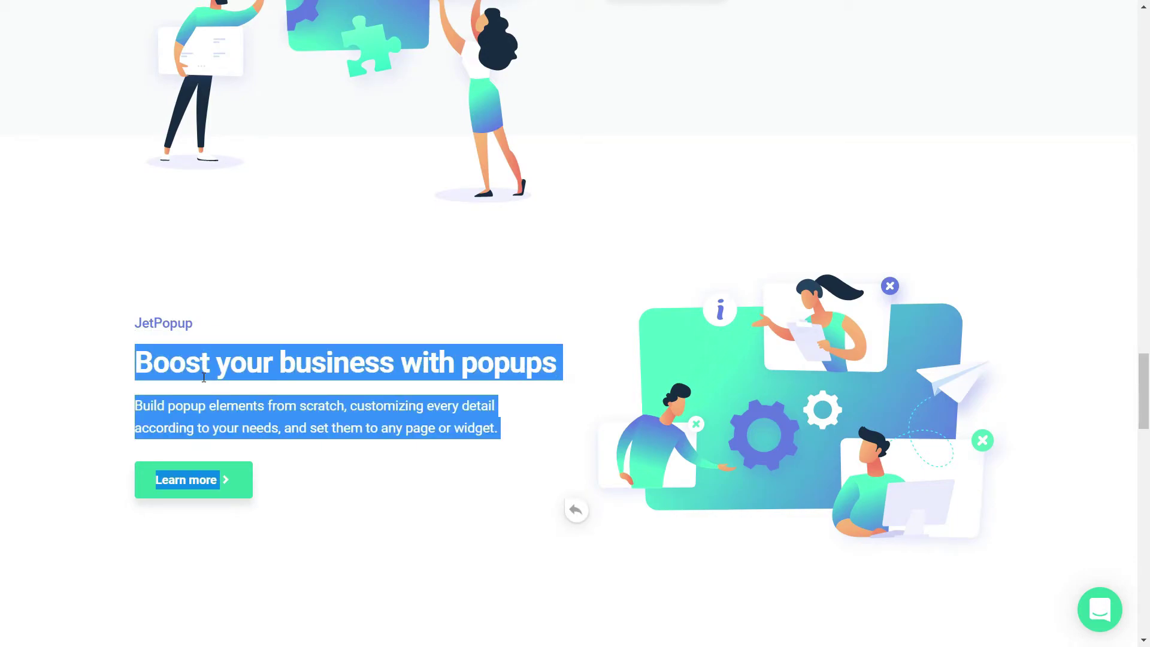
left_click(204, 378)
left_click_drag(134, 364, 553, 361)
right_click(536, 364)
left_click(576, 381)
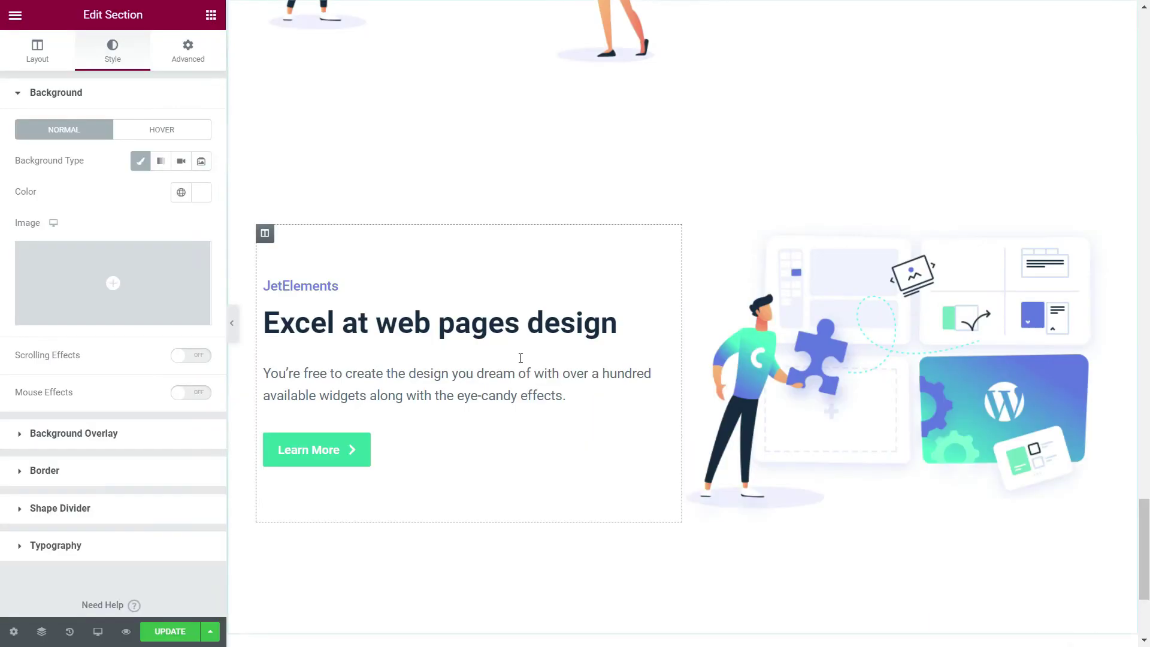
Back in the Elementor editor, change the pasted section's small JetElements heading to "JetPopups"
double_click(317, 287)
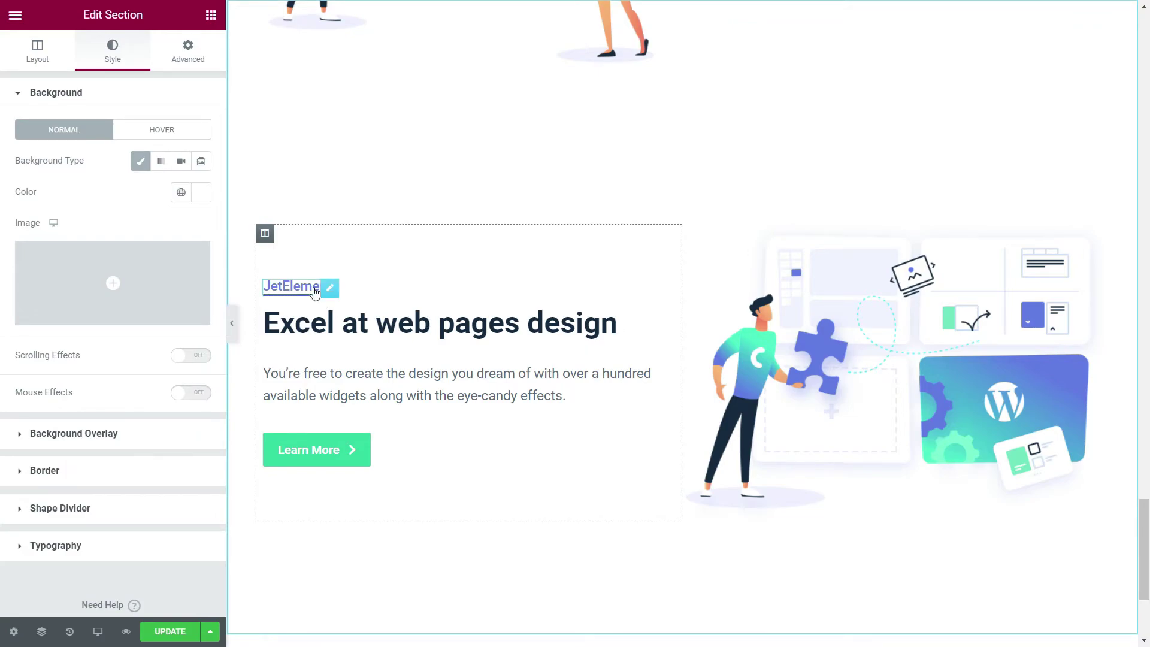
left_click_drag(126, 153, 2, 145)
type("JetPopups")
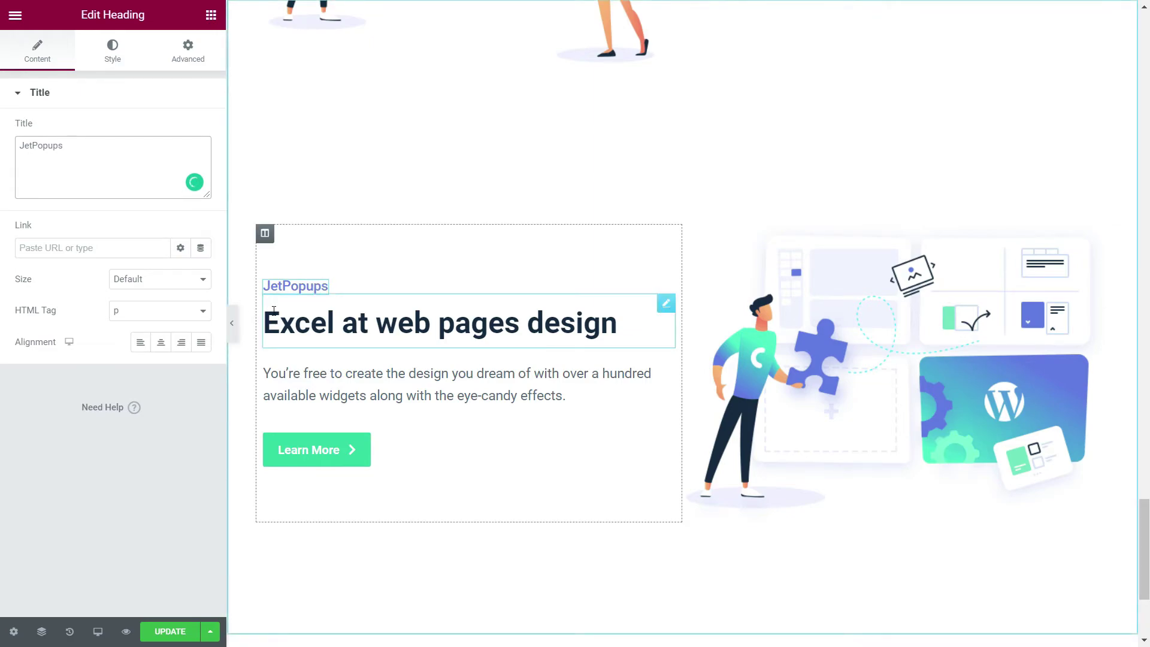
Replace the pasted section's main heading with the copied text "Boost your business with popups"
left_click(441, 323)
triple_click(153, 162)
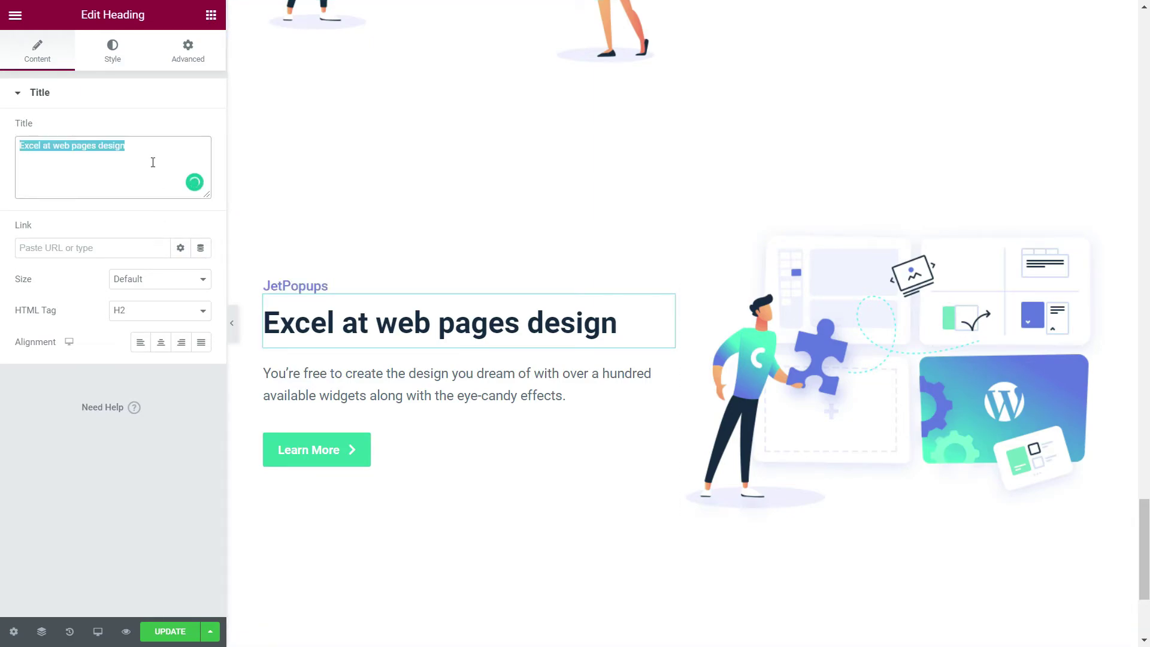
key("ctrl+v")
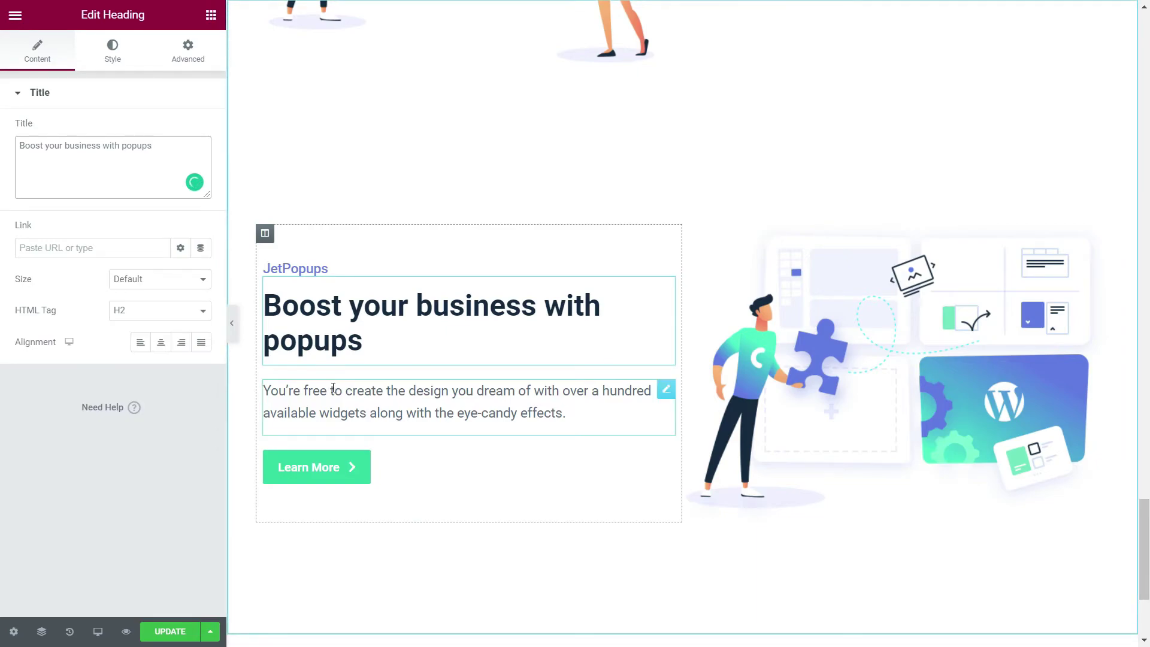
Replace the pasted section's description with the reference page's JetPopup text, "Build popup elements from scratch, customizing every detail according to your needs…"
key("alt+Tab")
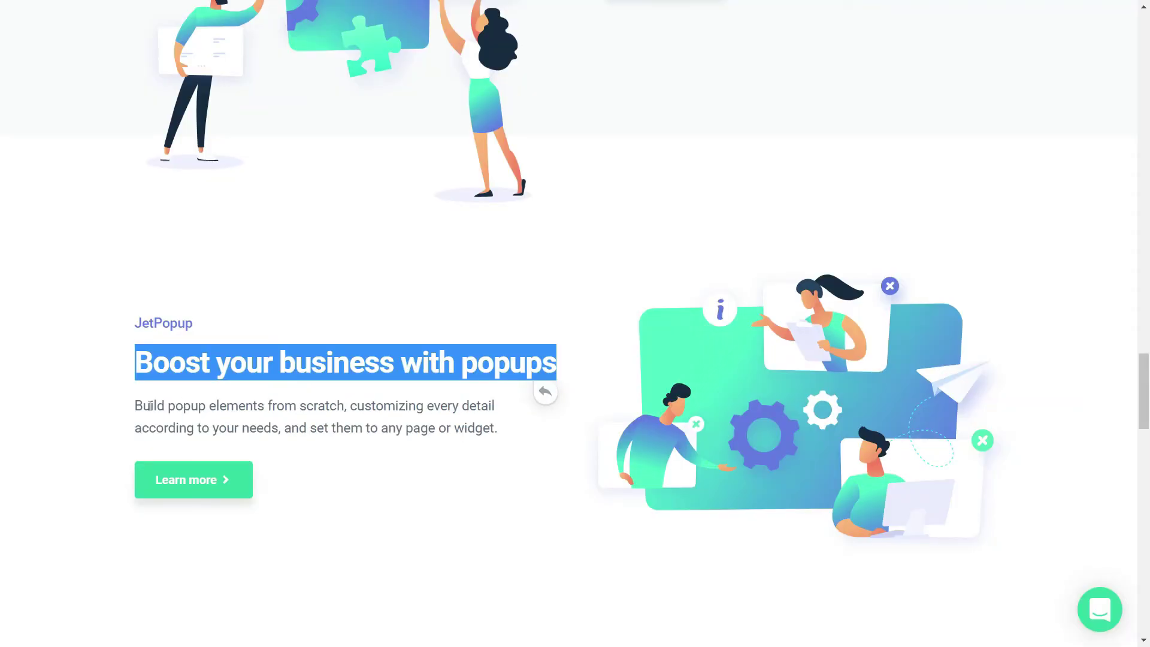
left_click_drag(137, 406, 539, 431)
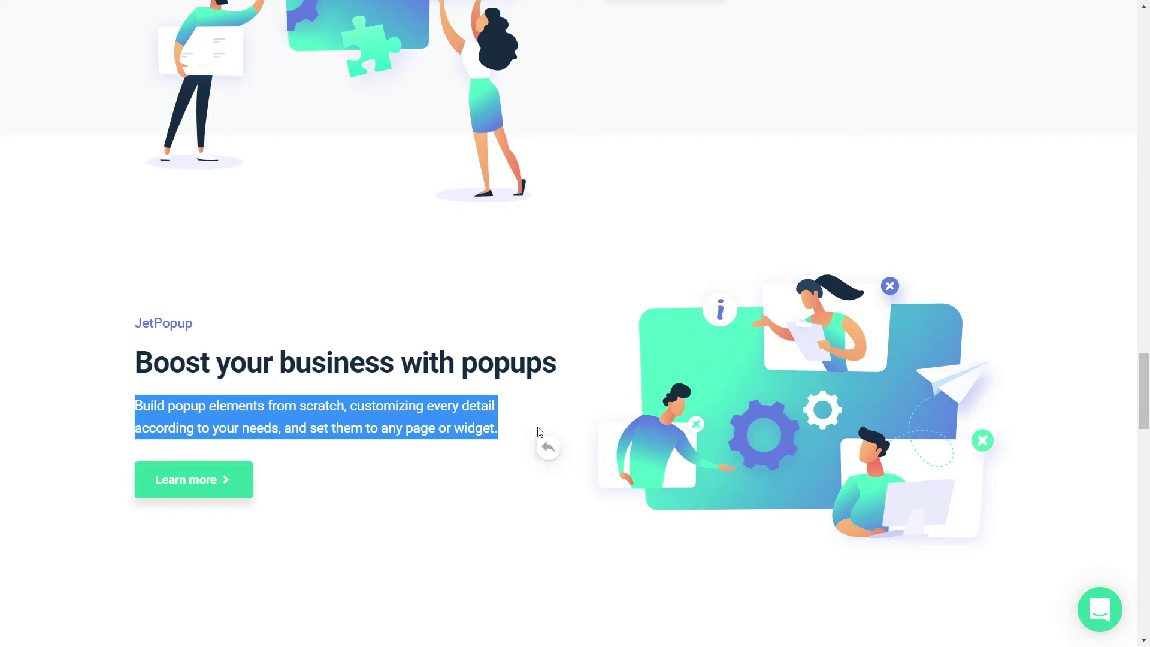
key("alt+Tab")
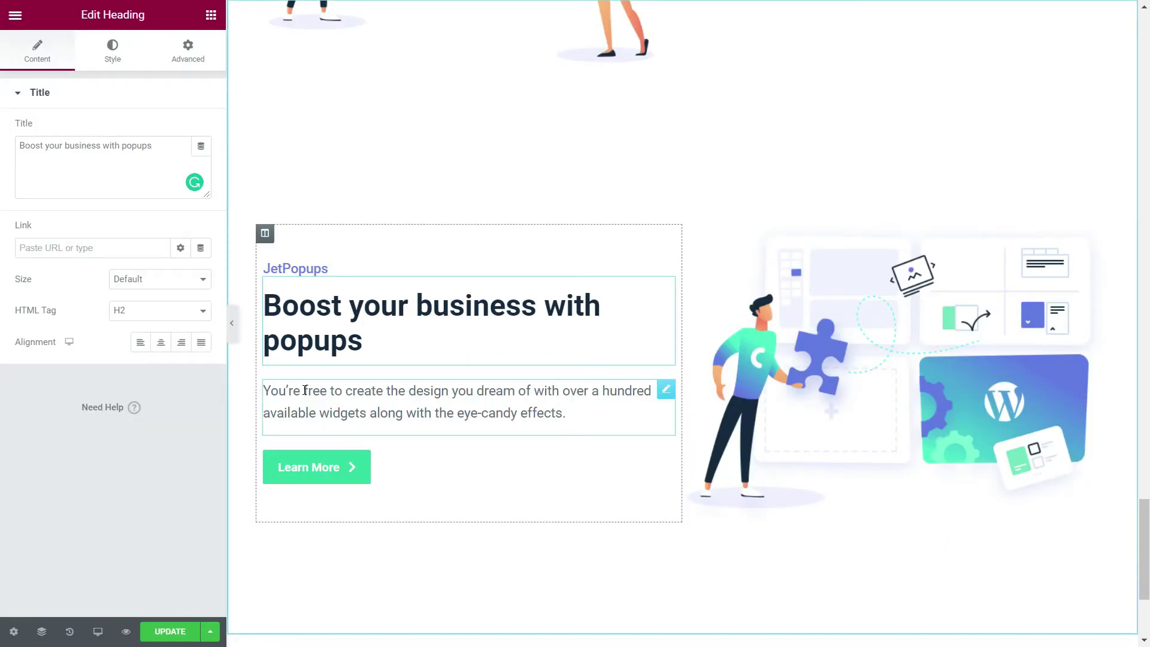
left_click(304, 390)
left_click(167, 253)
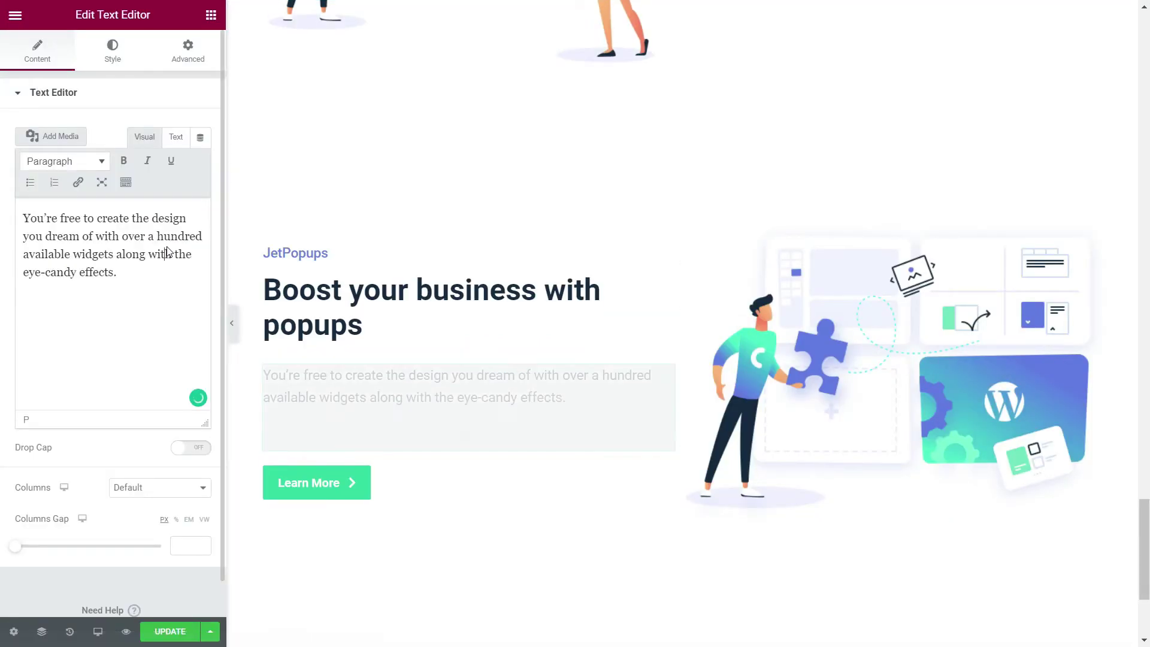
key("ctrl+a")
key("ctrl+v")
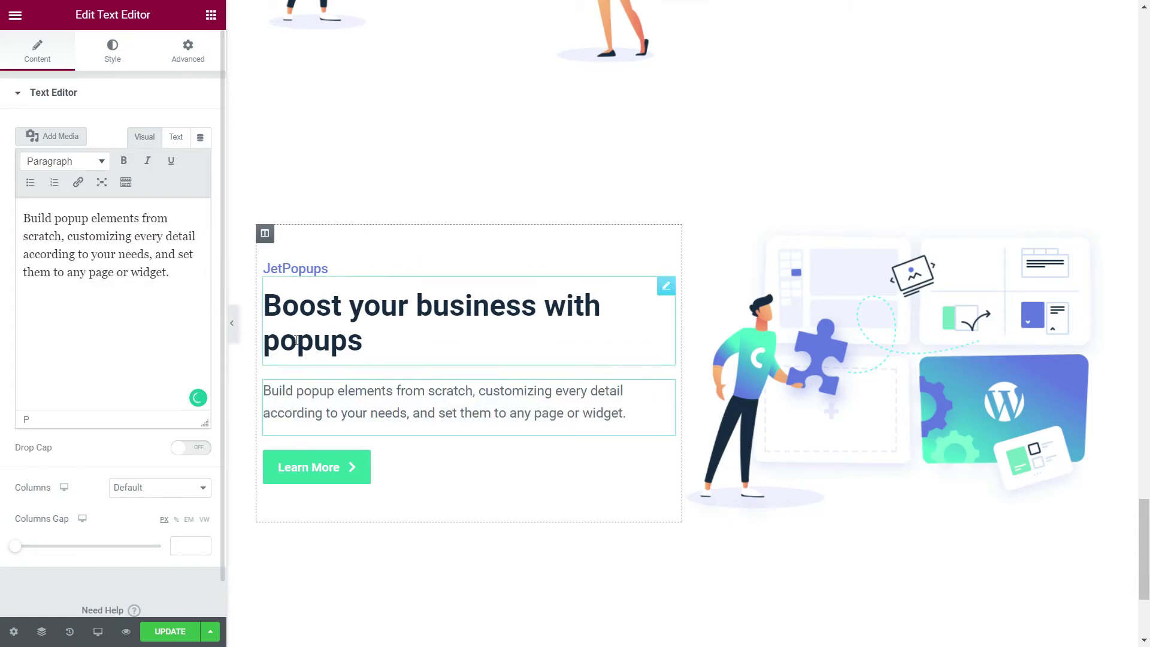
Replace the JetPopups section's illustration with Build-superb-e-commerce-websites.png from the media library
left_click(807, 357)
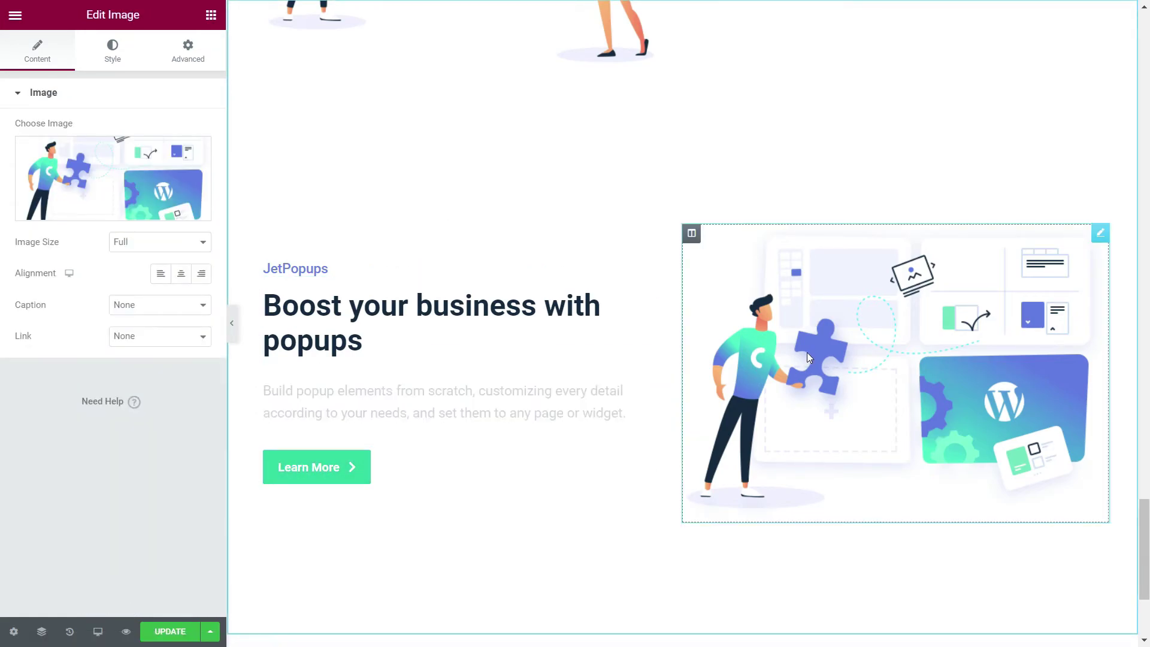
left_click(156, 180)
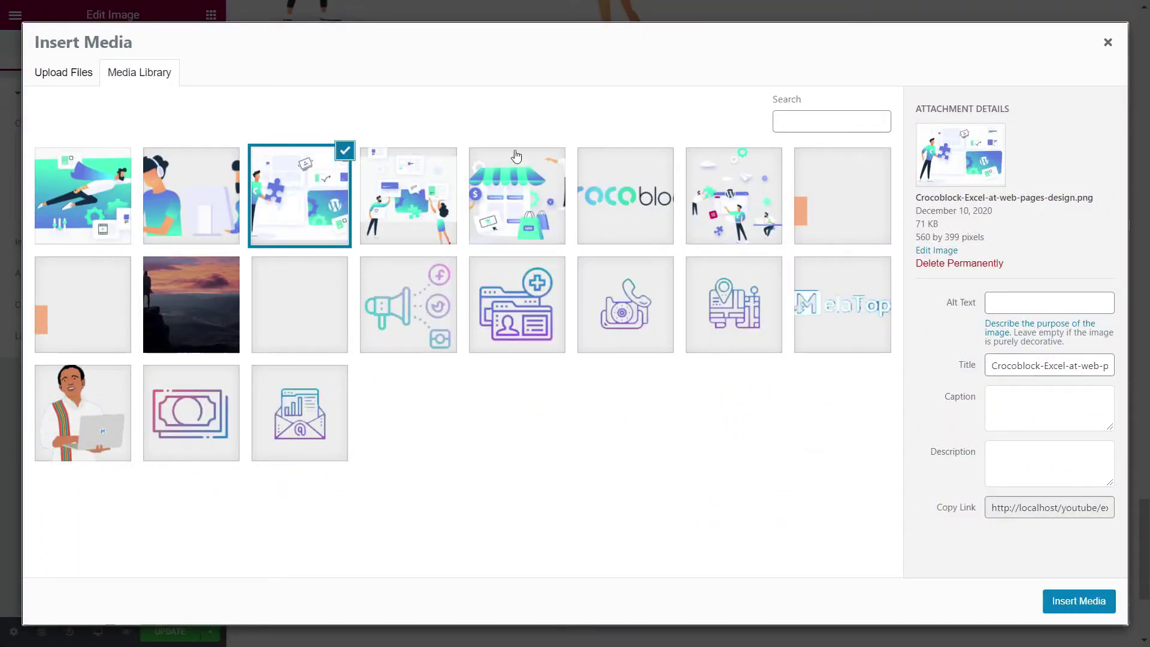
left_click(518, 192)
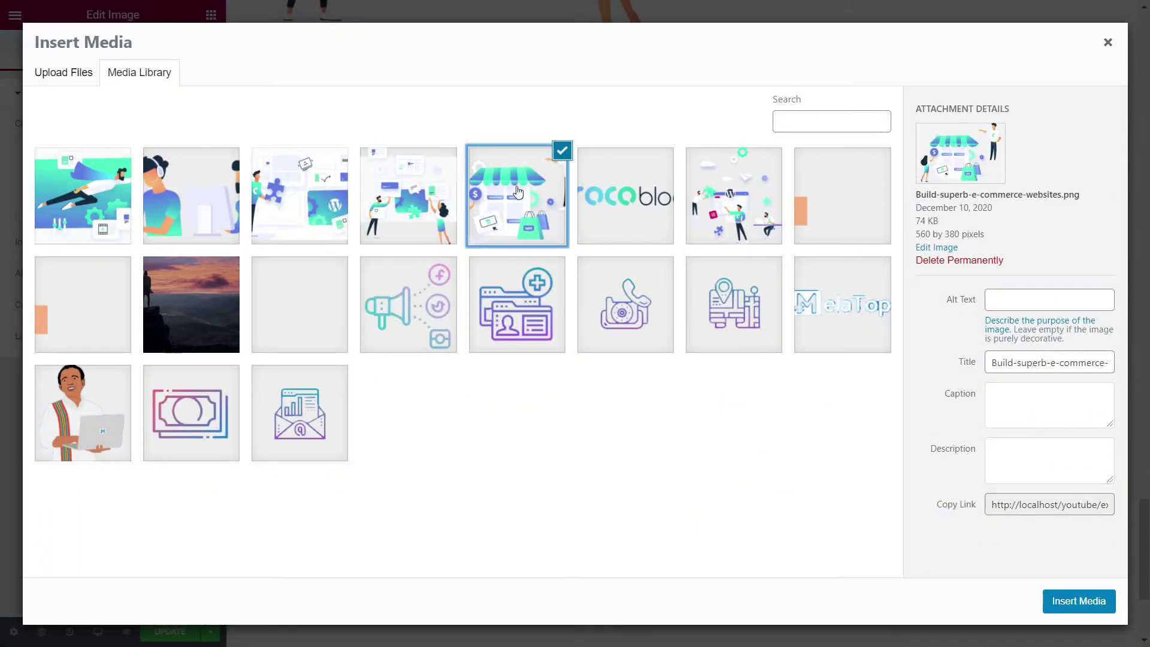
left_click(1063, 598)
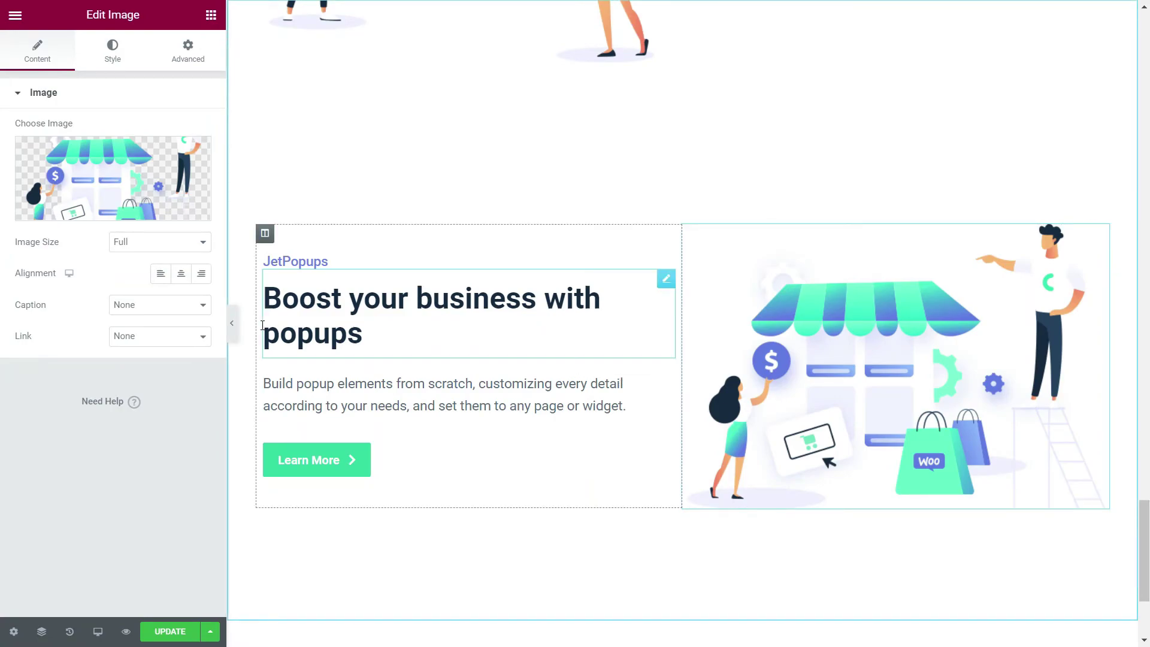
Set the top padding of the JetPopups section to 150 px
left_click(233, 325)
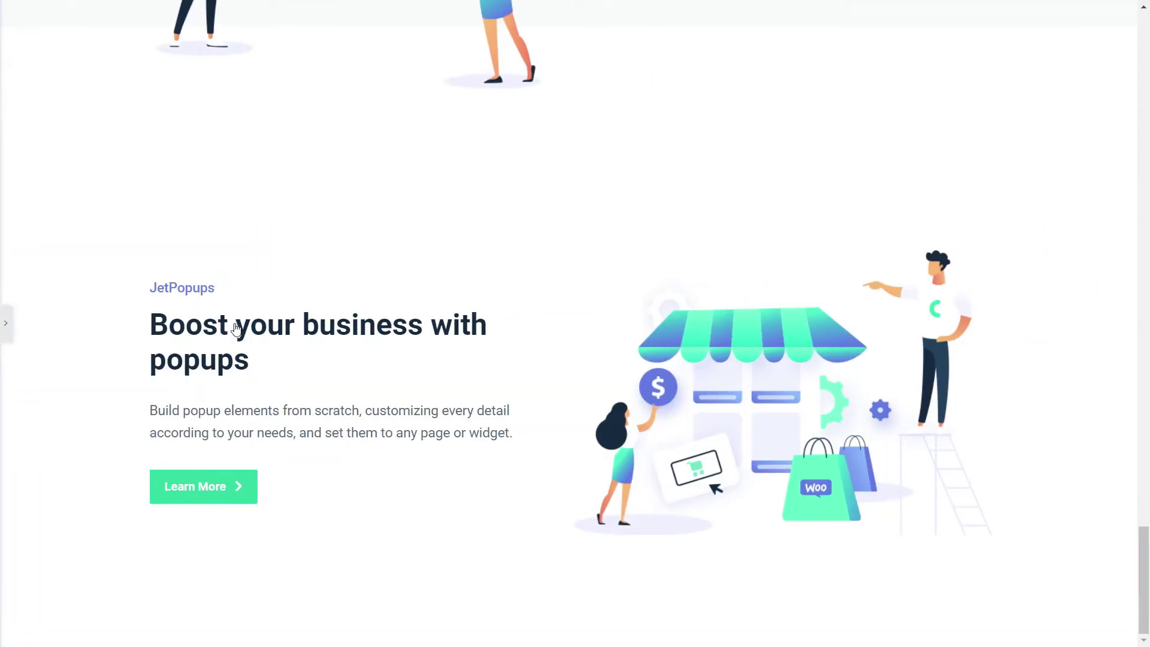
scroll(473, 270, "up", 1)
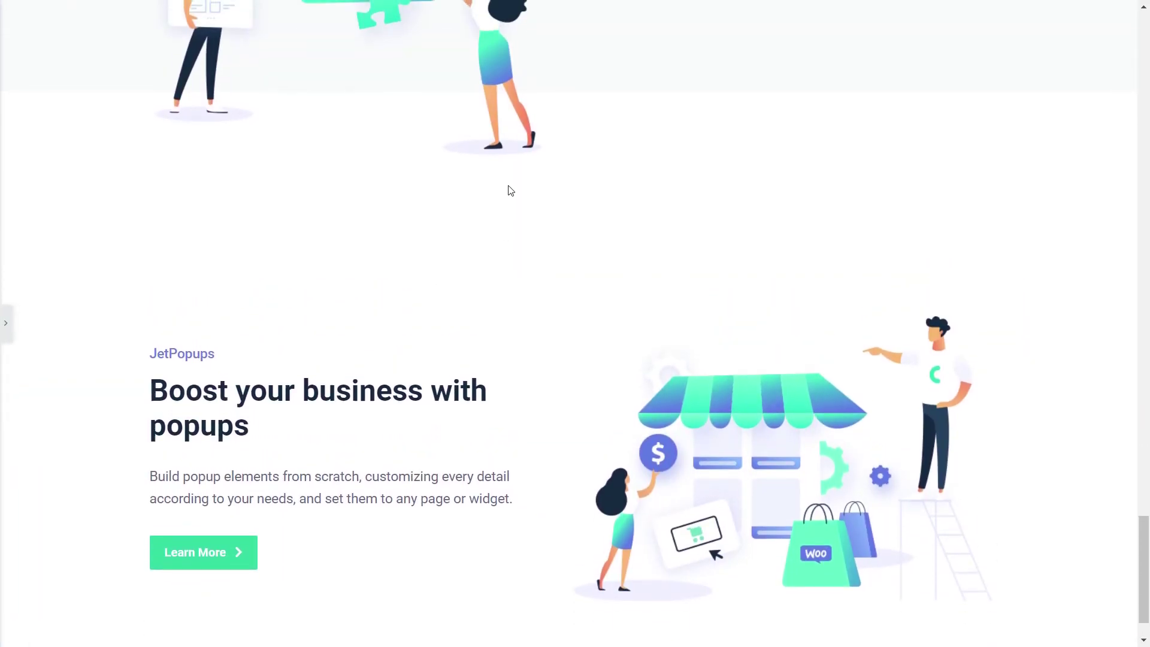
left_click(6, 323)
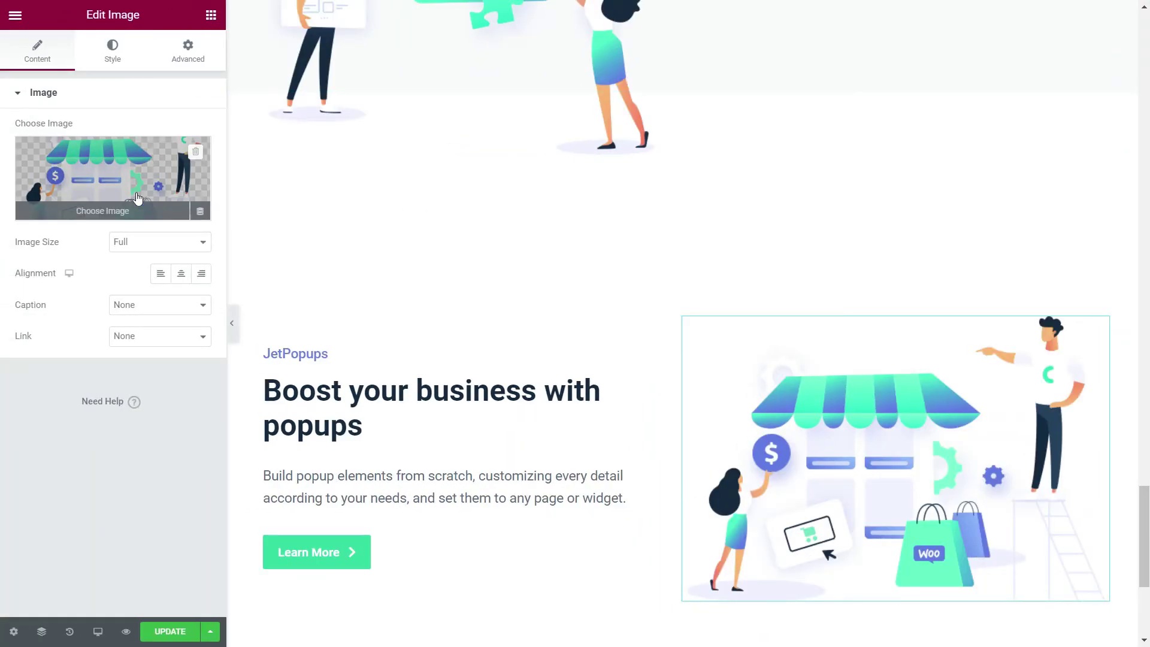
left_click(182, 67)
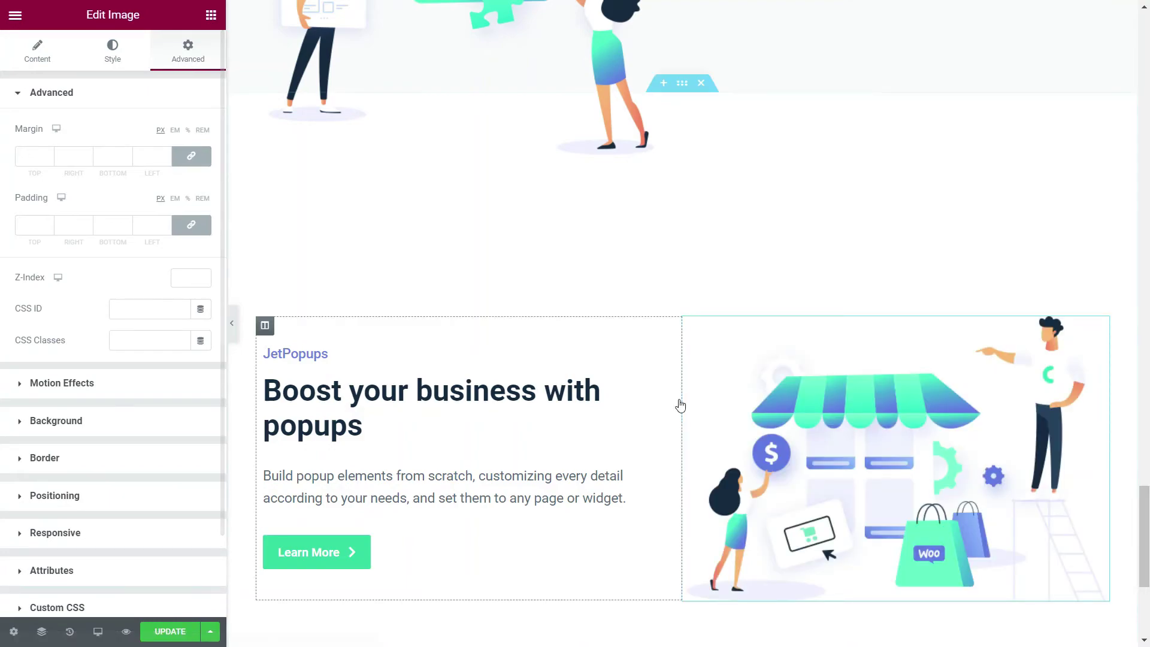
left_click(682, 85)
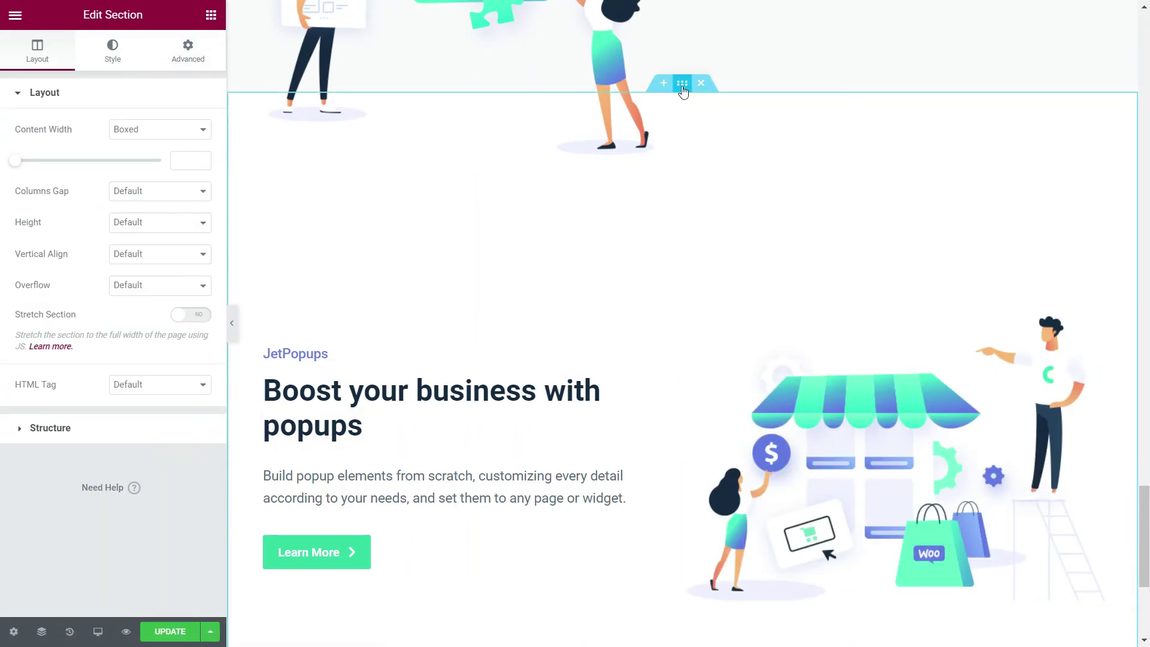
left_click(188, 51)
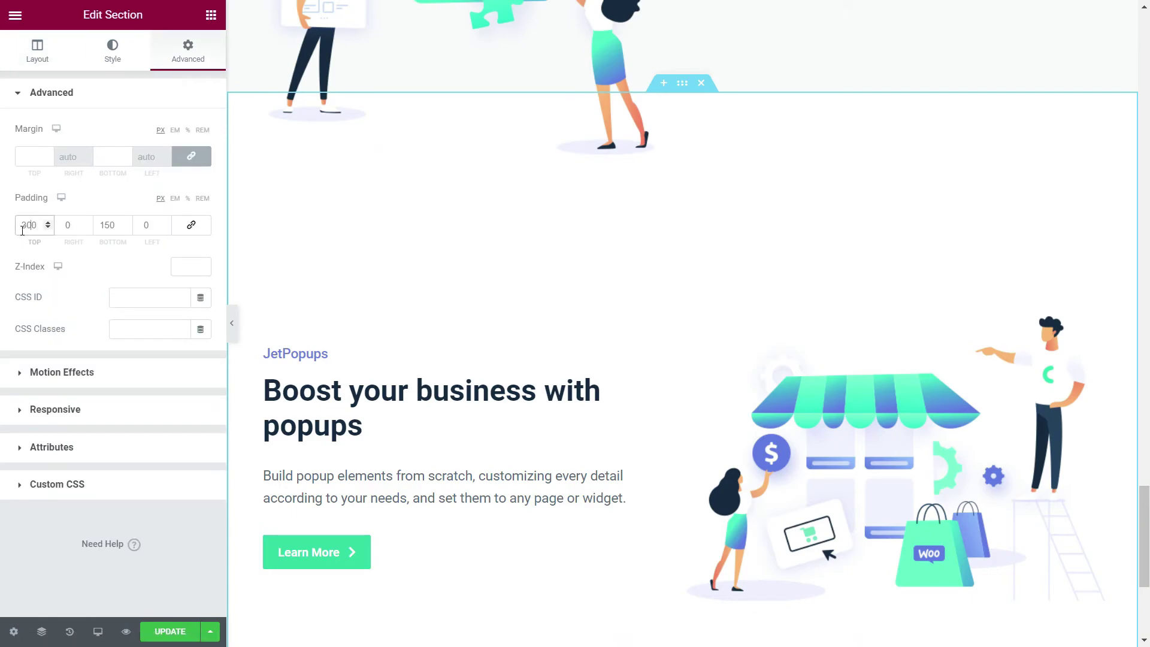
type("150")
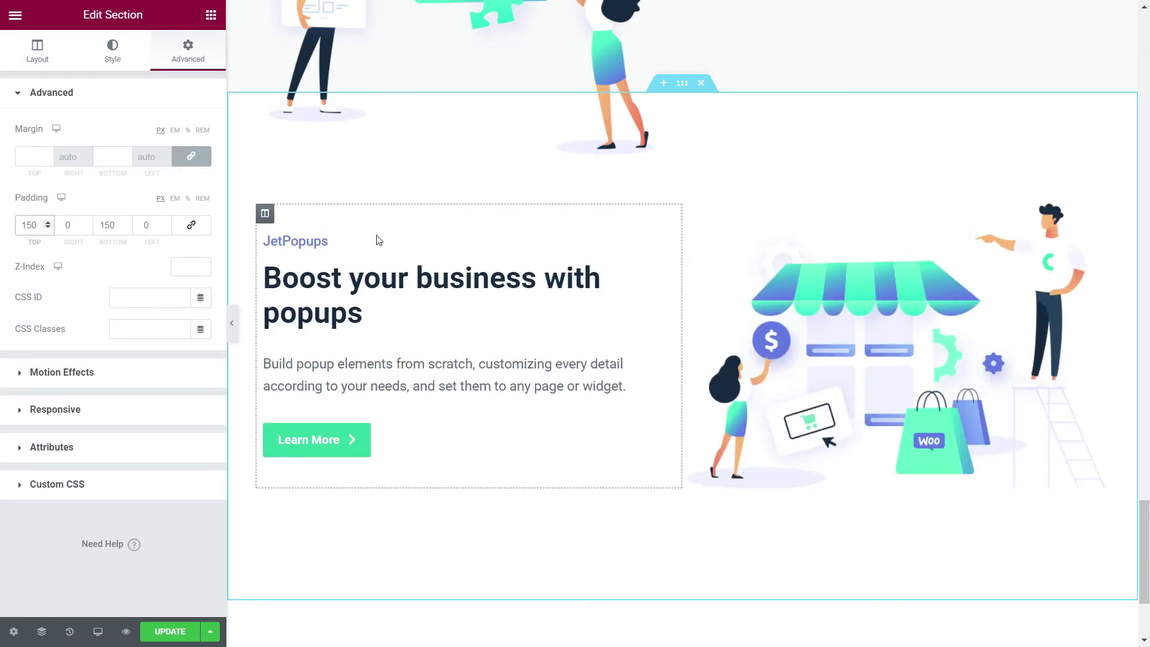
Preview the JetBlog and JetPopups sections without the editor panel, and check the JetPopups text column's layout and vertical alignment
scroll(563, 326, "up", 1)
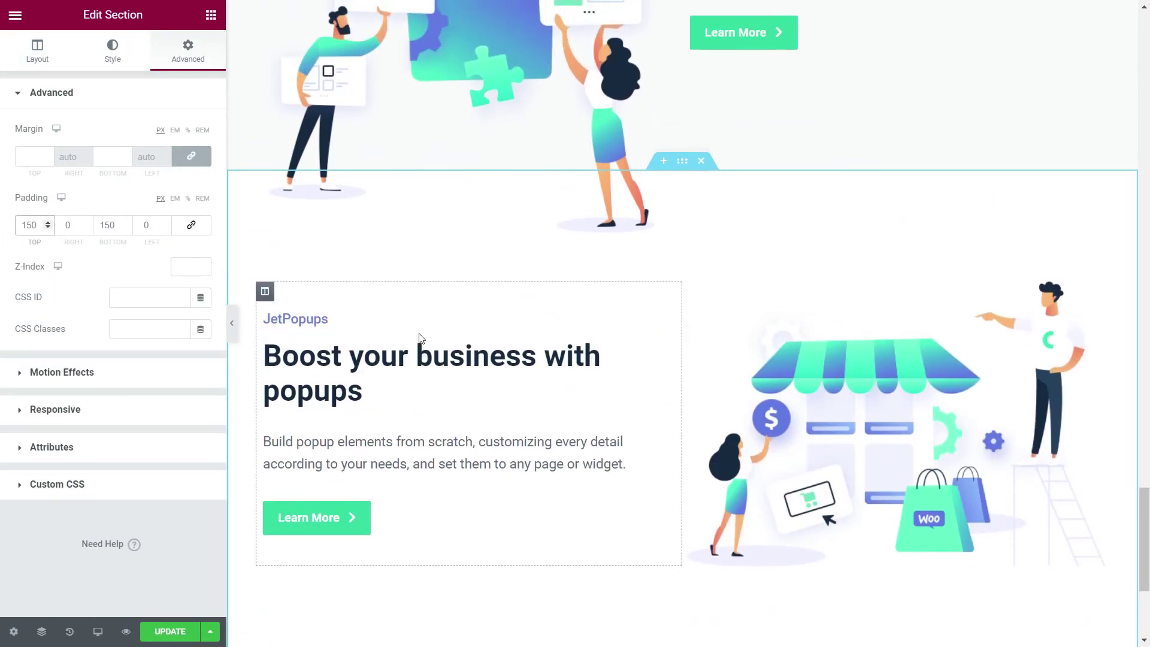
left_click(235, 336)
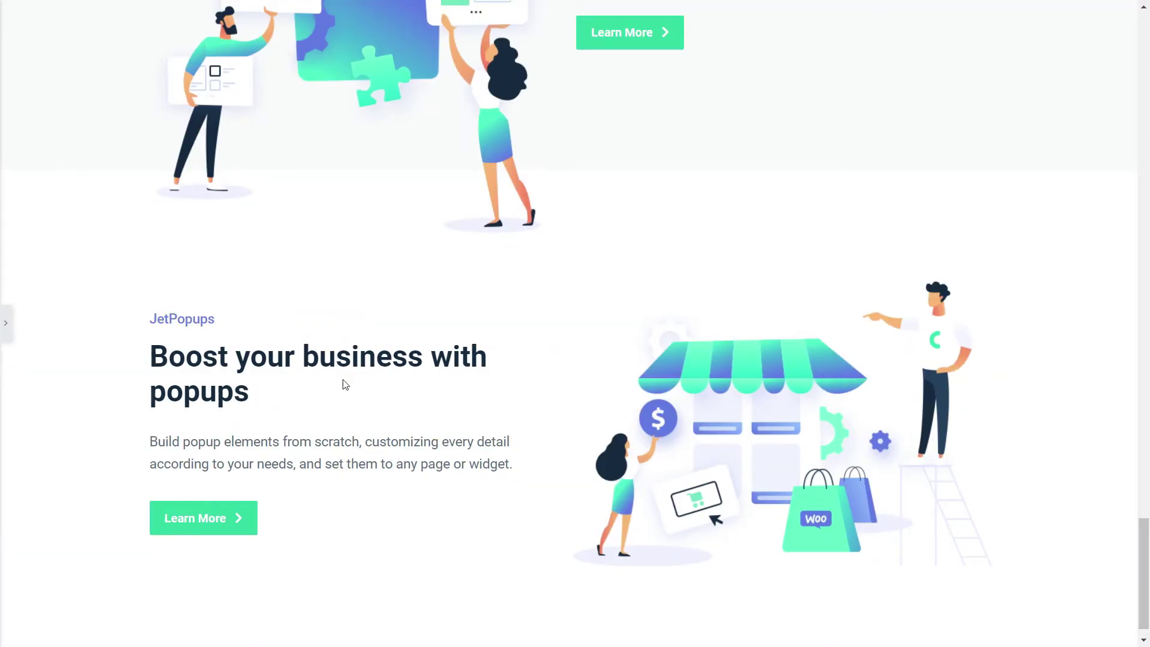
scroll(336, 392, "up", 5)
scroll(335, 389, "down", 4)
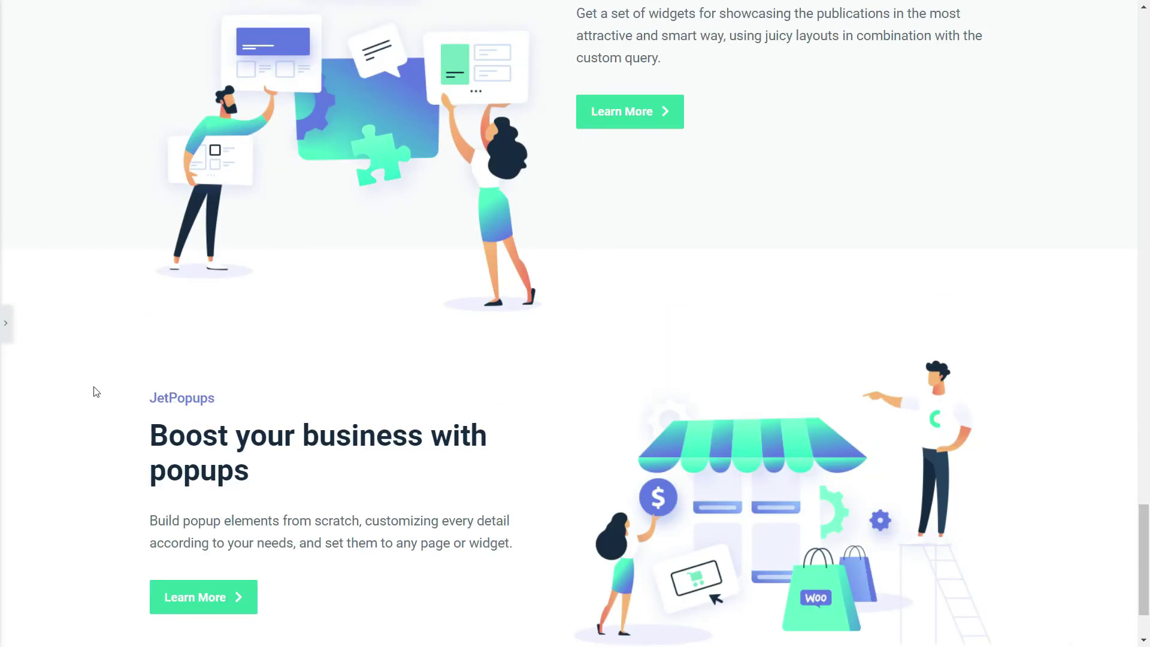
left_click(6, 324)
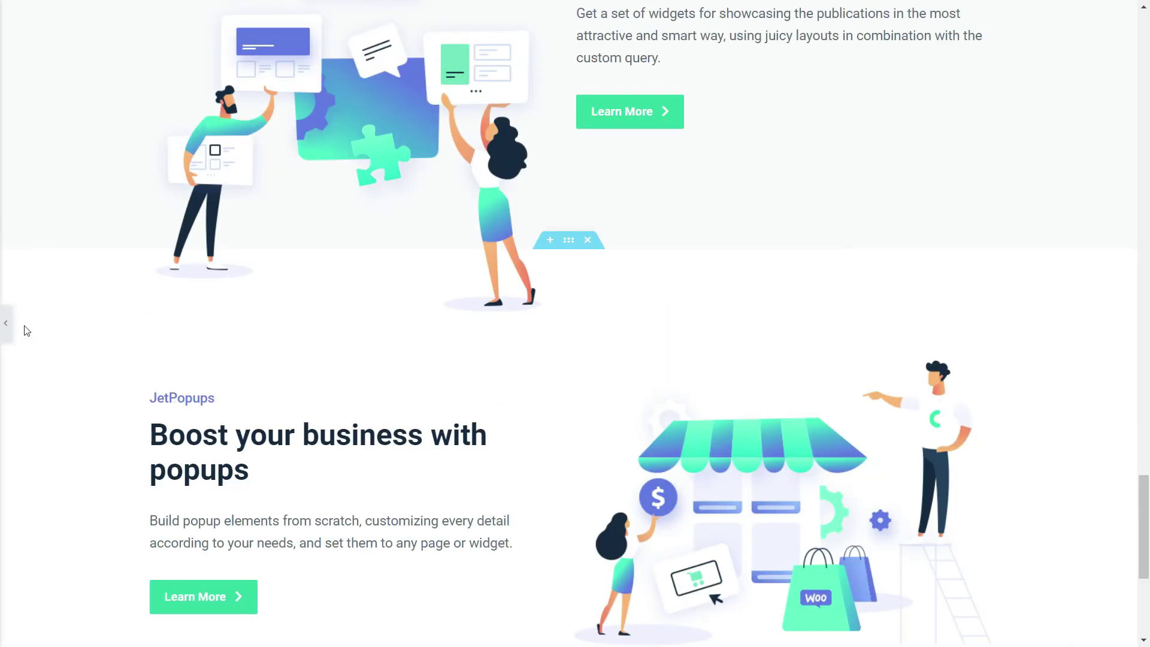
scroll(470, 381, "down", 3)
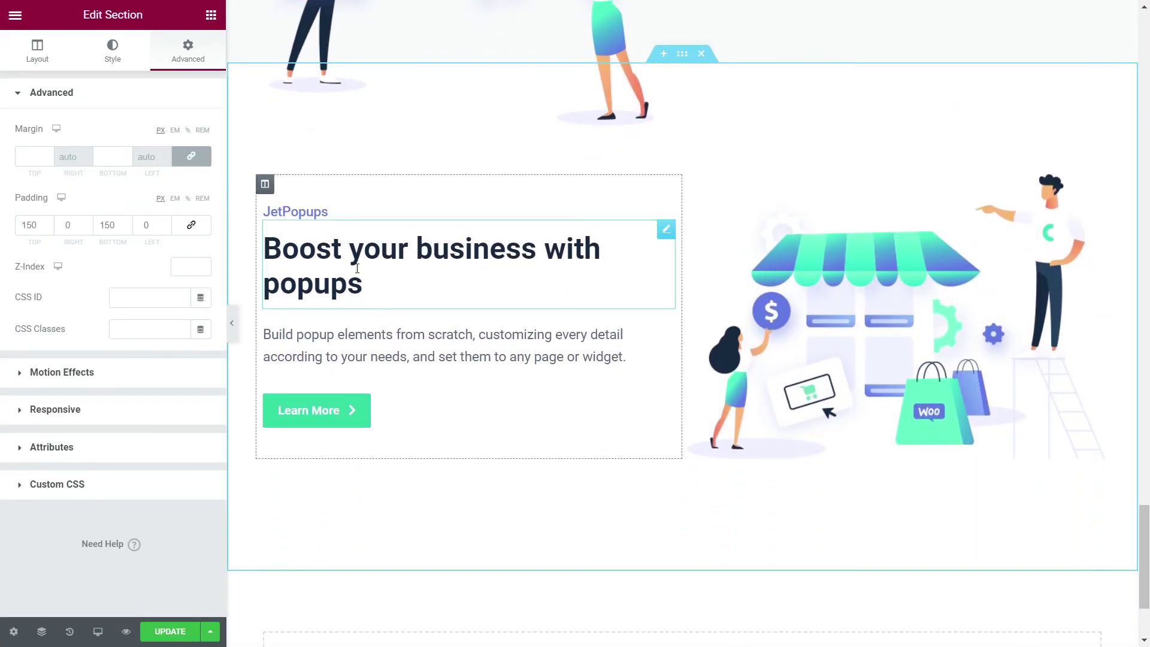
left_click(265, 185)
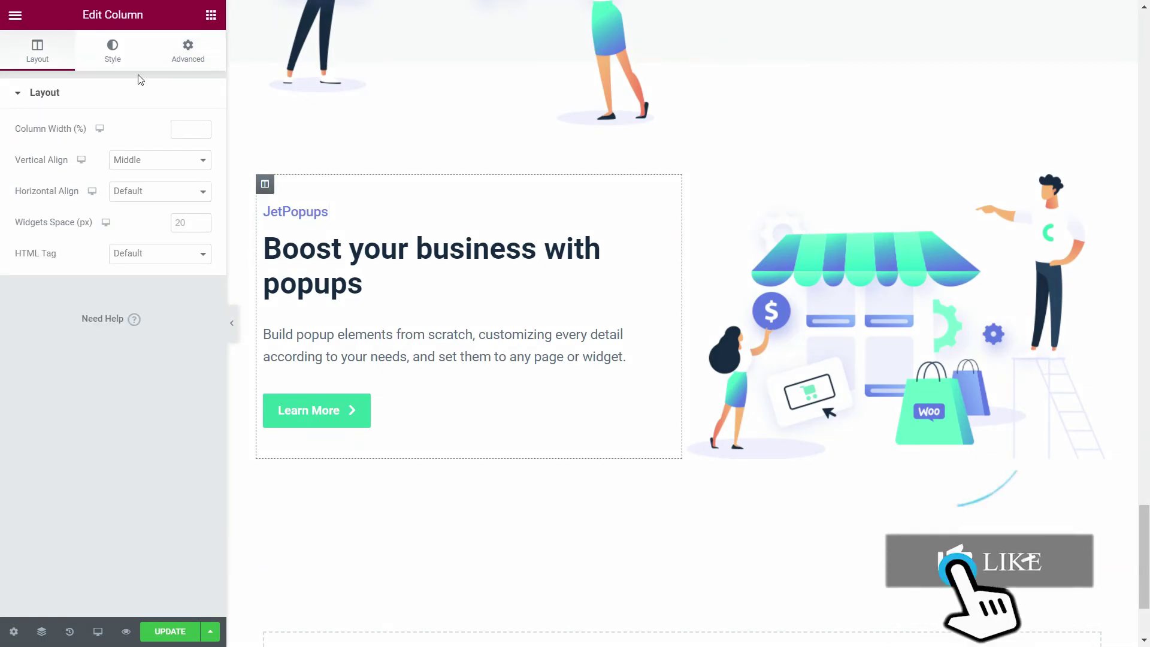
left_click(157, 163)
left_click(157, 163)
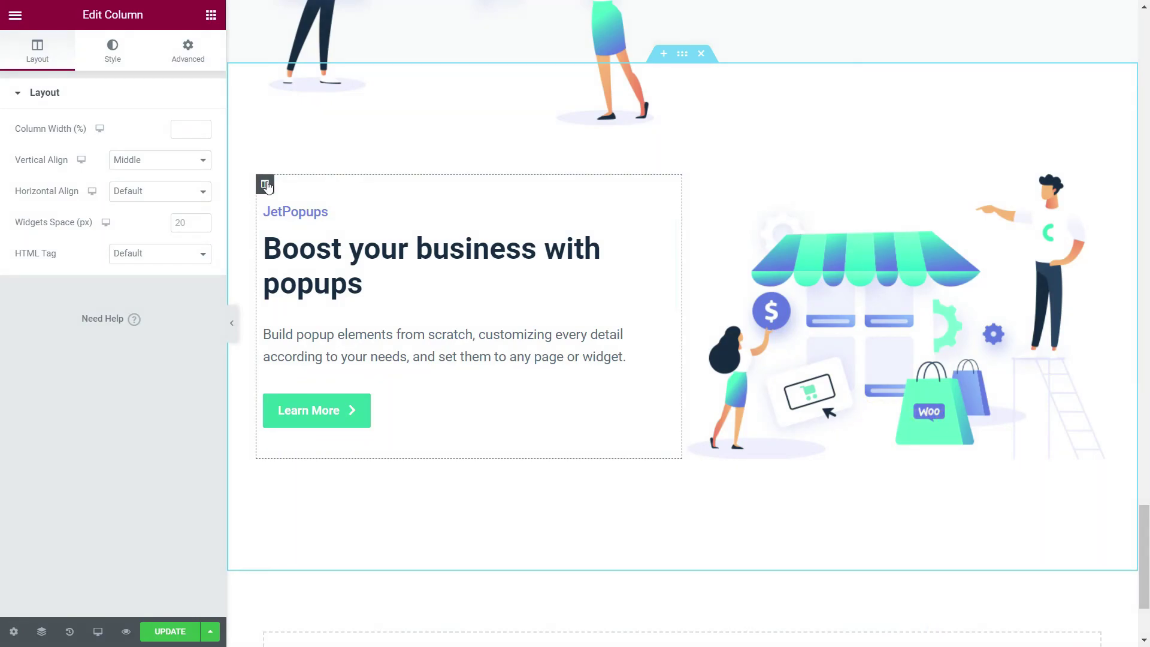
Set the top padding of the JetPopups section to 200 px
scroll(332, 298, "up", 2)
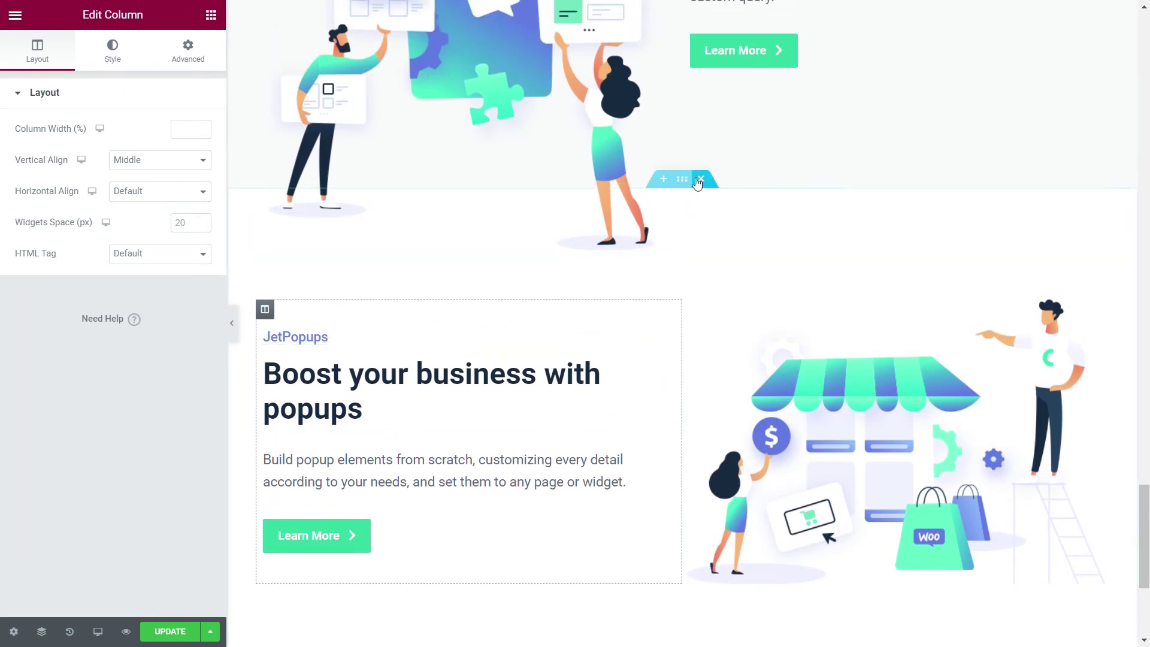
left_click(683, 178)
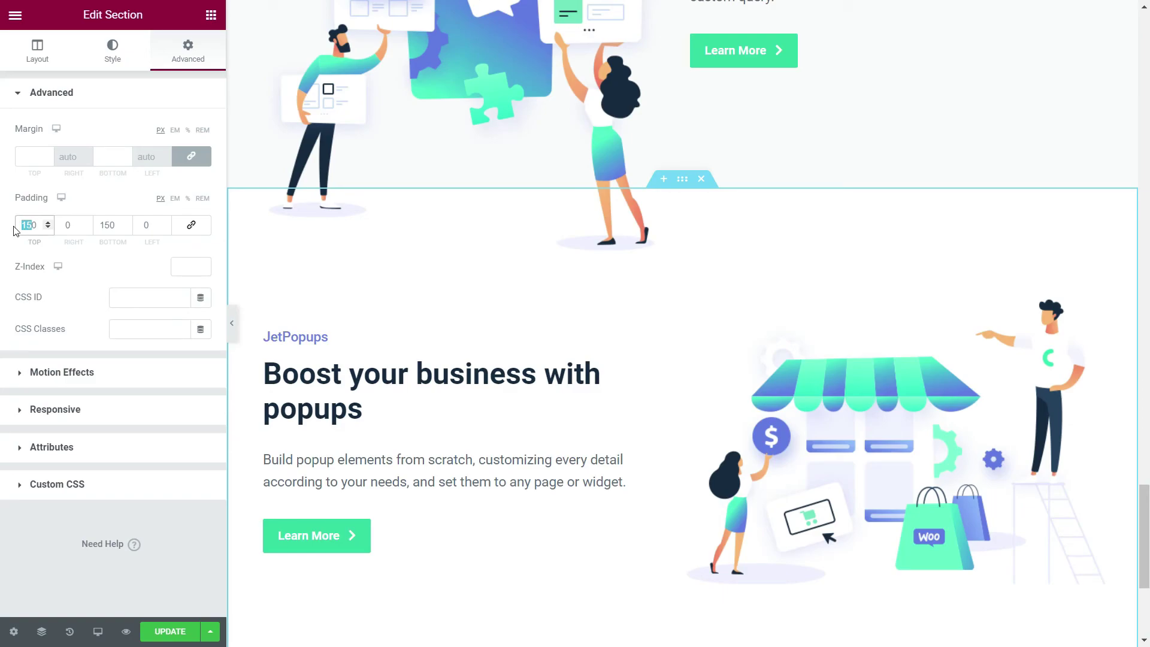
type("200")
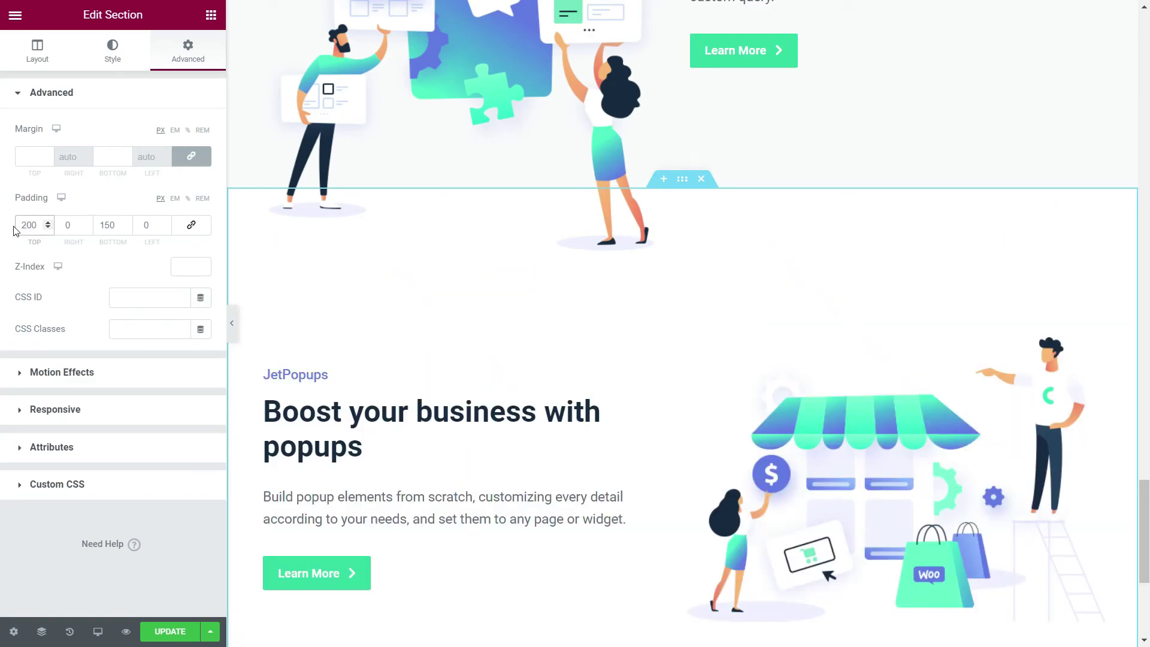
Widen the text column of the JetPopups section slightly so the heading fits on one line
scroll(465, 426, "down", 3)
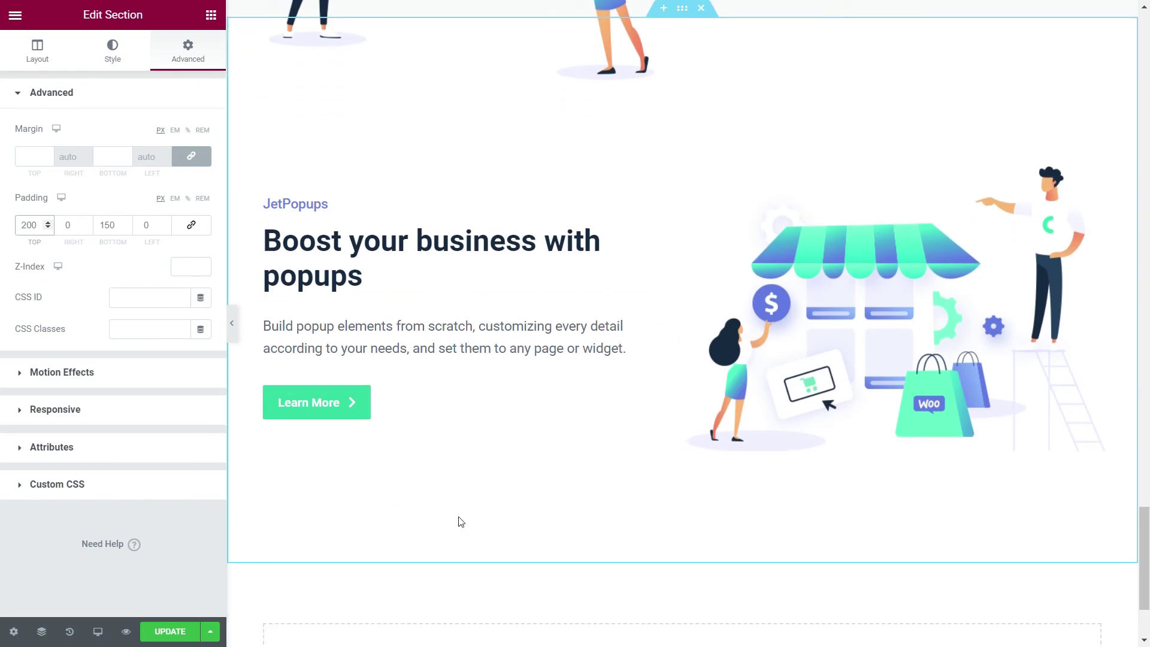
scroll(461, 521, "down", 2)
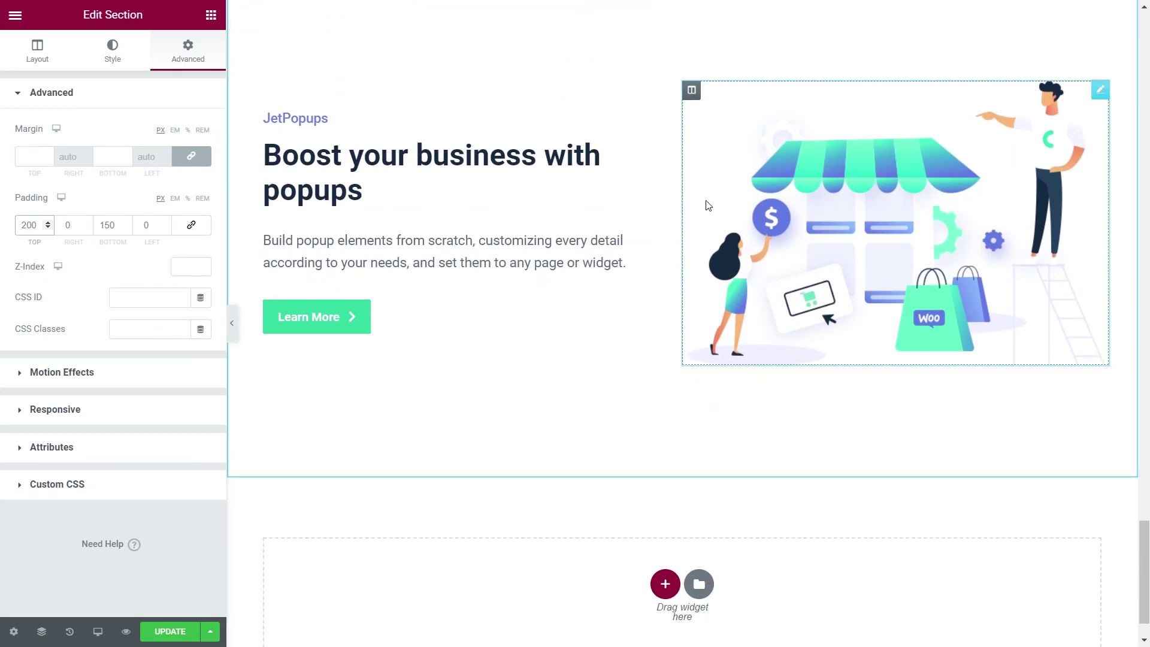
scroll(566, 351, "down", 1)
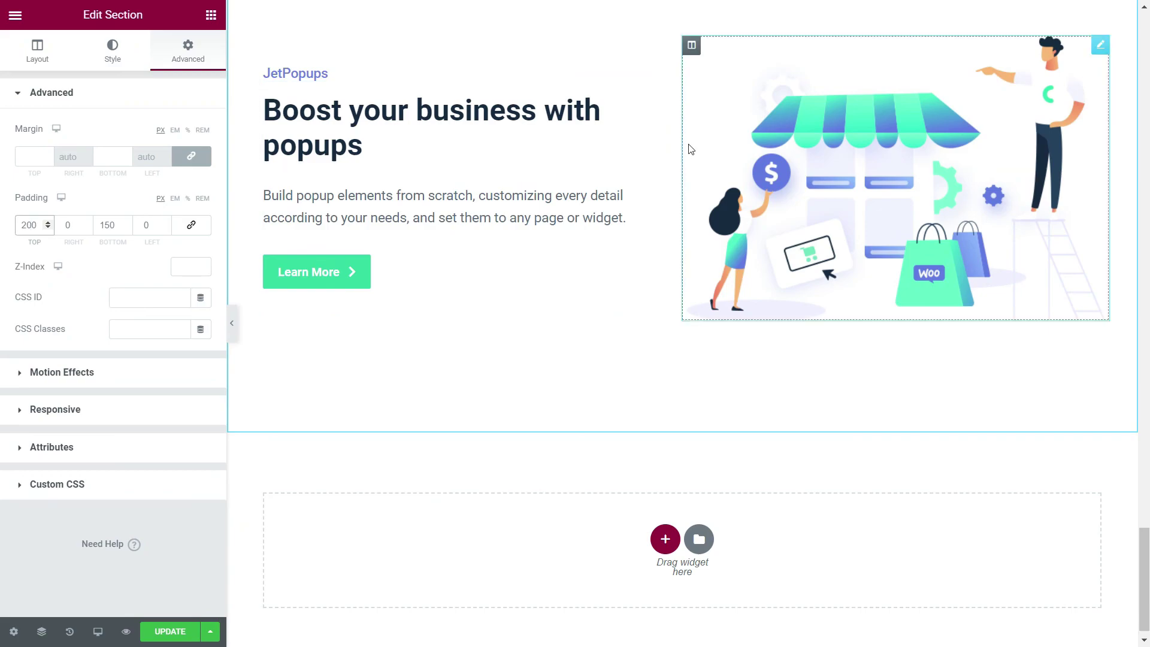
left_click_drag(685, 143, 725, 142)
scroll(662, 240, "up", 2)
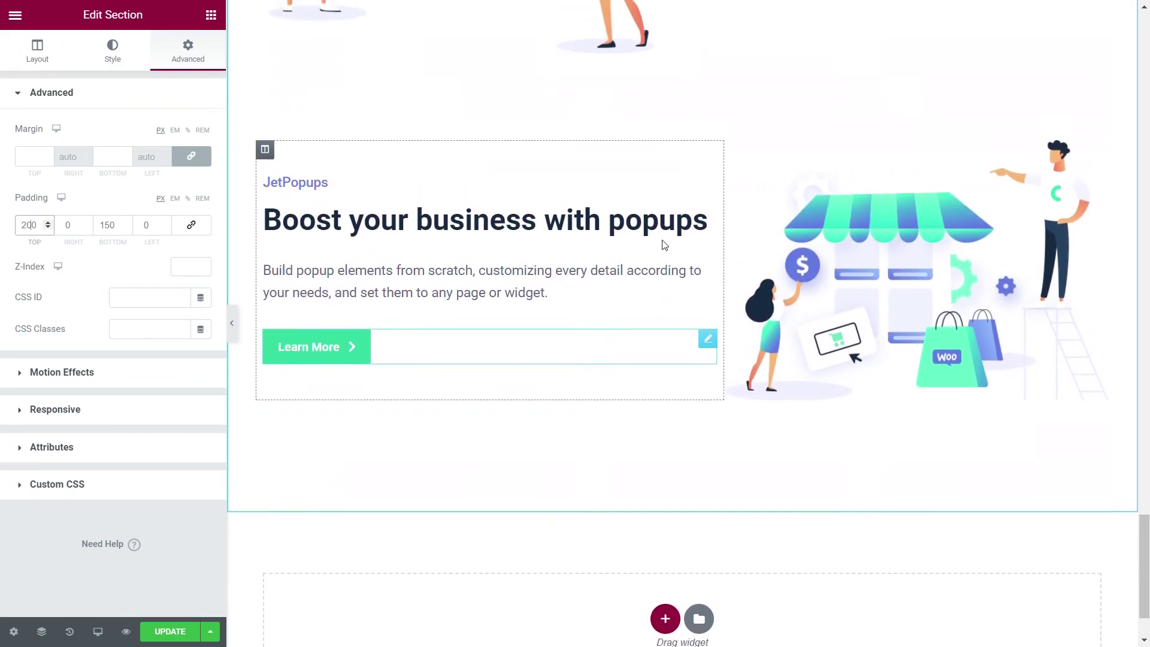
Switch to the reference page and examine the "What people say about us" testimonial section below the JetPopup section
key("ctrl+Tab")
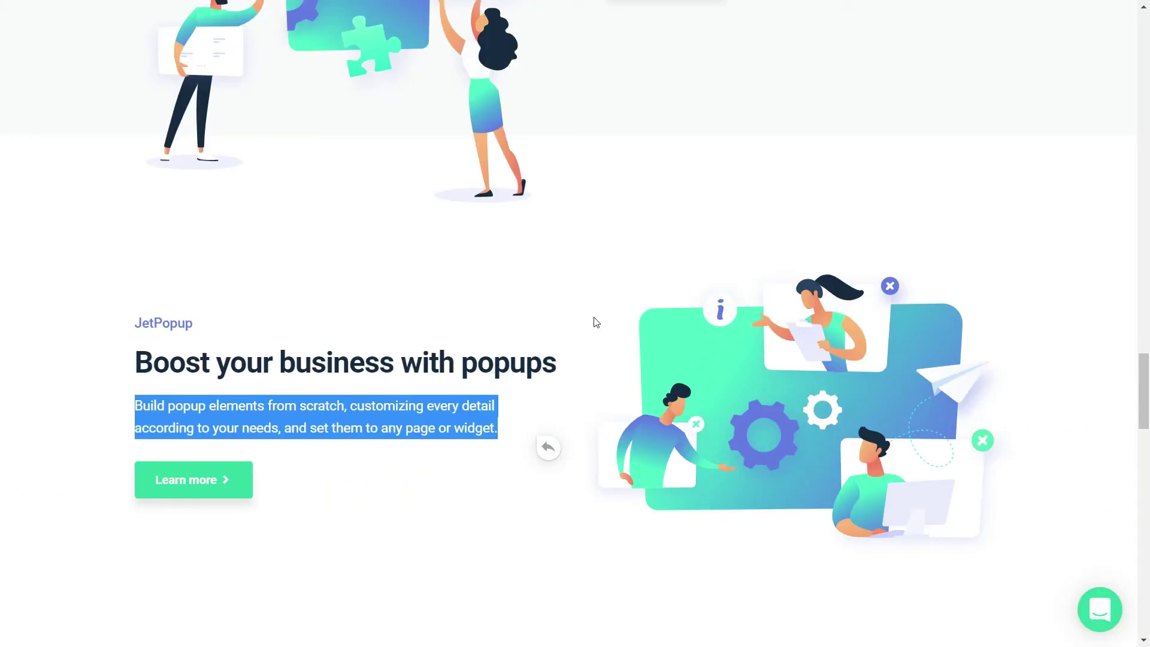
scroll(442, 431, "down", 7)
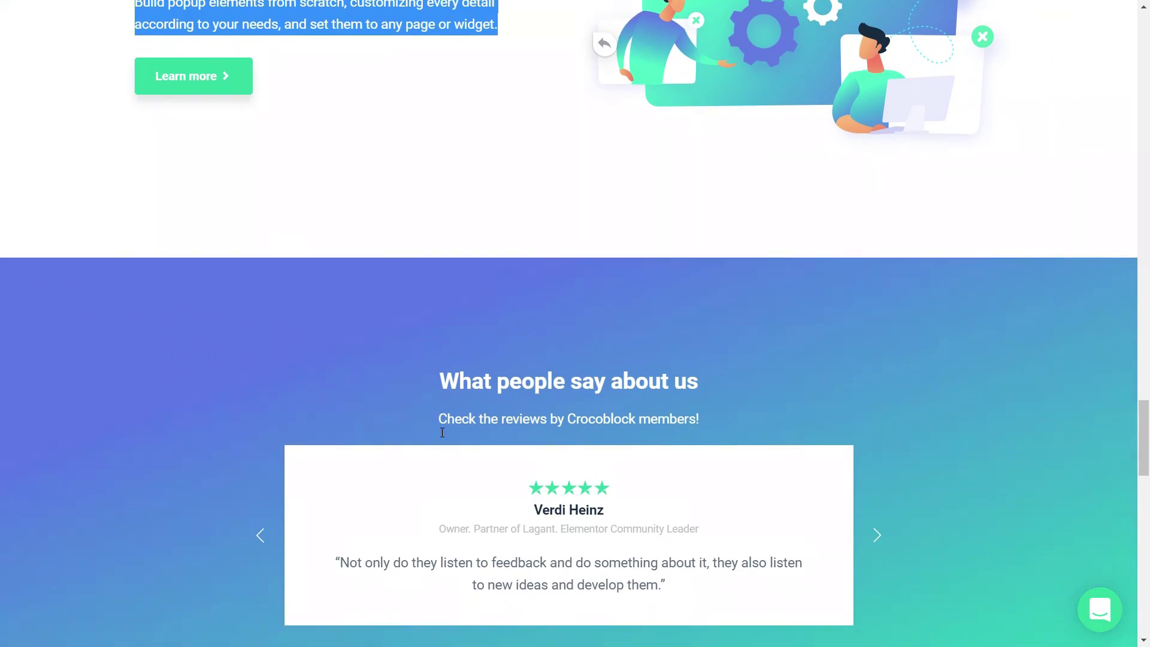
scroll(442, 433, "down", 2)
scroll(350, 306, "up", 1)
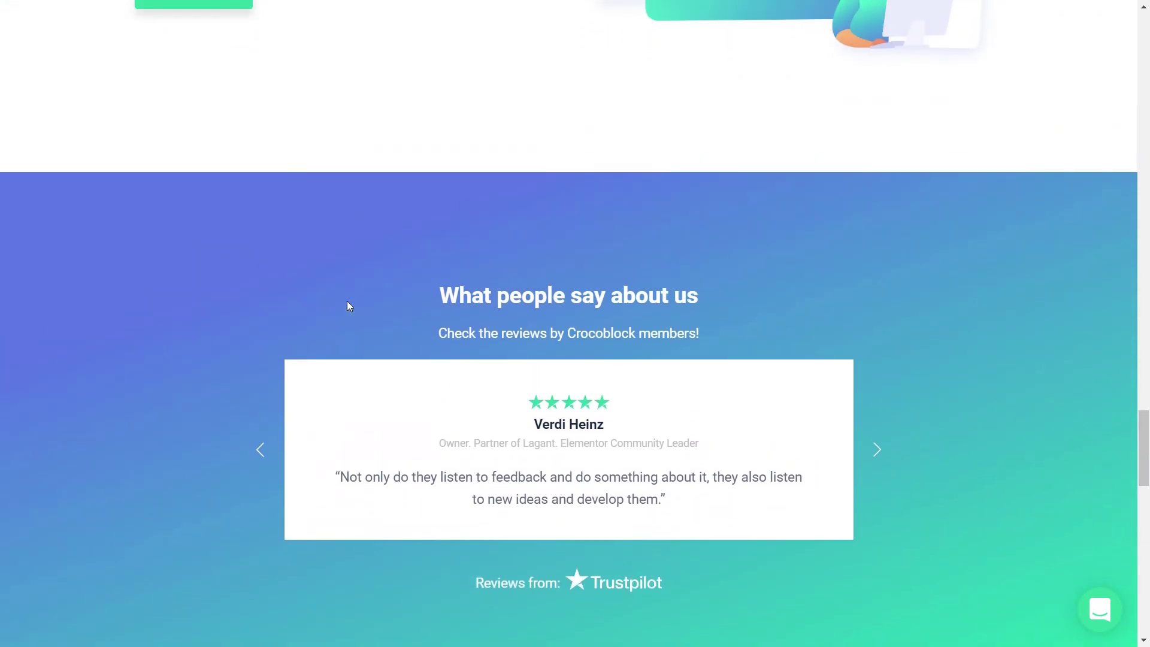
scroll(350, 306, "up", 5)
scroll(838, 359, "up", 4)
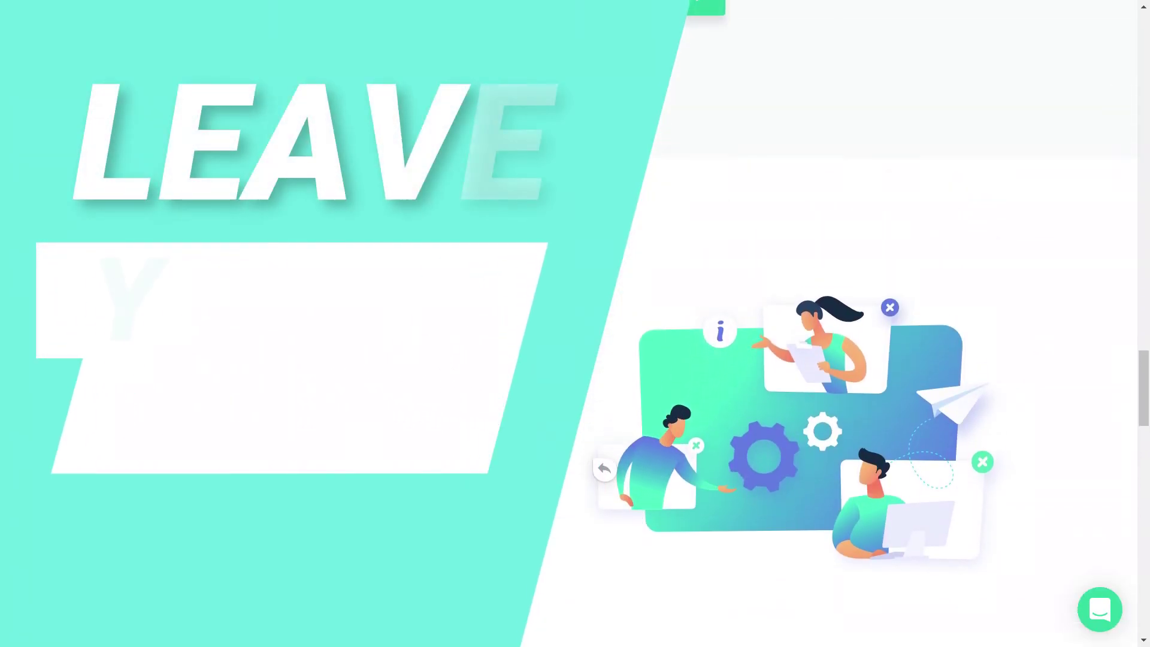